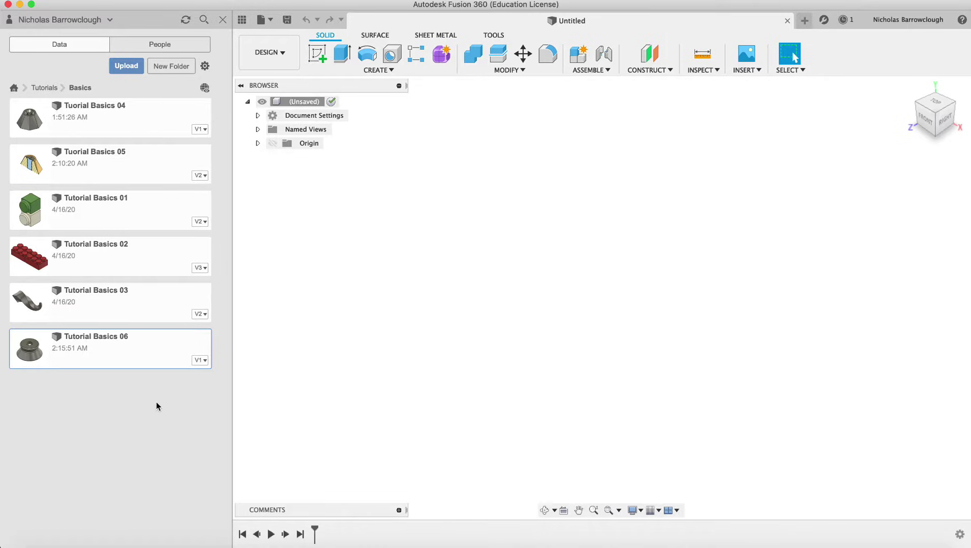
Start a new sketch on the front (XY) origin plane and view it face-on.
{"action": "left_click", "coordinate": [384, 71]}
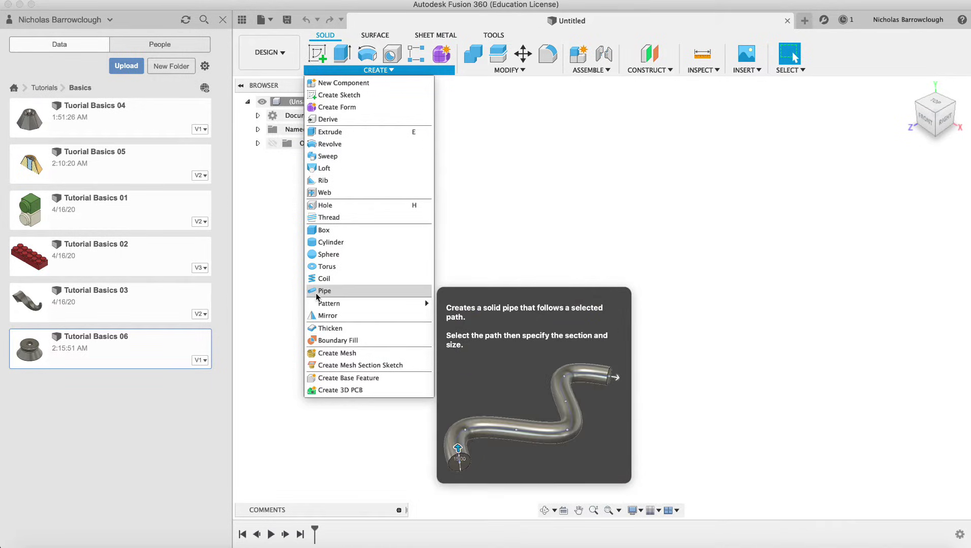
{"action": "left_click", "coordinate": [376, 70]}
{"action": "left_click", "coordinate": [313, 61]}
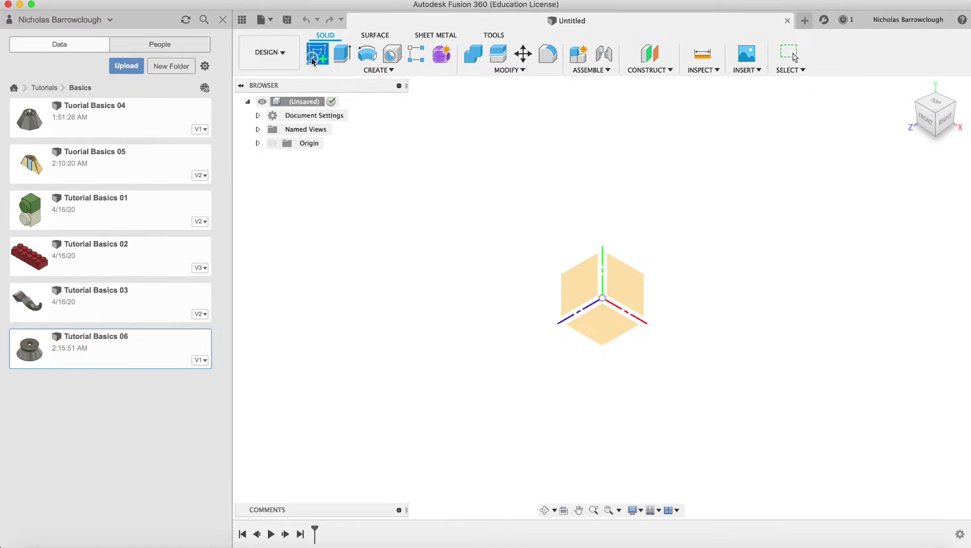
{"action": "left_click", "coordinate": [641, 306]}
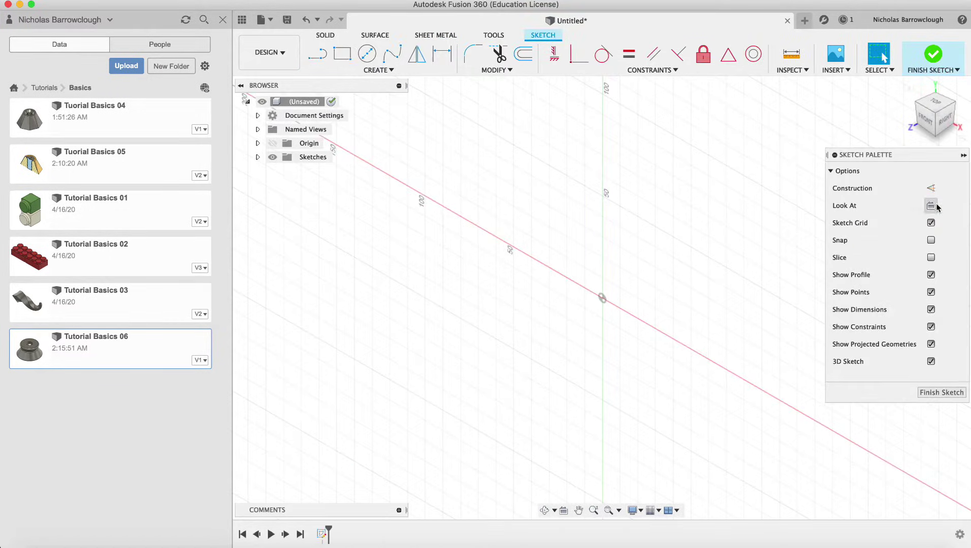
{"action": "left_click", "coordinate": [931, 206]}
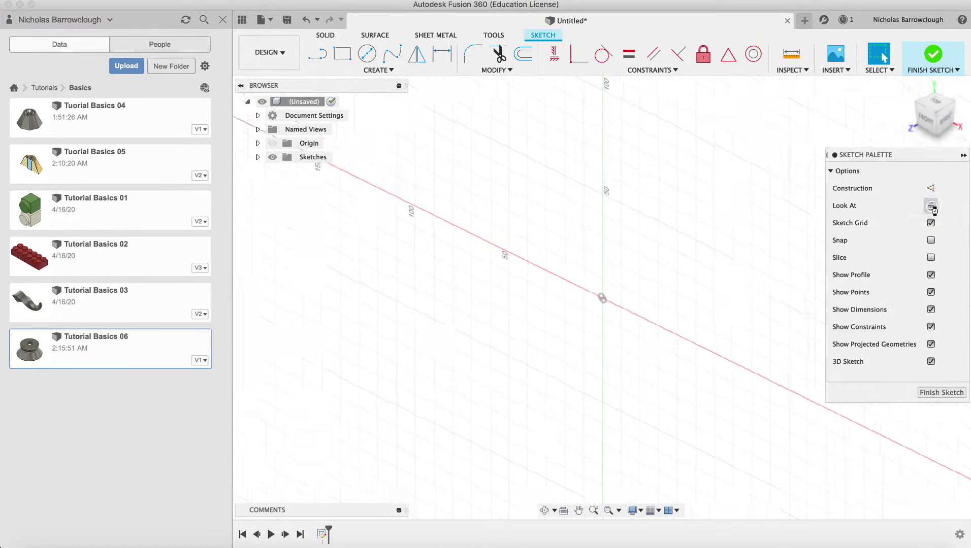
Draw an open five-point fit point spline that waves along the horizontal axis and curls upward at its right end, and finish the sketch.
{"action": "left_click", "coordinate": [387, 55]}
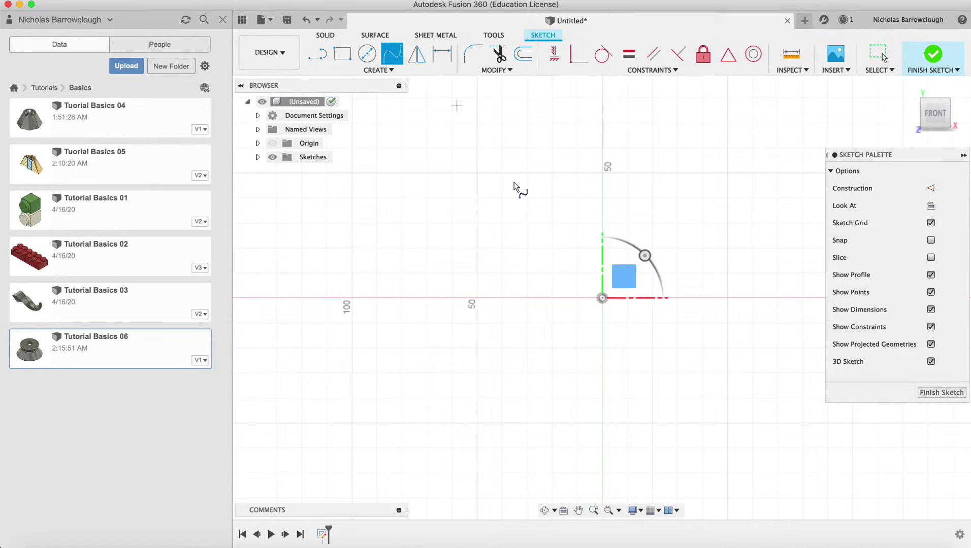
{"action": "left_click", "coordinate": [397, 298]}
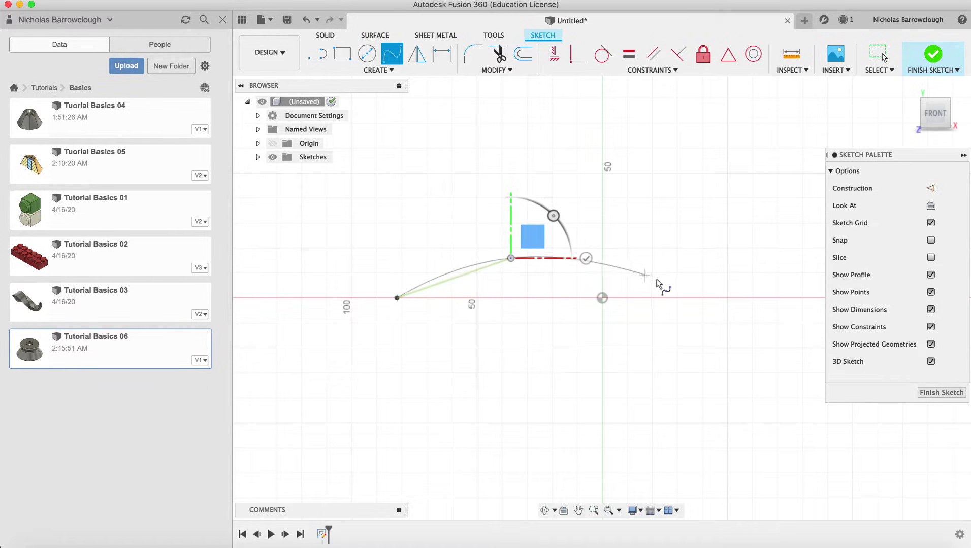
{"action": "left_click", "coordinate": [700, 298]}
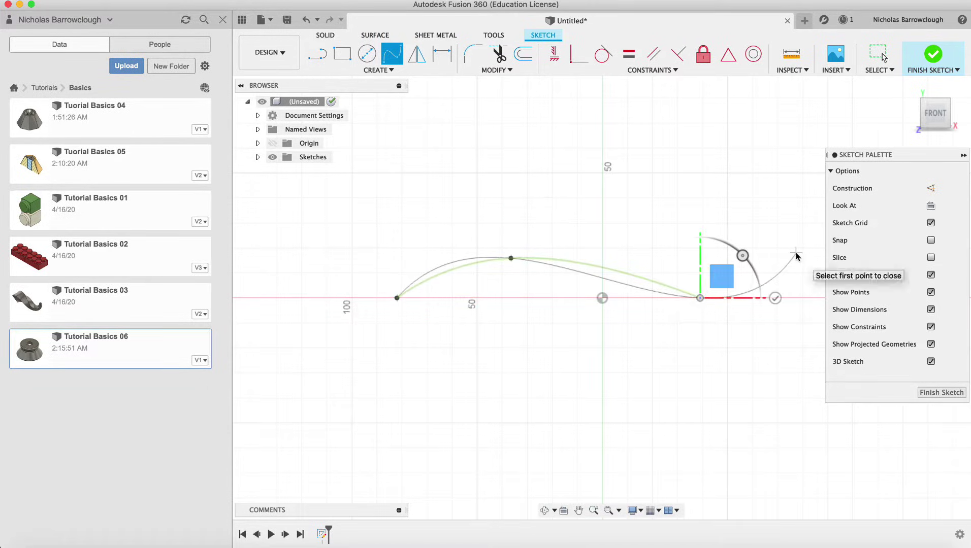
{"action": "left_click", "coordinate": [815, 233]}
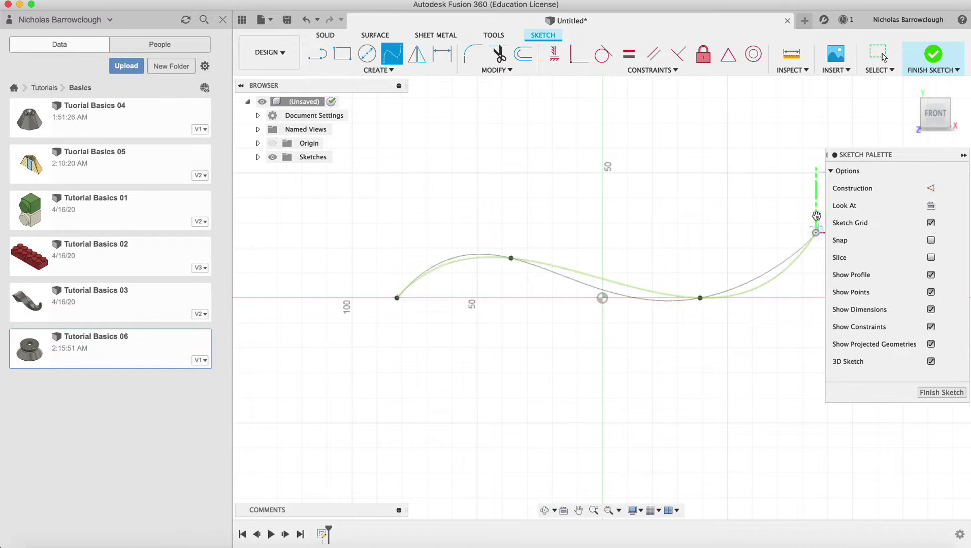
{"action": "left_click", "coordinate": [781, 108]}
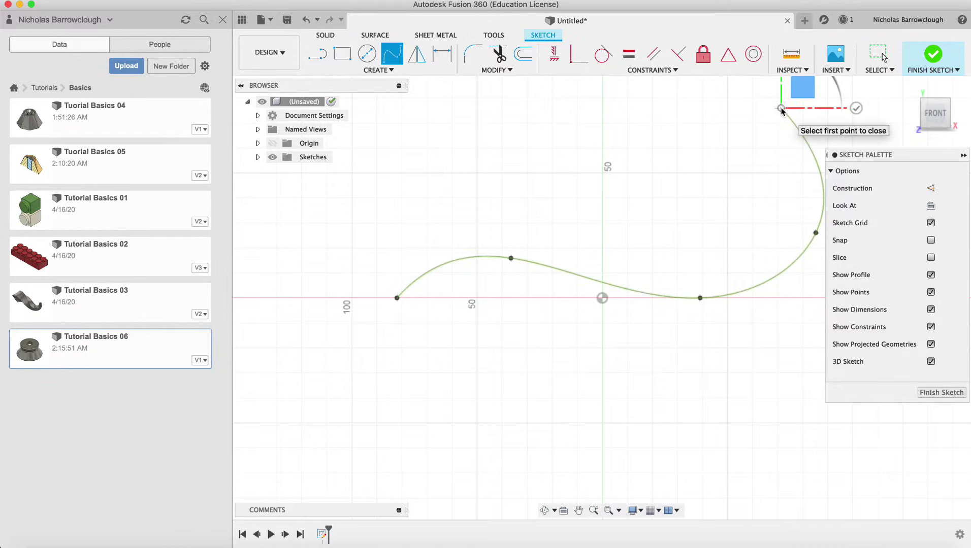
{"action": "left_click", "coordinate": [927, 392]}
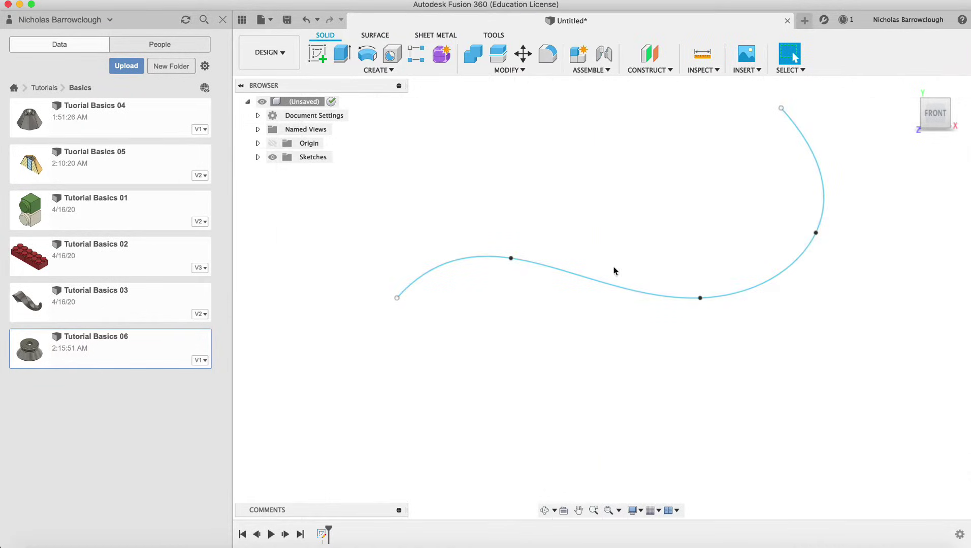
Create a hollow circular pipe along the spline with a 10 mm section size and 1 mm section thickness.
{"action": "left_click", "coordinate": [392, 54]}
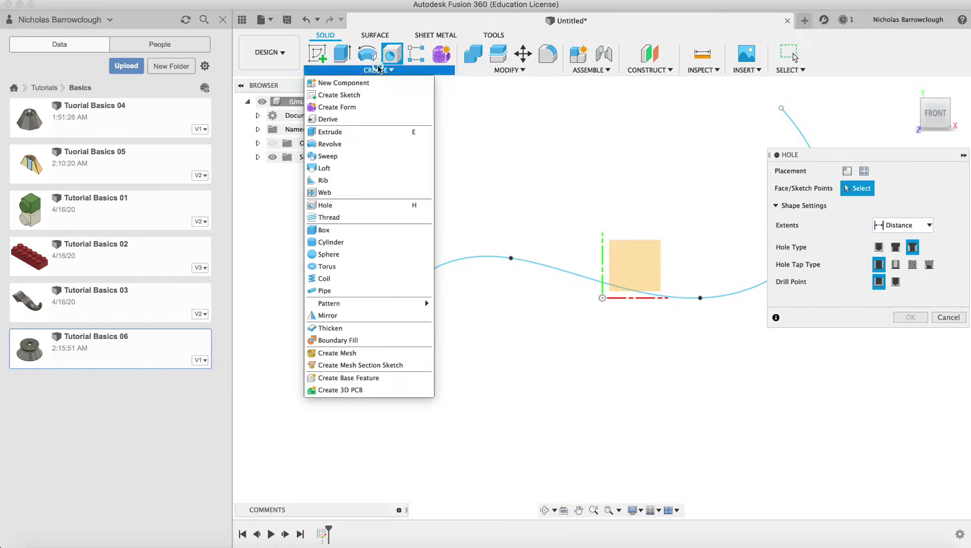
{"action": "left_click", "coordinate": [947, 318]}
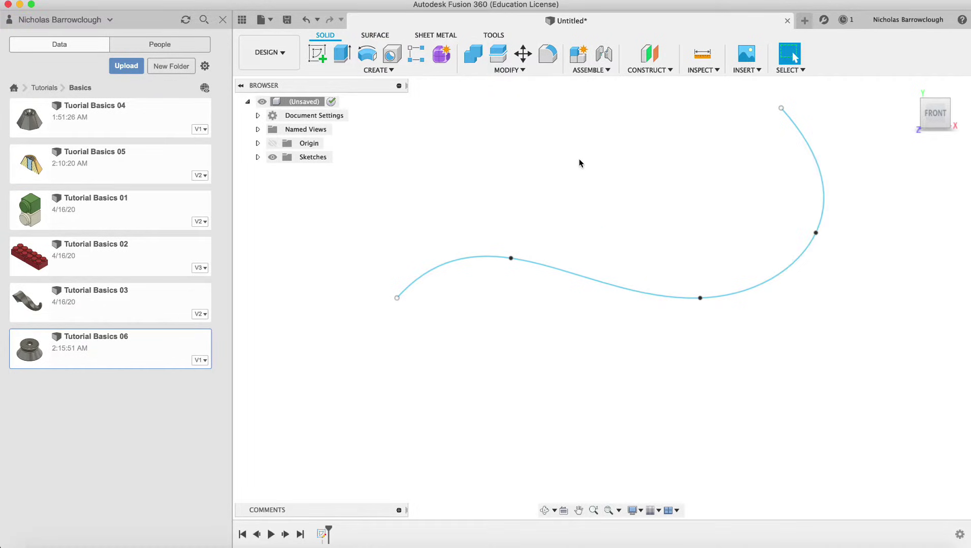
{"action": "left_click", "coordinate": [385, 71]}
{"action": "left_click", "coordinate": [328, 290]}
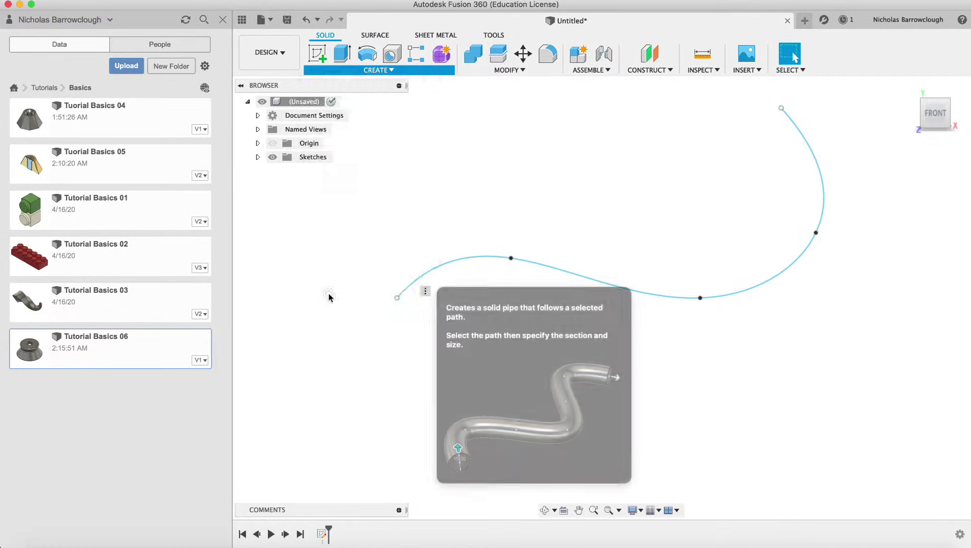
{"action": "left_click", "coordinate": [426, 273]}
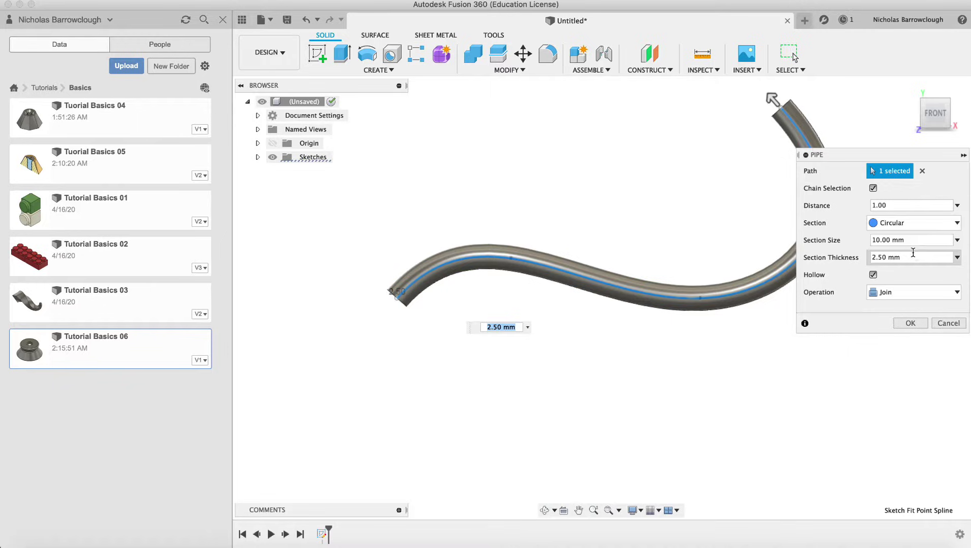
{"action": "double_click", "coordinate": [898, 239]}
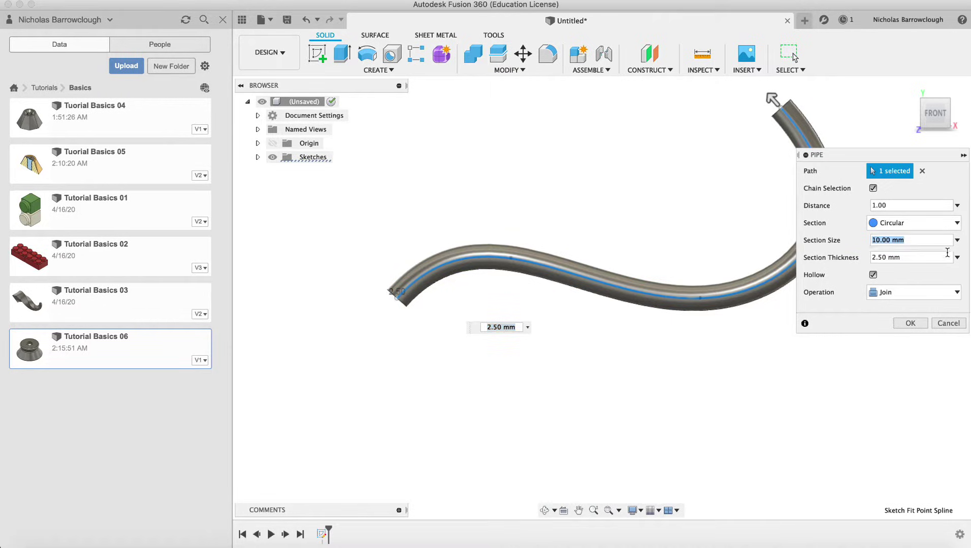
{"action": "left_click_drag", "start_coordinate": [928, 255], "coordinate": [869, 257]}
{"action": "type", "text": "1"}
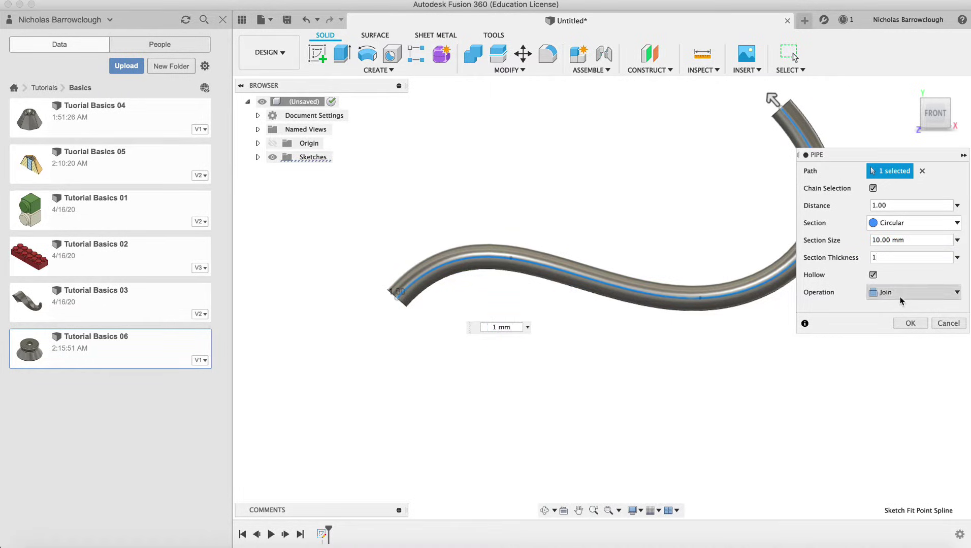
{"action": "left_click", "coordinate": [901, 299]}
{"action": "left_click", "coordinate": [901, 299]}
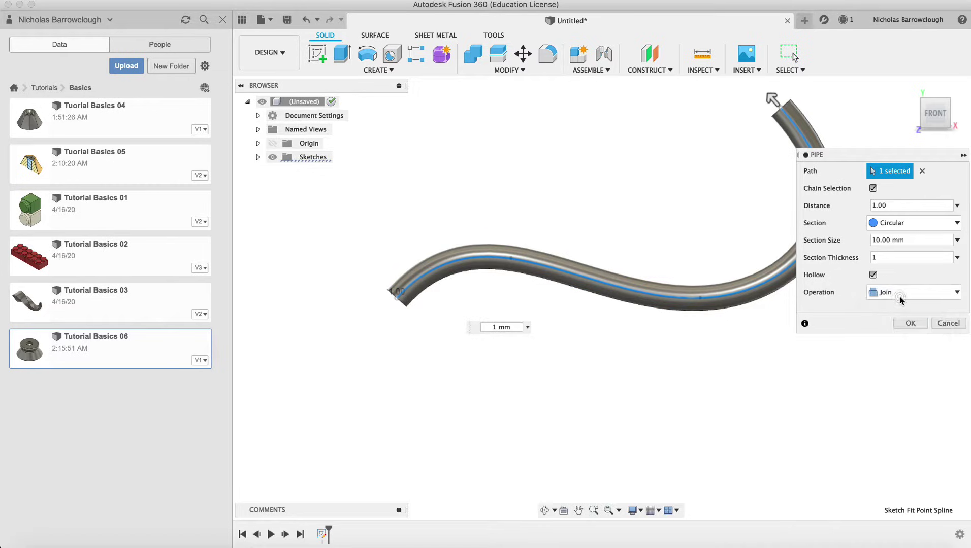
{"action": "left_click", "coordinate": [906, 325]}
Sketch a second five-point spline on the front plane, starting at the upper edge of the pipe's left hump and curving upward.
{"action": "middle_click_drag", "start_coordinate": [697, 378], "coordinate": [682, 400]}
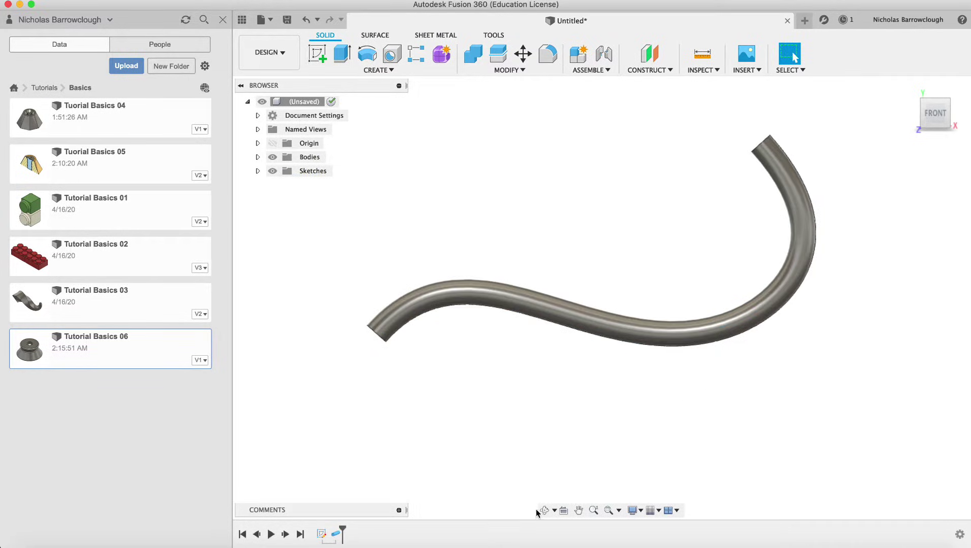
{"action": "left_click_drag", "start_coordinate": [575, 421], "coordinate": [597, 328]}
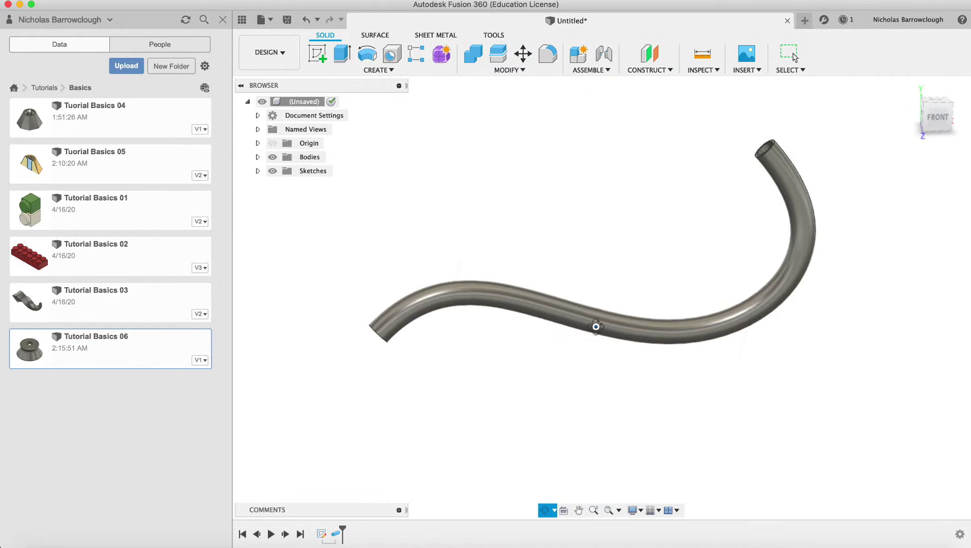
{"action": "left_click", "coordinate": [935, 119]}
{"action": "left_click", "coordinate": [315, 53]}
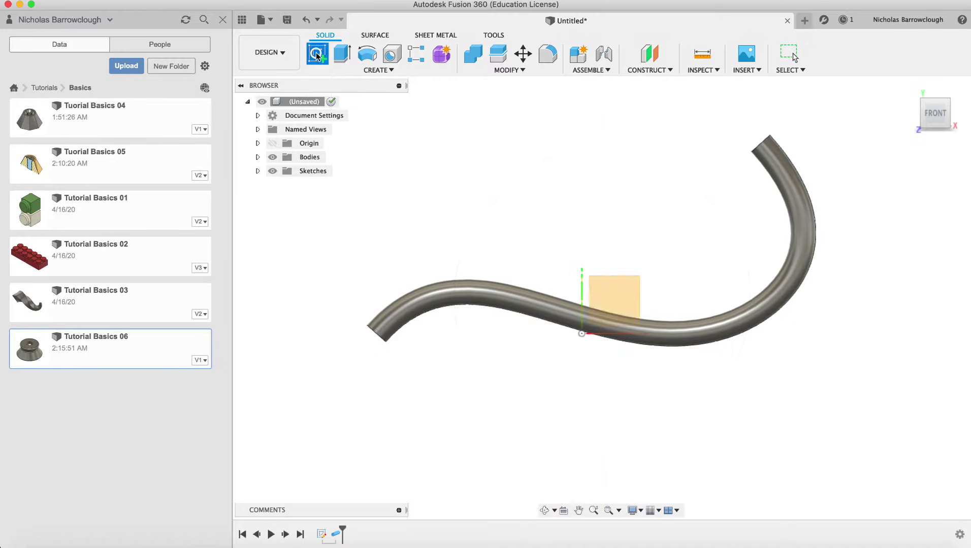
{"action": "left_click", "coordinate": [625, 294]}
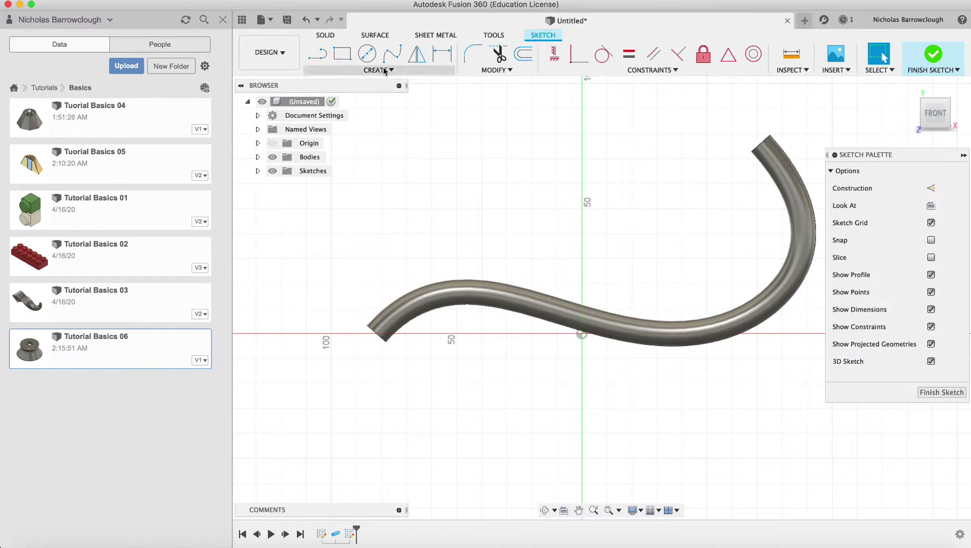
{"action": "left_click", "coordinate": [391, 53]}
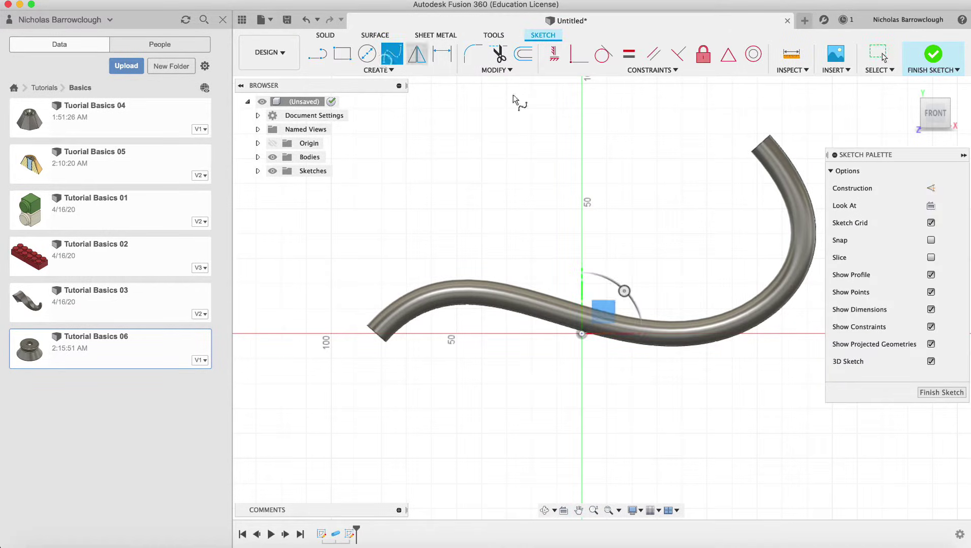
{"action": "left_click", "coordinate": [479, 280]}
{"action": "left_click", "coordinate": [553, 264]}
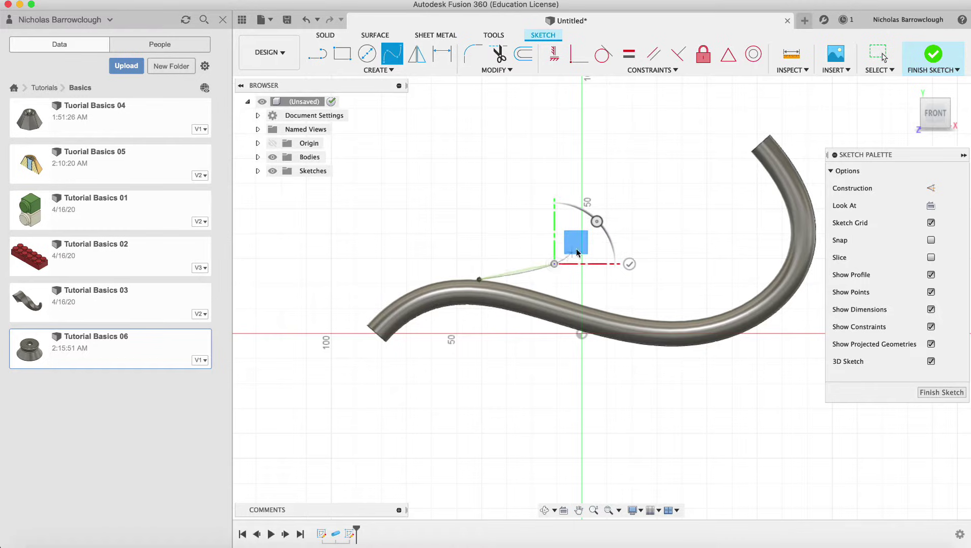
{"action": "left_click", "coordinate": [612, 209]}
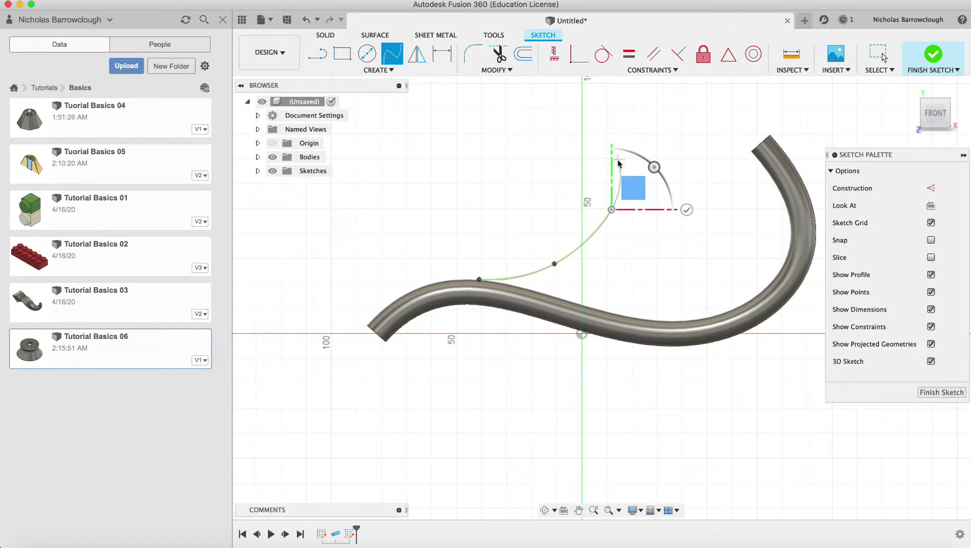
{"action": "left_click", "coordinate": [589, 129]}
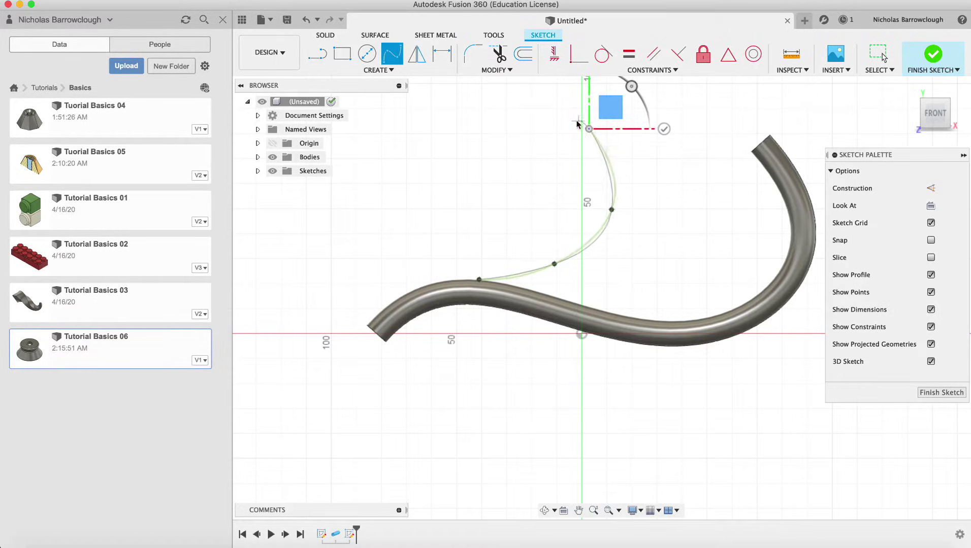
{"action": "left_click", "coordinate": [565, 97]}
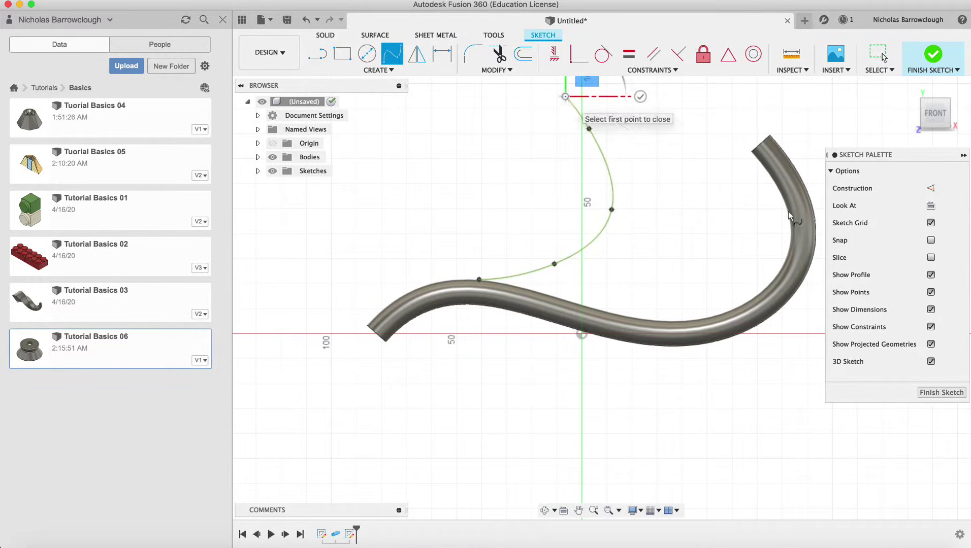
{"action": "left_click", "coordinate": [932, 394]}
{"action": "left_click", "coordinate": [378, 69]}
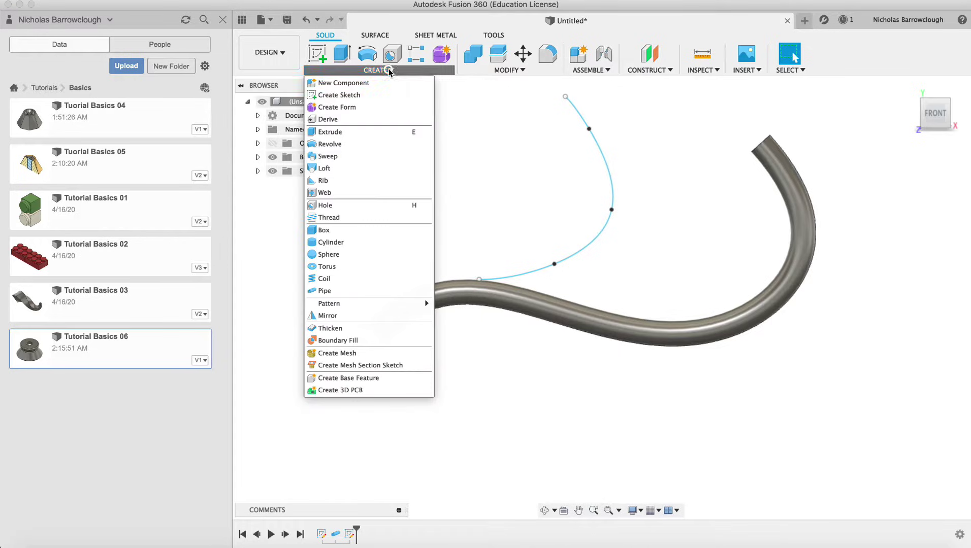
{"action": "left_click", "coordinate": [335, 293]}
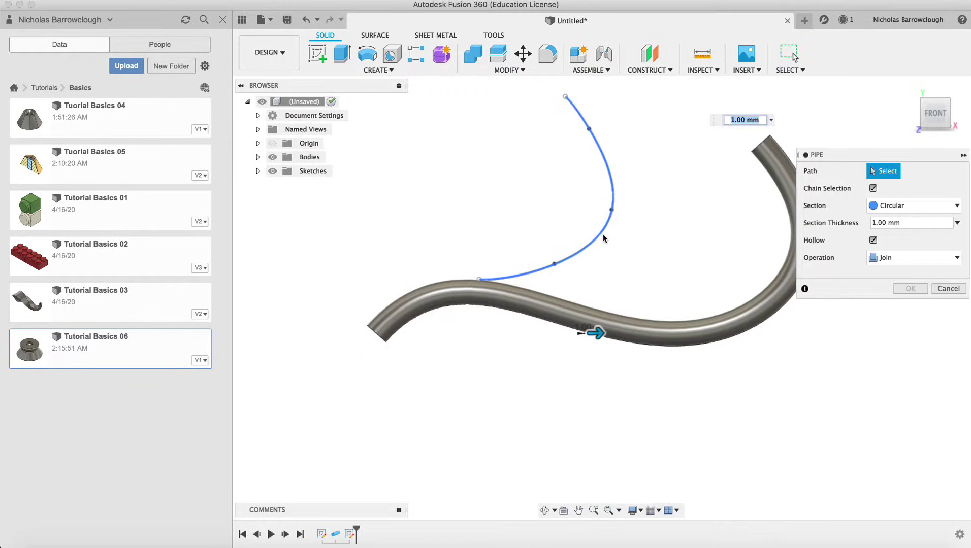
{"action": "left_click", "coordinate": [591, 240]}
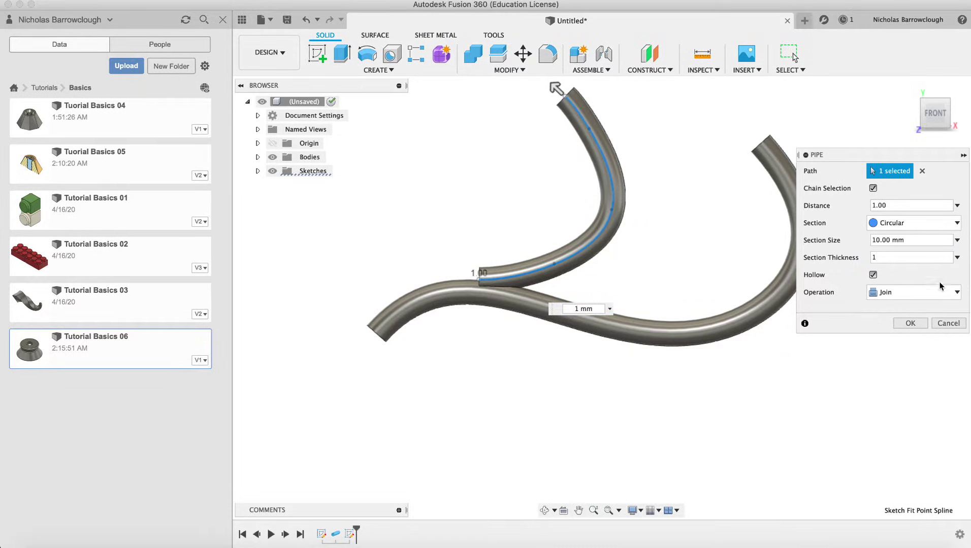
{"action": "left_click", "coordinate": [948, 324]}
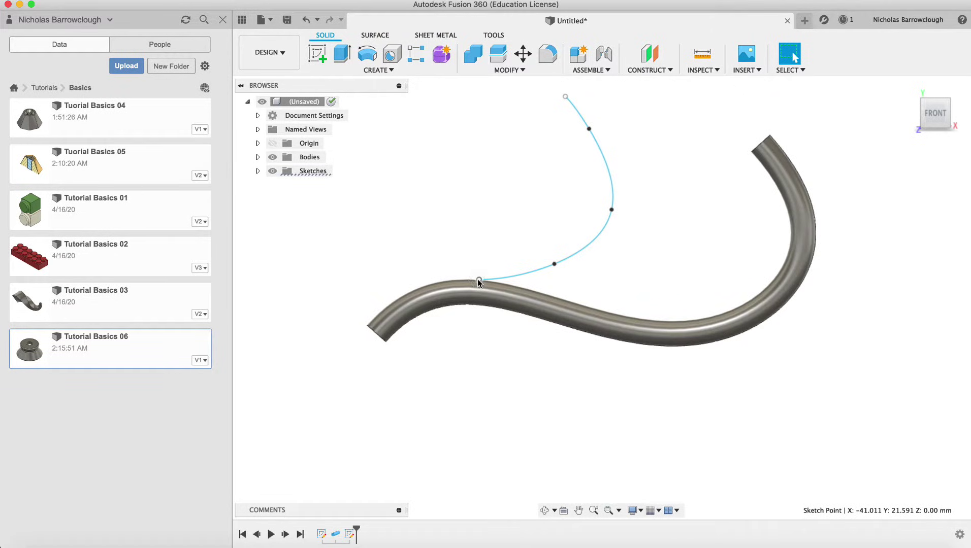
Move the second spline's lower endpoint by -5 mm in Y, into the first pipe's body.
{"action": "left_click", "coordinate": [593, 511]}
{"action": "left_click_drag", "start_coordinate": [505, 260], "coordinate": [510, 289]}
{"action": "middle_click_drag", "start_coordinate": [510, 289], "coordinate": [564, 283]}
{"action": "key", "text": "Escape"}
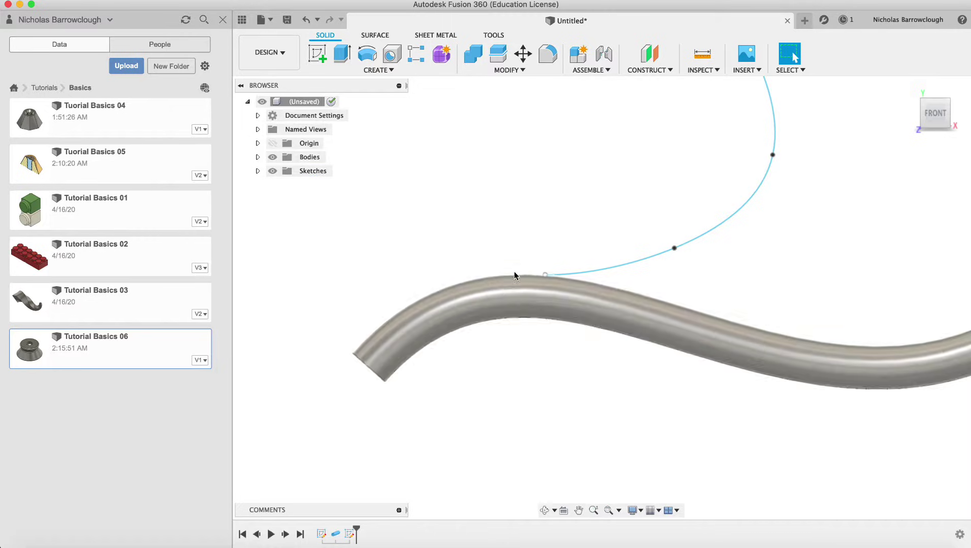
{"action": "left_click", "coordinate": [544, 276]}
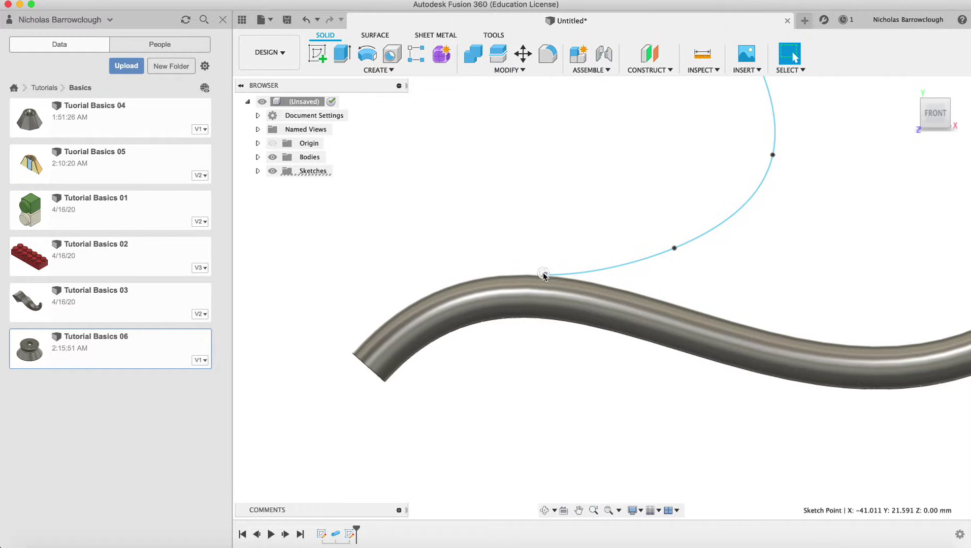
{"action": "left_click", "coordinate": [523, 53]}
{"action": "left_click_drag", "start_coordinate": [551, 238], "coordinate": [545, 252]}
{"action": "left_click", "coordinate": [907, 375]}
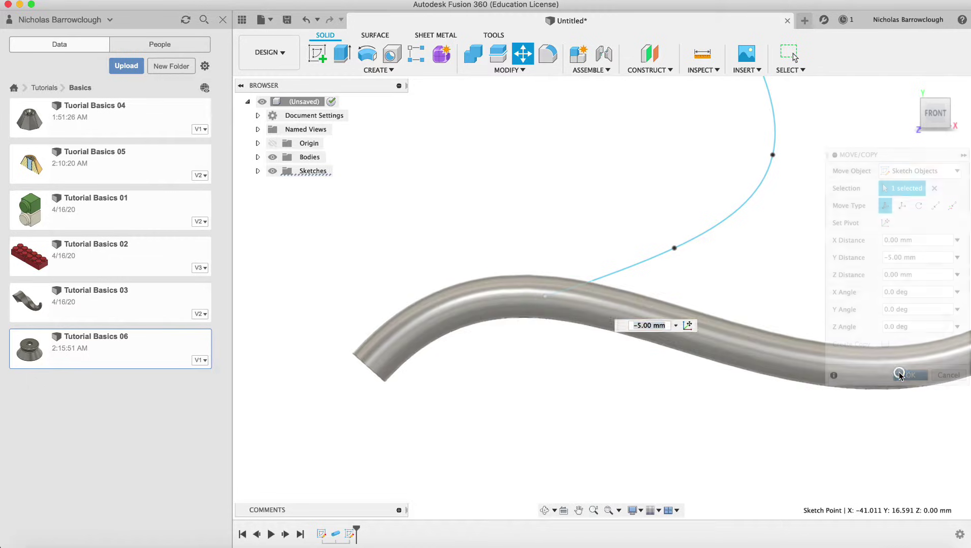
Create a hollow circular pipe along the second spline with a 10 mm section size and 1 mm thickness, joined to the first pipe.
{"action": "left_click", "coordinate": [376, 70]}
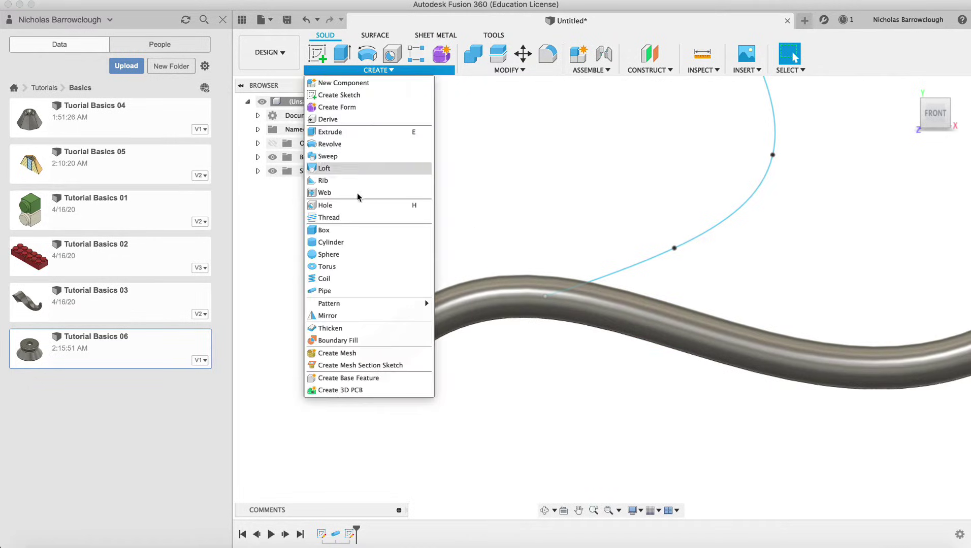
{"action": "left_click", "coordinate": [331, 287]}
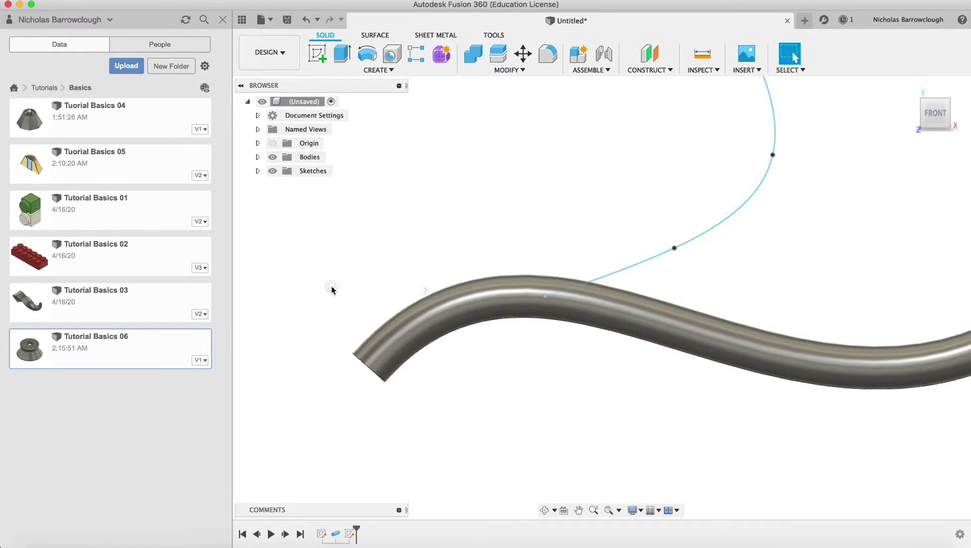
{"action": "left_click", "coordinate": [642, 264]}
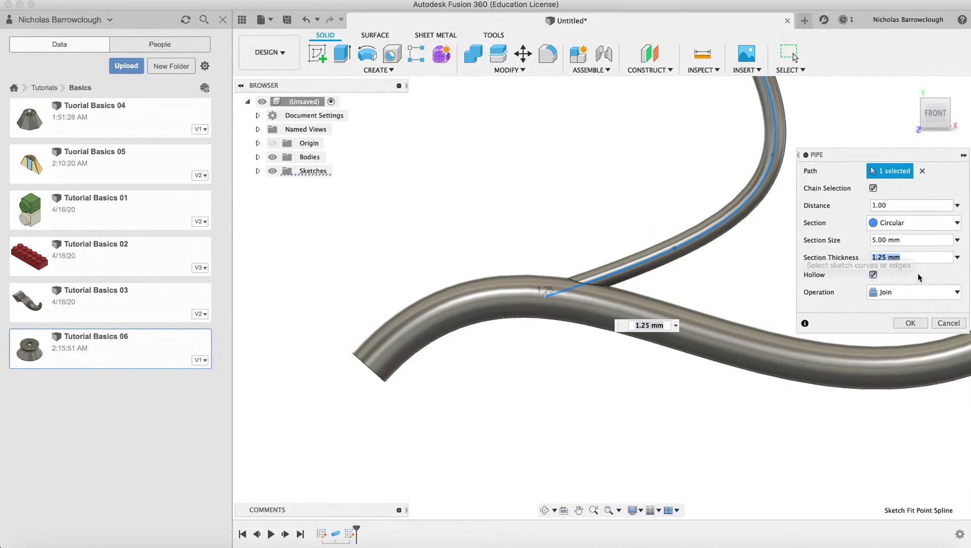
{"action": "type", "text": "1"}
{"action": "key", "text": "shift+Tab"}
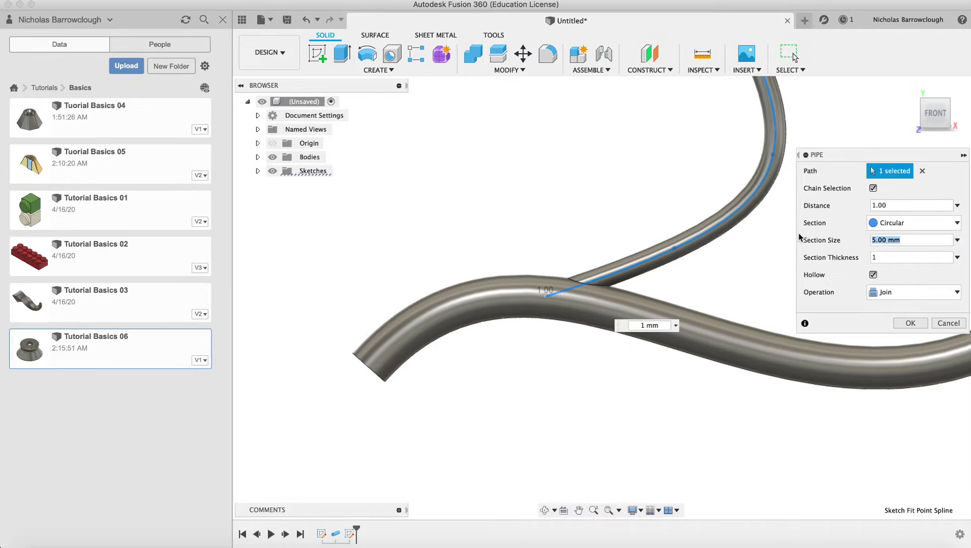
{"action": "type", "text": "10"}
{"action": "key", "text": "Return"}
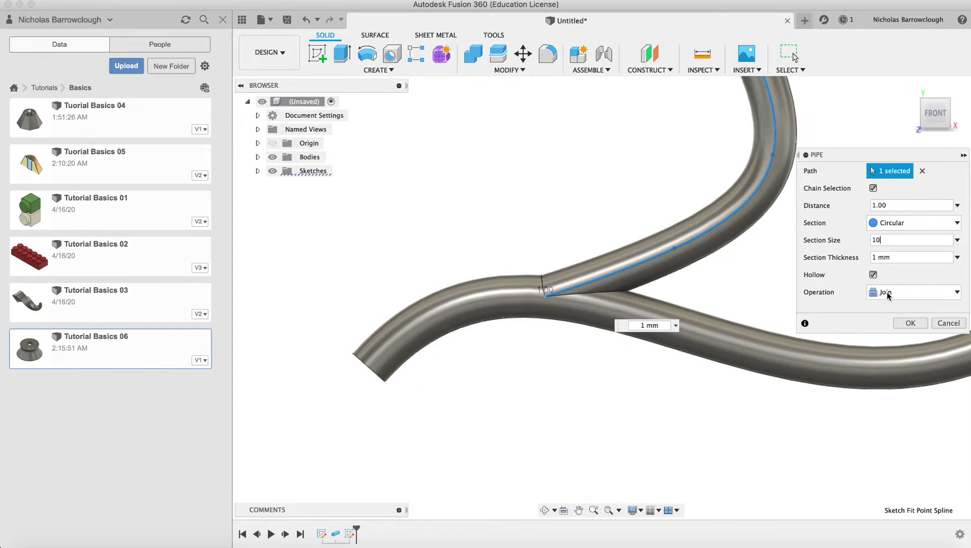
{"action": "left_click", "coordinate": [907, 323]}
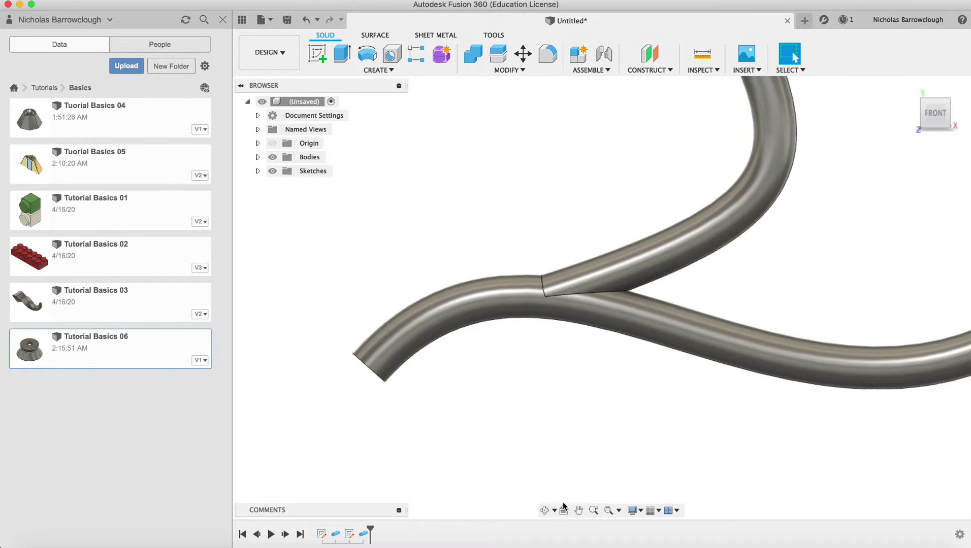
Add a section analysis on the XY plane to cut both pipes open lengthwise at 0 mm distance.
{"action": "left_click", "coordinate": [546, 511]}
{"action": "left_click_drag", "start_coordinate": [619, 292], "coordinate": [674, 315]}
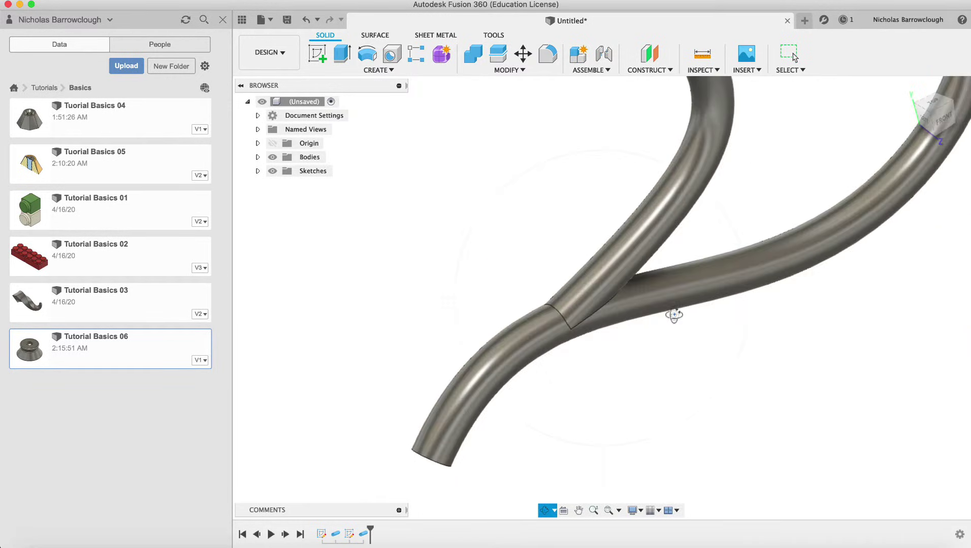
{"action": "left_click", "coordinate": [701, 69]}
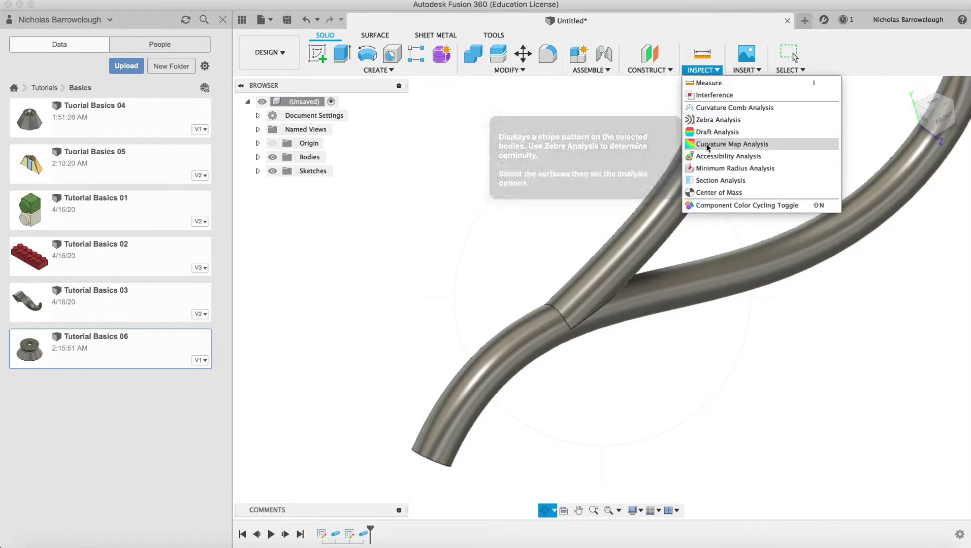
{"action": "left_click", "coordinate": [707, 181]}
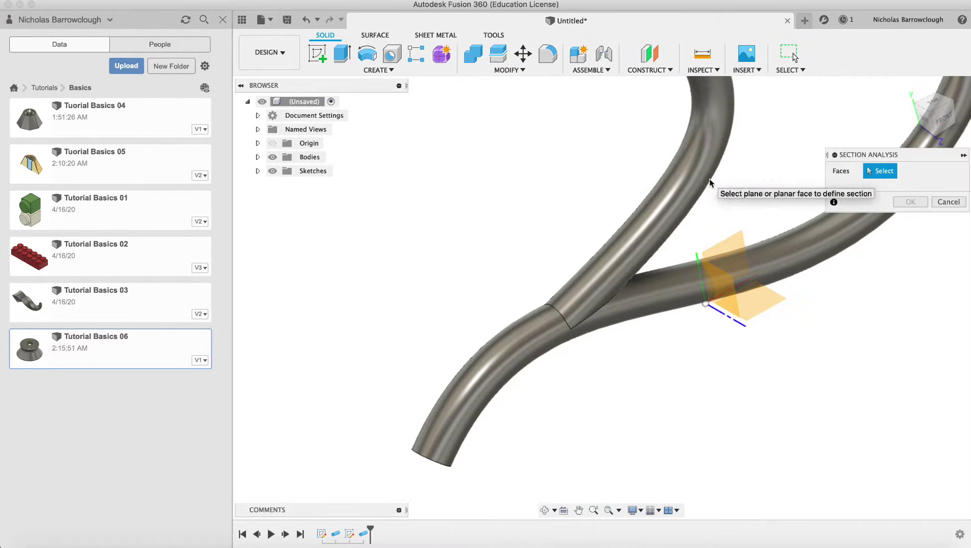
{"action": "left_click", "coordinate": [740, 252]}
{"action": "left_click", "coordinate": [910, 289]}
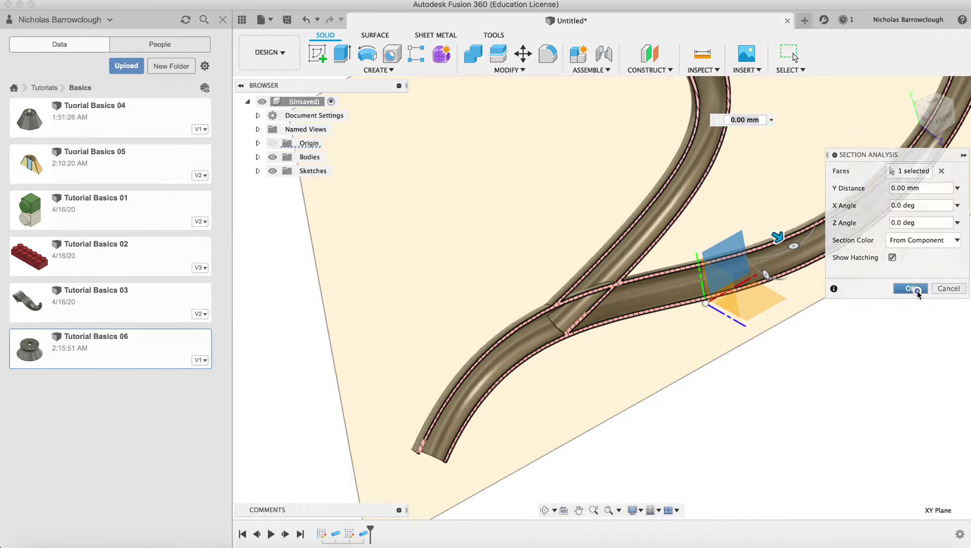
Delete the face of the branch pipe's wall that crosses the inside of the first pipe at the junction.
{"action": "left_click", "coordinate": [545, 511]}
{"action": "left_click_drag", "start_coordinate": [639, 360], "coordinate": [542, 321]}
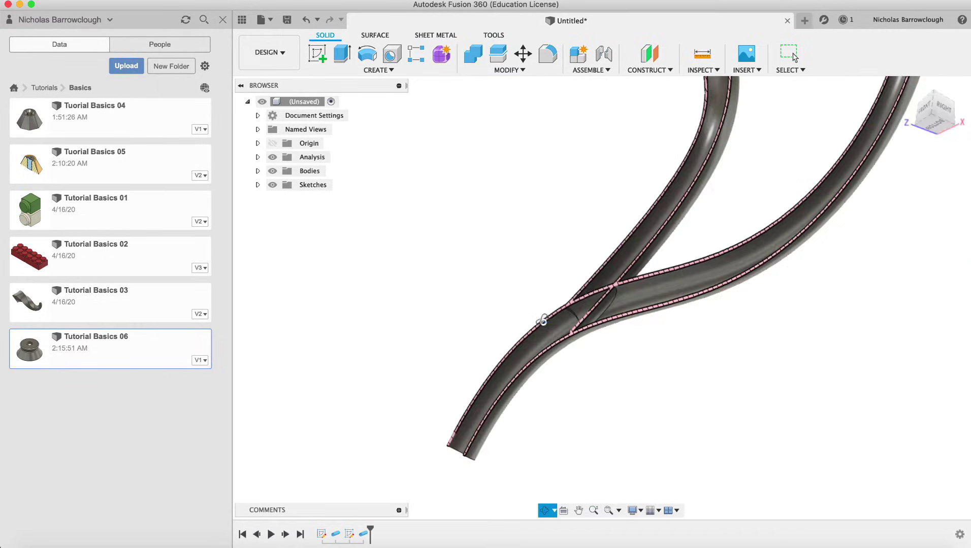
{"action": "left_click", "coordinate": [593, 511]}
{"action": "left_click_drag", "start_coordinate": [613, 232], "coordinate": [622, 291]}
{"action": "key", "text": "Escape"}
{"action": "left_click", "coordinate": [616, 323]}
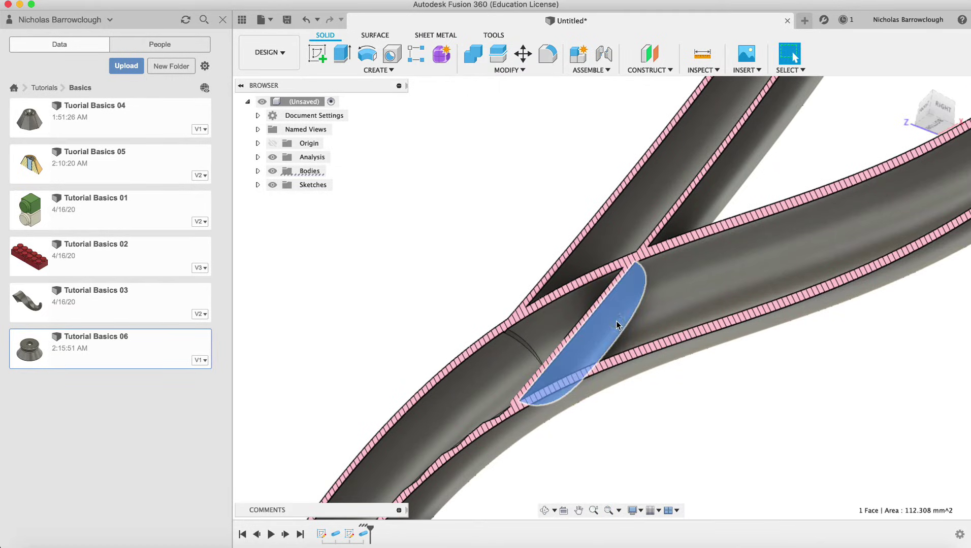
{"action": "key", "text": "Delete"}
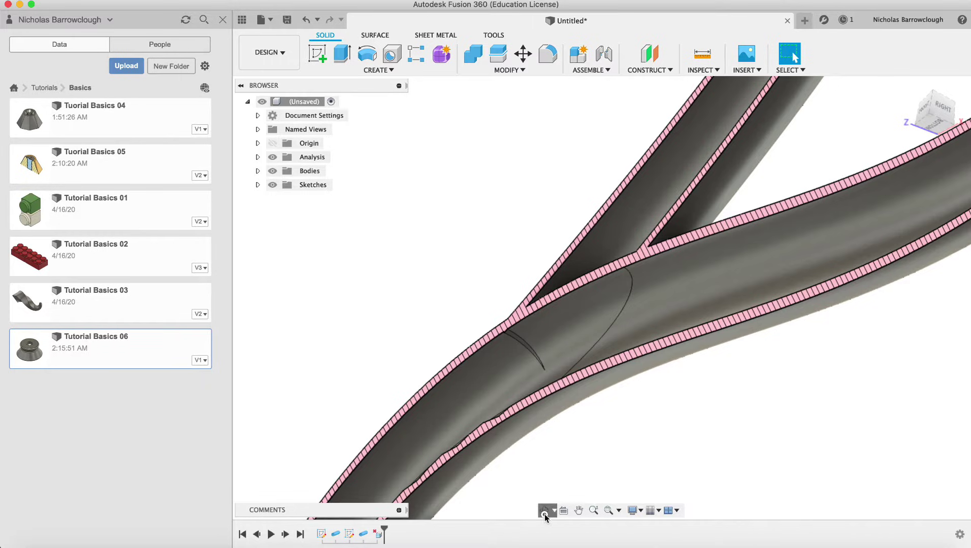
Delete the face of the first pipe's wall that blocks the mouth of the branch pipe.
{"action": "middle_click_drag", "start_coordinate": [569, 422], "coordinate": [594, 403], "text": "shift"}
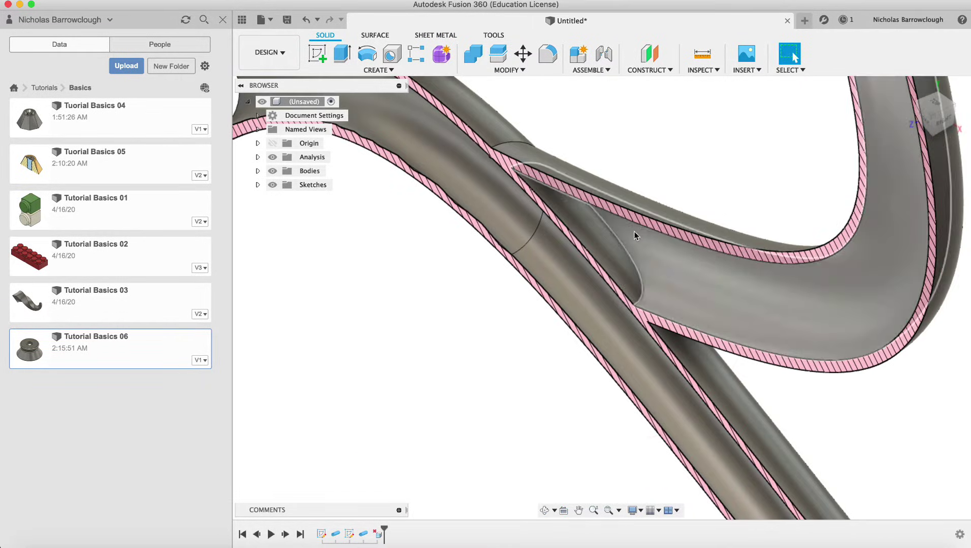
{"action": "left_click", "coordinate": [609, 243]}
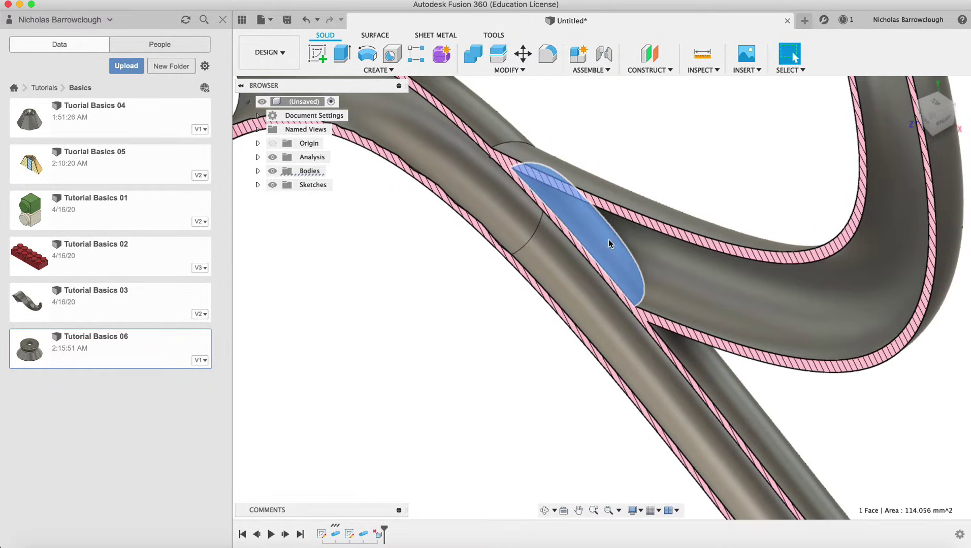
{"action": "key", "text": "Delete"}
Delete the thin crescent-shaped face left inside the junction where the branch pipe's end meets the first pipe.
{"action": "left_click", "coordinate": [544, 511]}
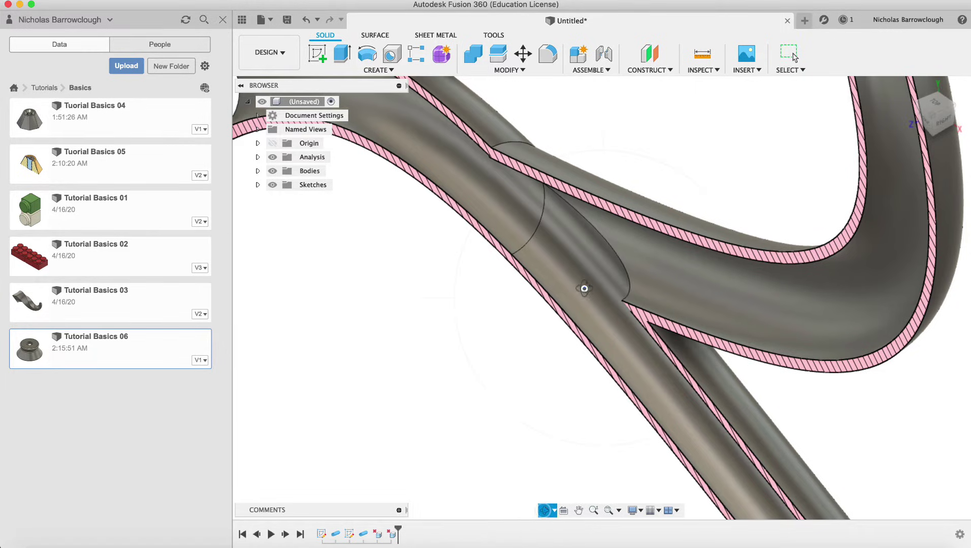
{"action": "left_click_drag", "start_coordinate": [583, 288], "coordinate": [675, 216]}
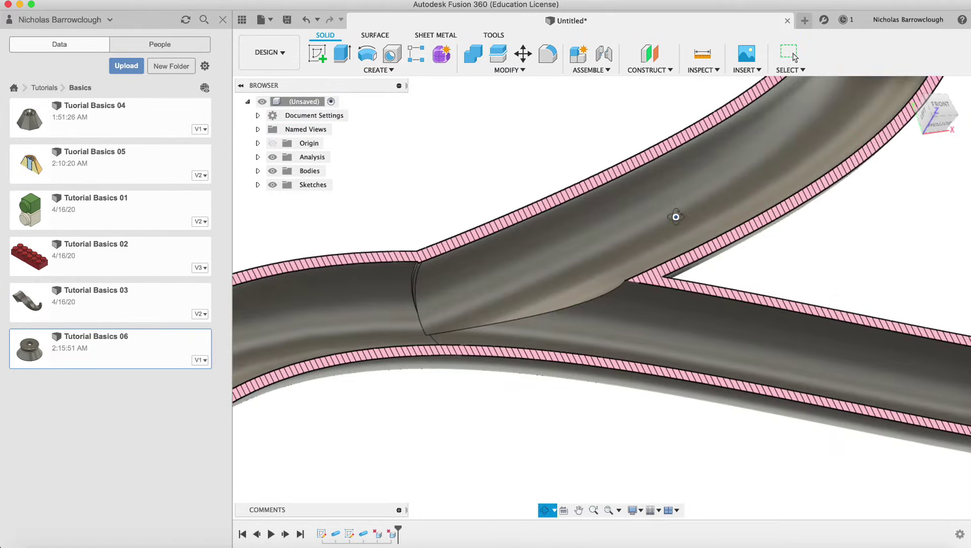
{"action": "left_click", "coordinate": [593, 509]}
{"action": "left_click_drag", "start_coordinate": [403, 267], "coordinate": [437, 277]}
{"action": "key", "text": "Escape"}
{"action": "left_click", "coordinate": [455, 241]}
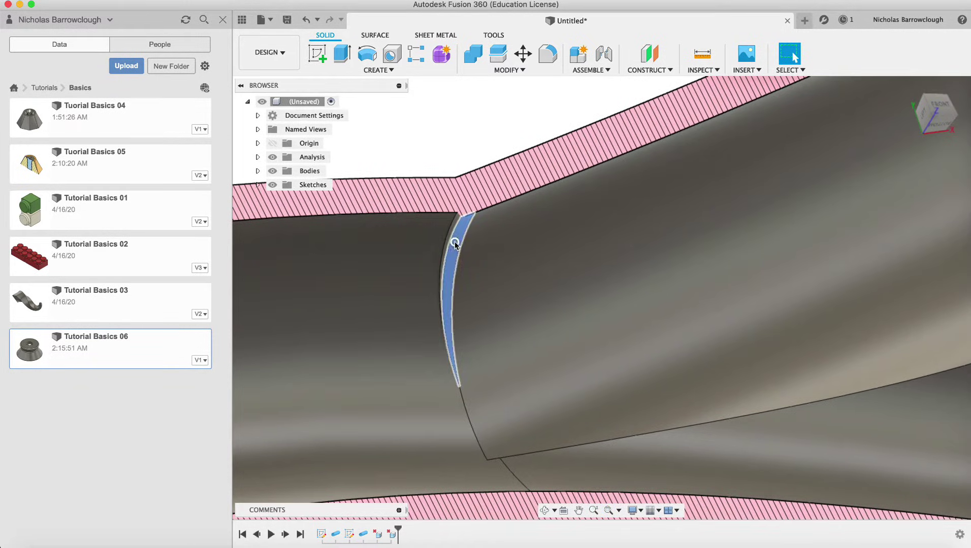
{"action": "key", "text": "Delete"}
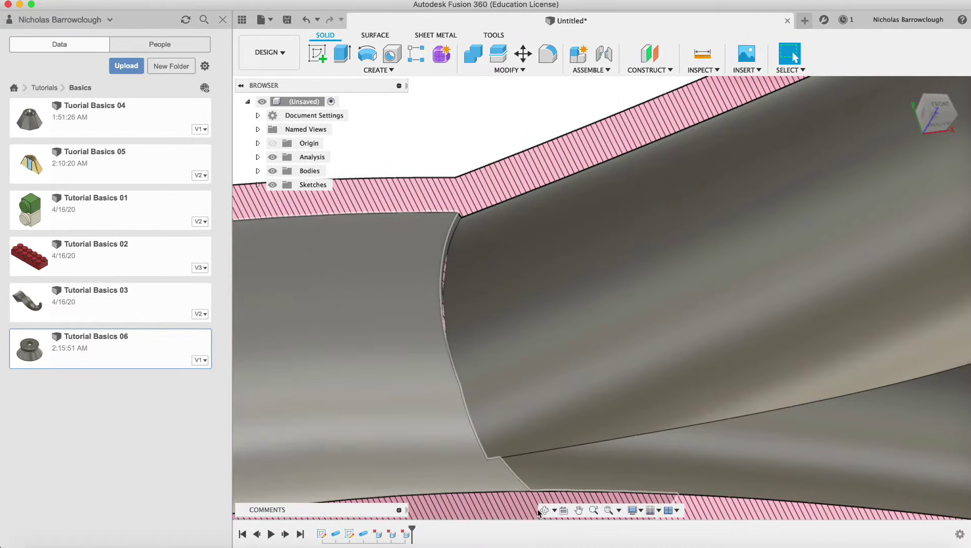
Delete the remaining sliver face along the curved inner edge of the junction.
{"action": "left_click", "coordinate": [542, 510]}
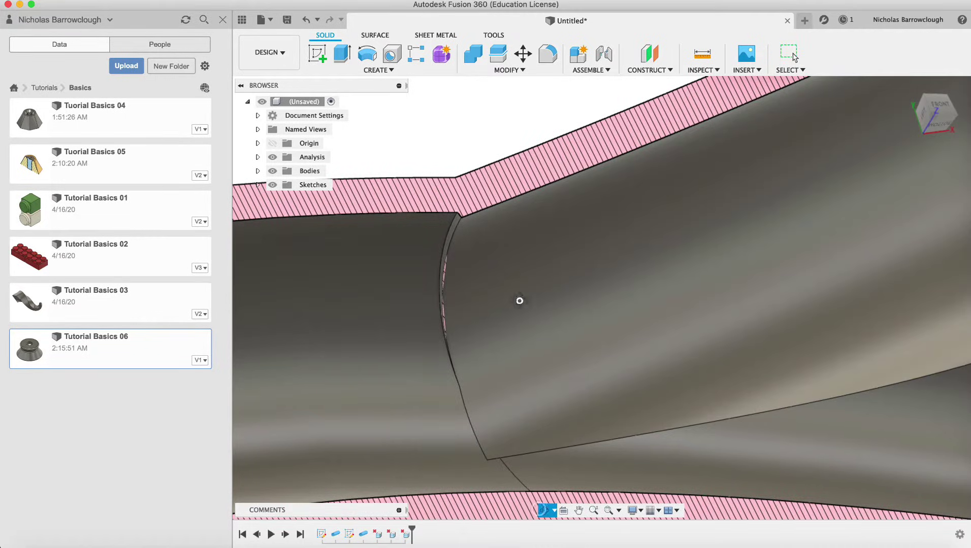
{"action": "left_click_drag", "start_coordinate": [518, 299], "coordinate": [567, 299]}
{"action": "key", "text": "Escape"}
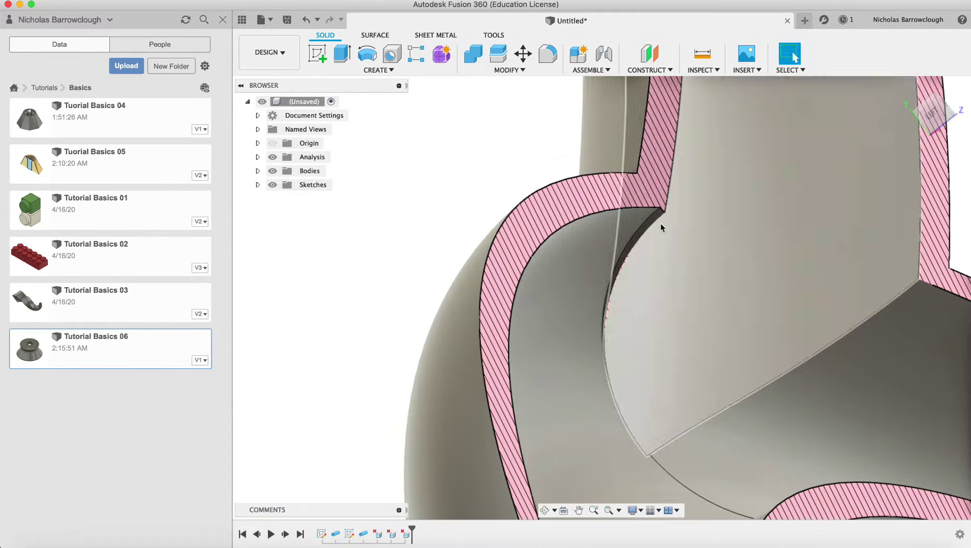
{"action": "left_click", "coordinate": [593, 510]}
{"action": "left_click_drag", "start_coordinate": [646, 164], "coordinate": [651, 200]}
{"action": "key", "text": "Escape"}
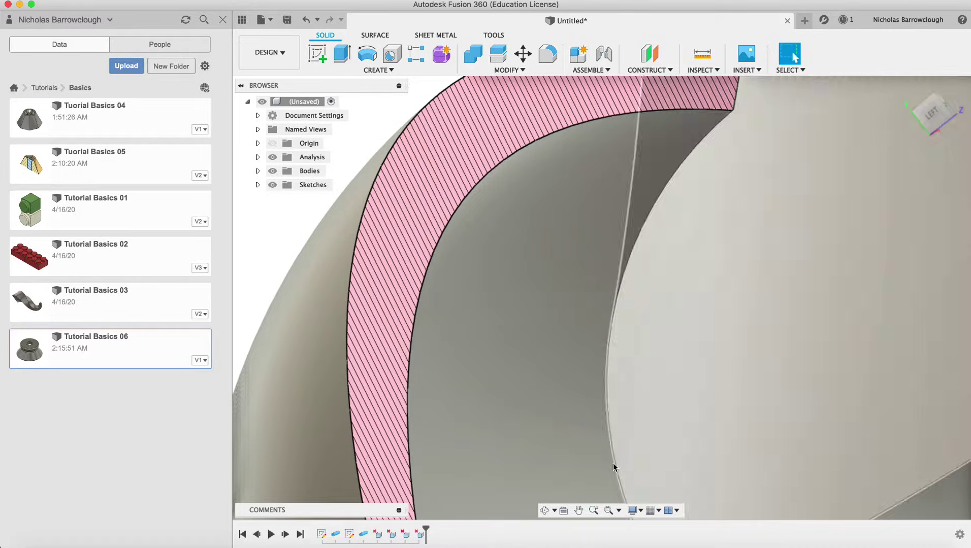
Fillet the inner edge chain in the crotch between the two pipes with a 1 mm radius.
{"action": "left_click", "coordinate": [593, 510]}
{"action": "left_click_drag", "start_coordinate": [641, 392], "coordinate": [591, 249]}
{"action": "left_click", "coordinate": [545, 511]}
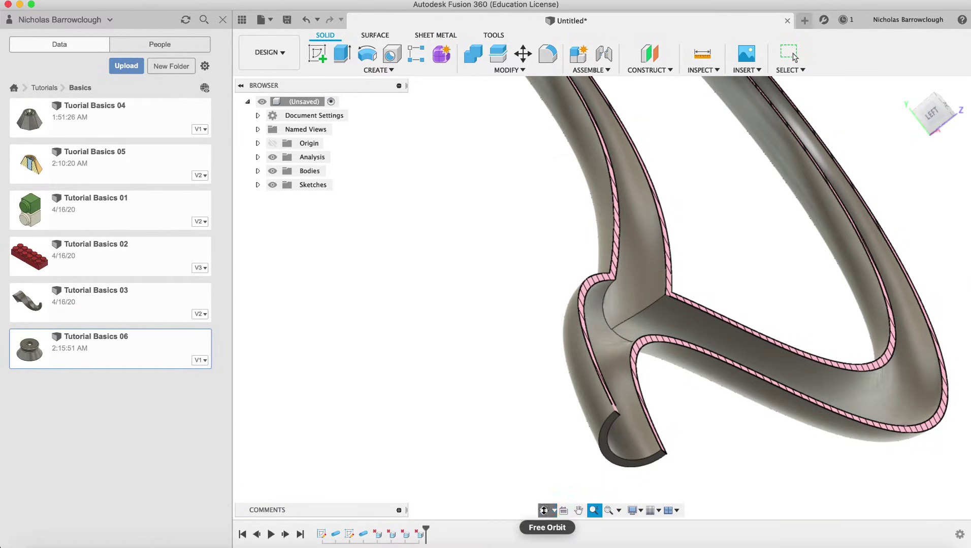
{"action": "left_click_drag", "start_coordinate": [658, 244], "coordinate": [628, 249]}
{"action": "left_click", "coordinate": [546, 56]}
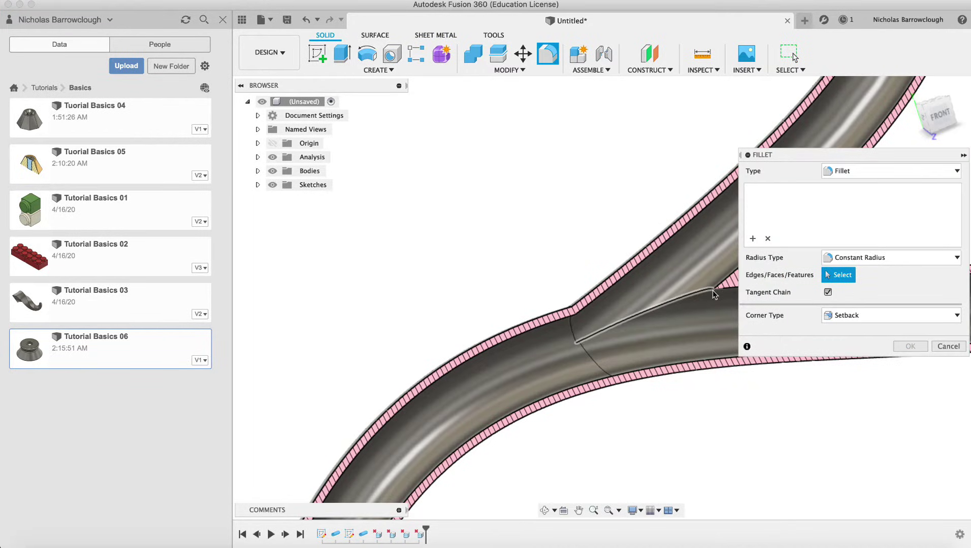
{"action": "left_click", "coordinate": [713, 292]}
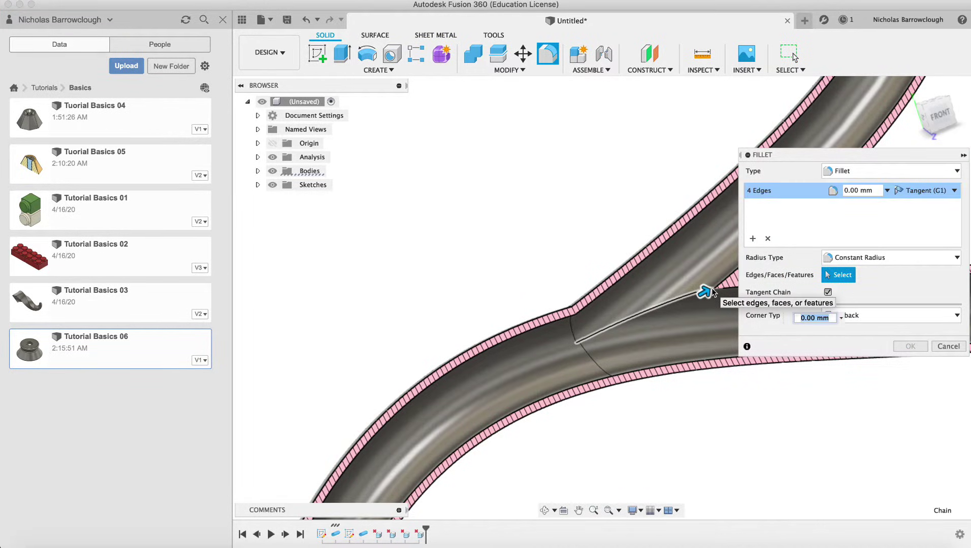
{"action": "key", "text": "Return"}
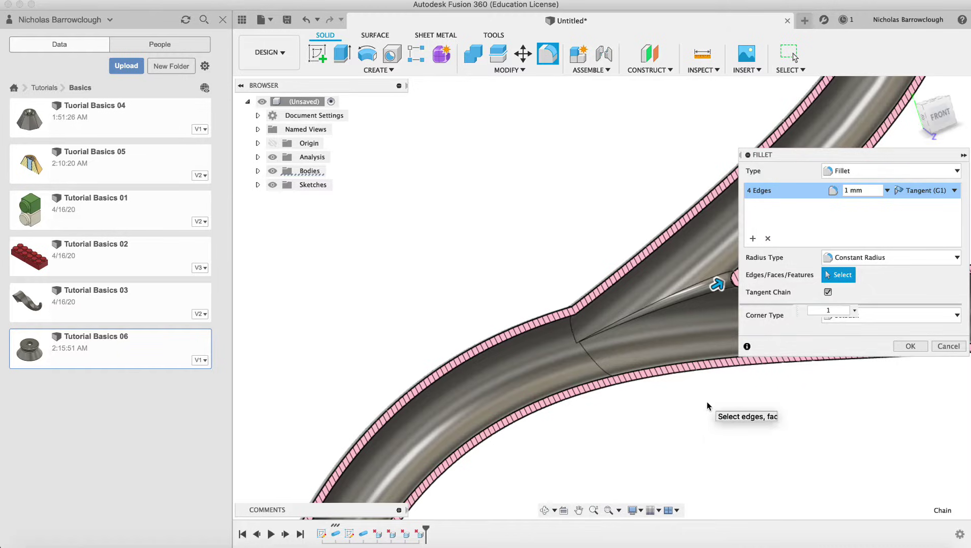
{"action": "key", "text": "Return"}
Fillet the outer edge chain in the crotch between the branch and the first pipe with a 1 mm radius.
{"action": "left_click", "coordinate": [544, 511]}
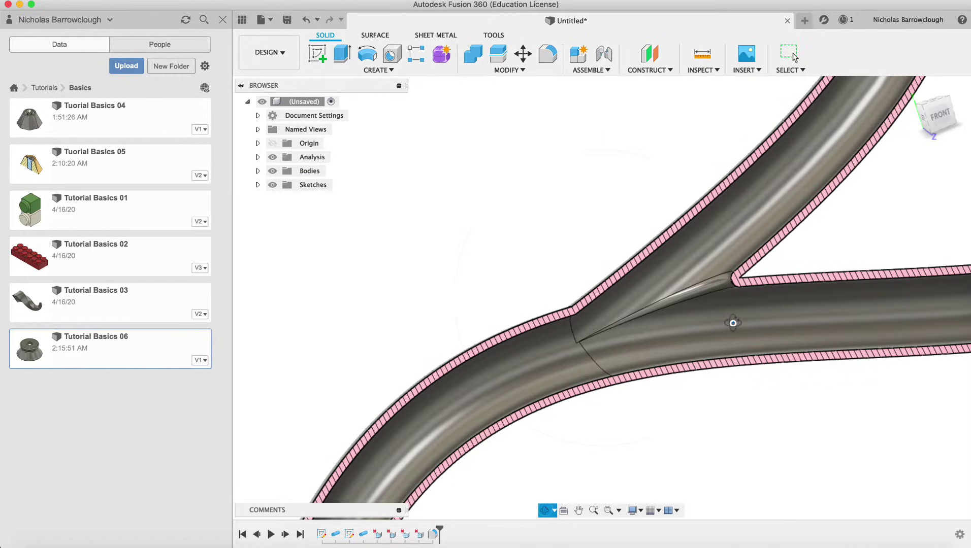
{"action": "left_click_drag", "start_coordinate": [732, 321], "coordinate": [591, 321]}
{"action": "left_click", "coordinate": [547, 53]}
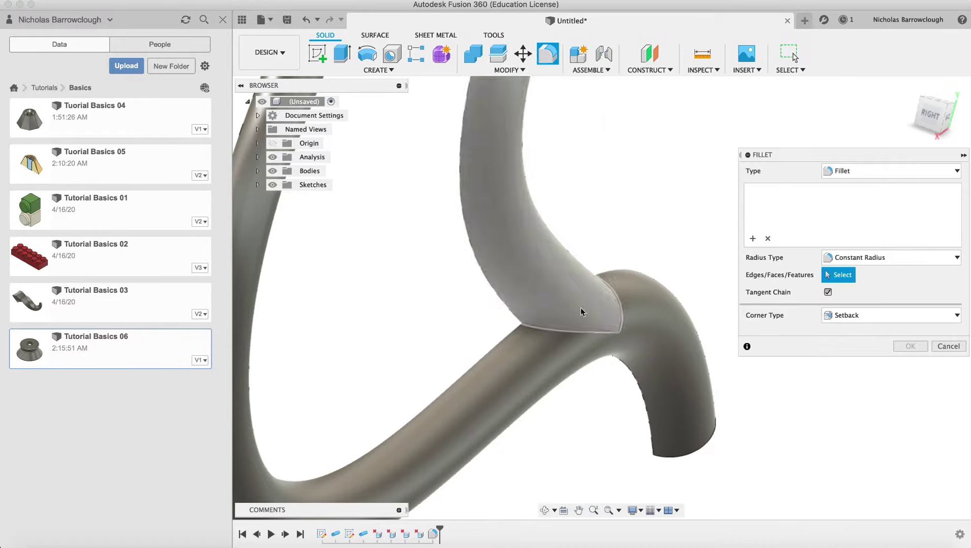
{"action": "left_click", "coordinate": [557, 329]}
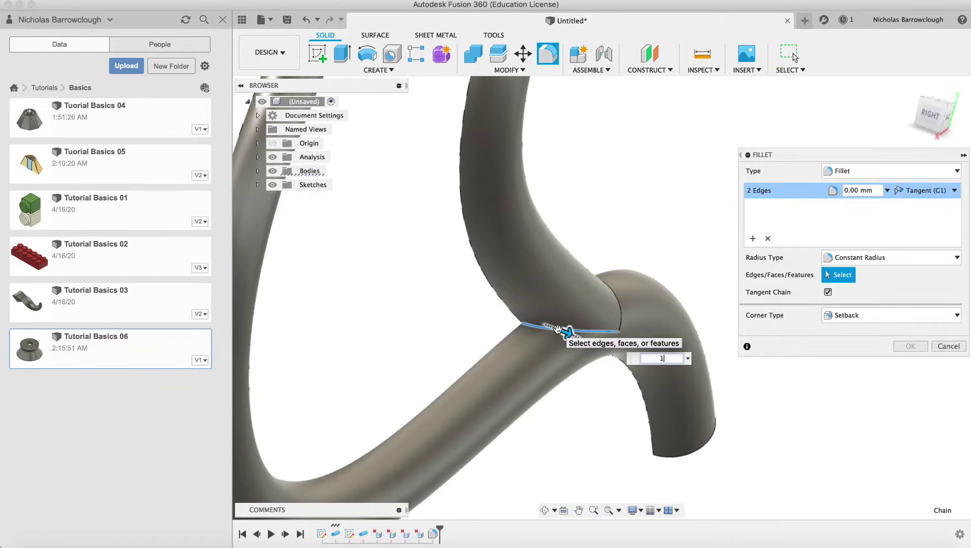
{"action": "key", "text": "Return"}
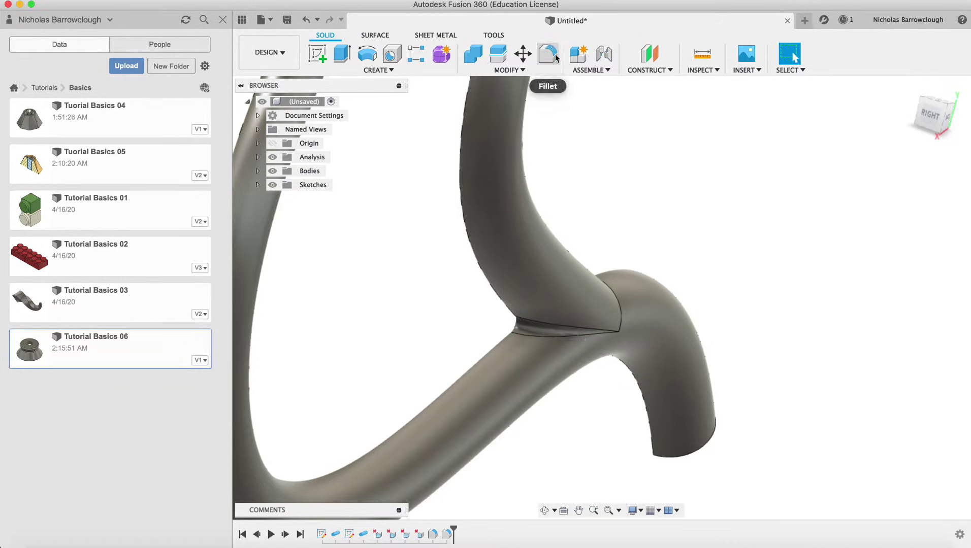
{"action": "left_click", "coordinate": [547, 53]}
{"action": "left_click", "coordinate": [619, 322]}
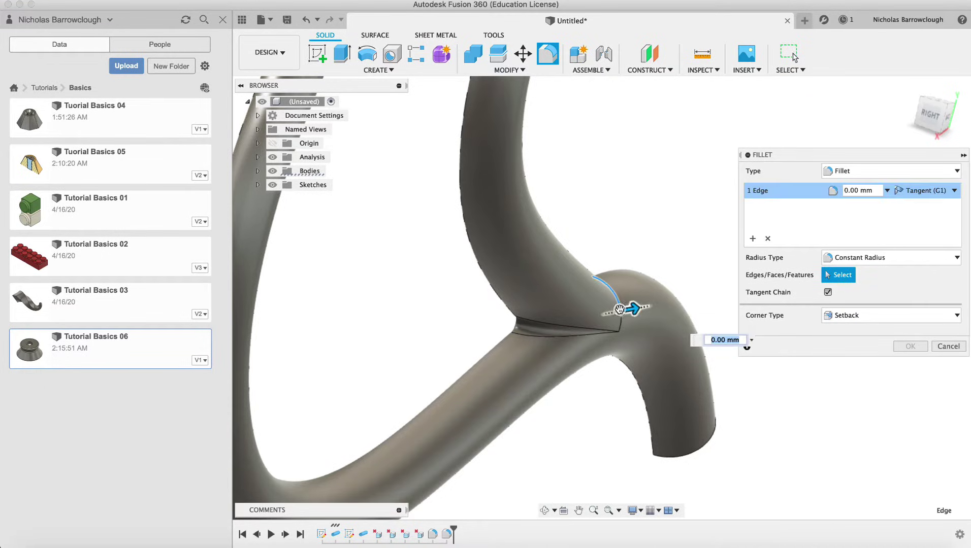
{"action": "left_click", "coordinate": [620, 324]}
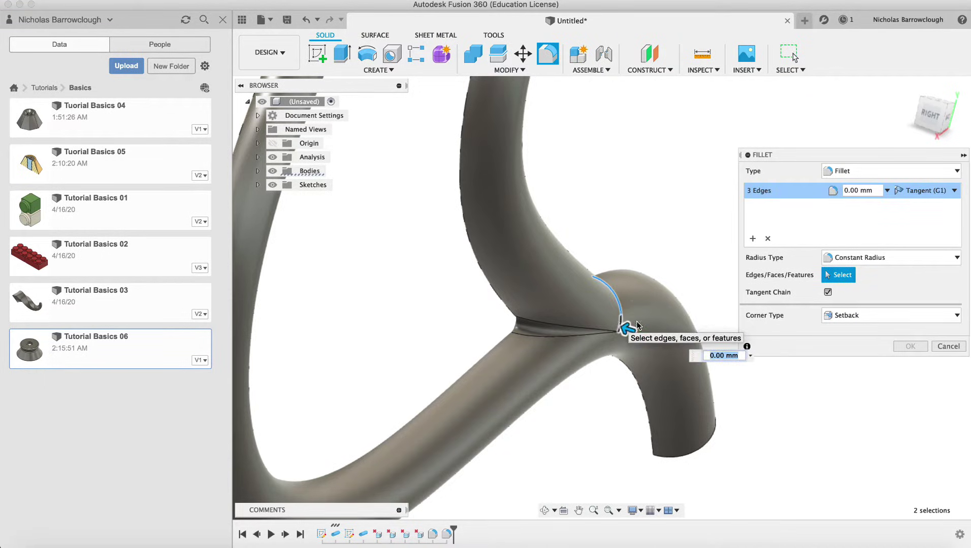
{"action": "type", "text": "1"}
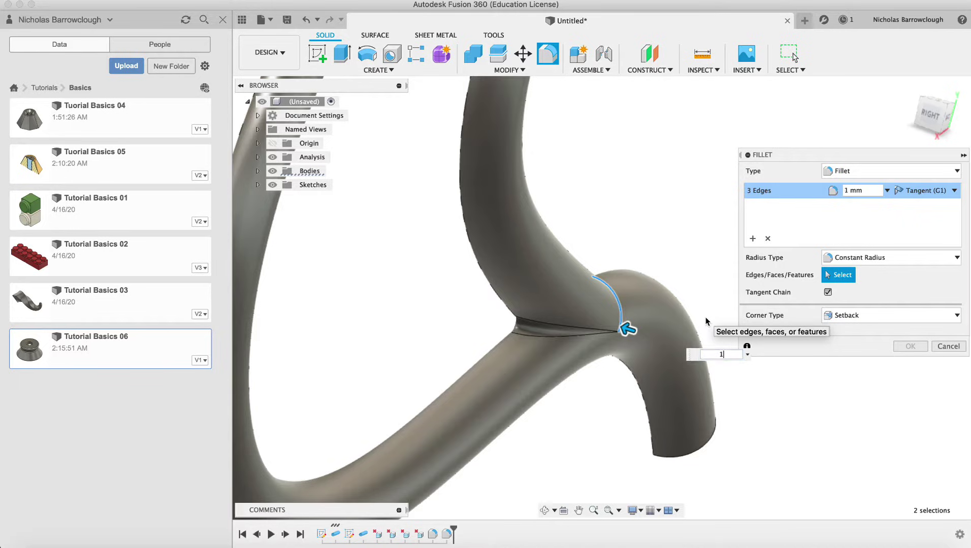
{"action": "left_click", "coordinate": [937, 346]}
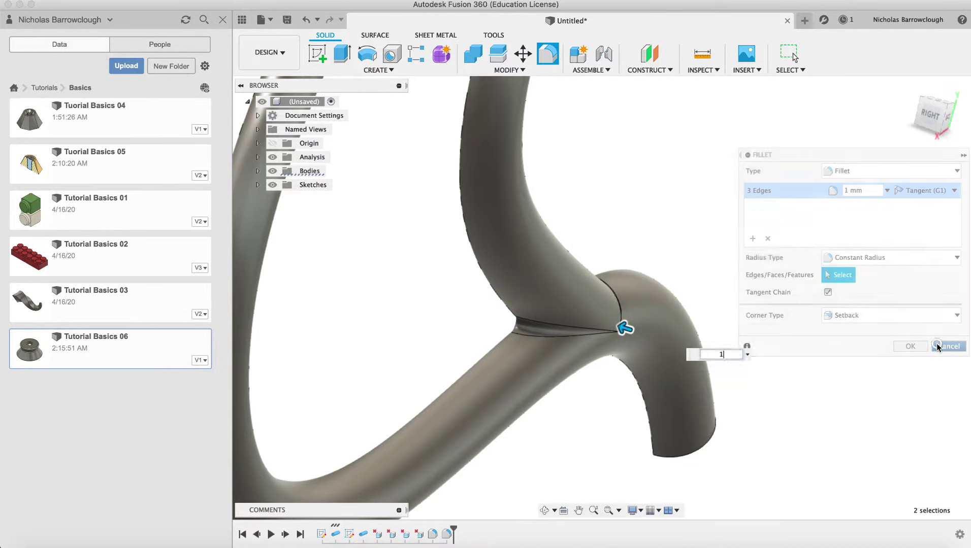
Fillet the curved outer edge where the branch pipe's back meets the first pipe with a 1 mm radius.
{"action": "left_click", "coordinate": [556, 58]}
{"action": "left_click", "coordinate": [615, 294]}
{"action": "type", "text": "1"}
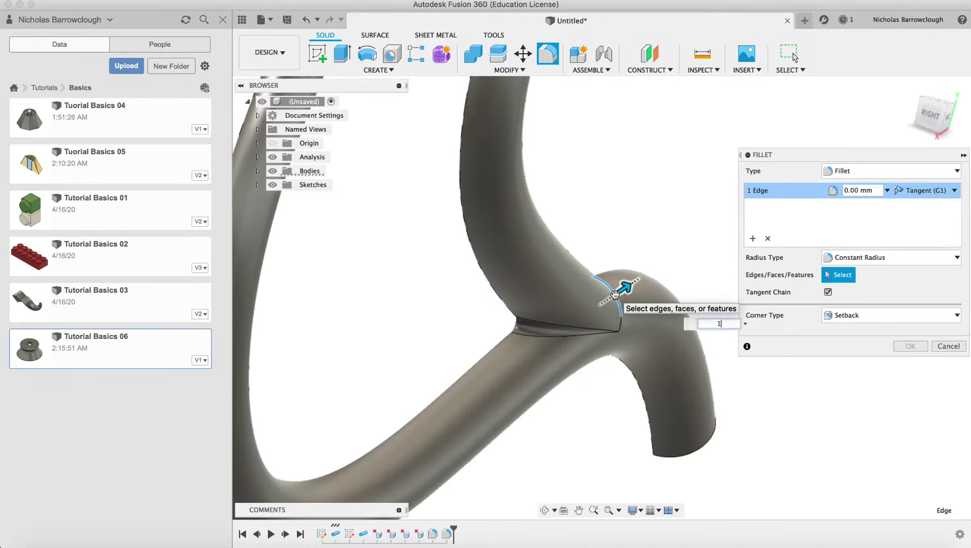
{"action": "key", "text": "Return"}
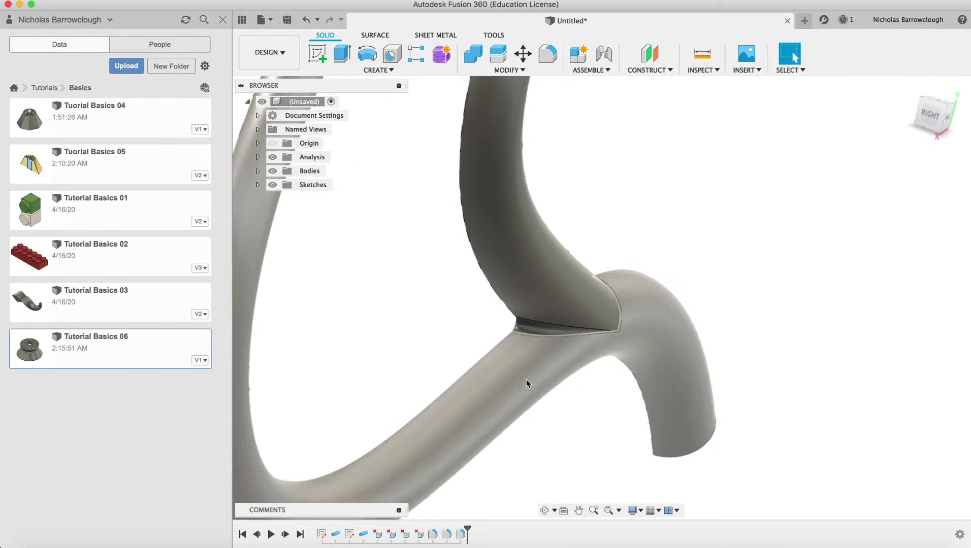
Check the filleted junction in cross-section, and hide the section analysis.
{"action": "left_click", "coordinate": [548, 510]}
{"action": "left_click_drag", "start_coordinate": [574, 371], "coordinate": [598, 227]}
{"action": "scroll", "coordinate": [646, 232], "scroll_direction": "up", "scroll_amount": 4}
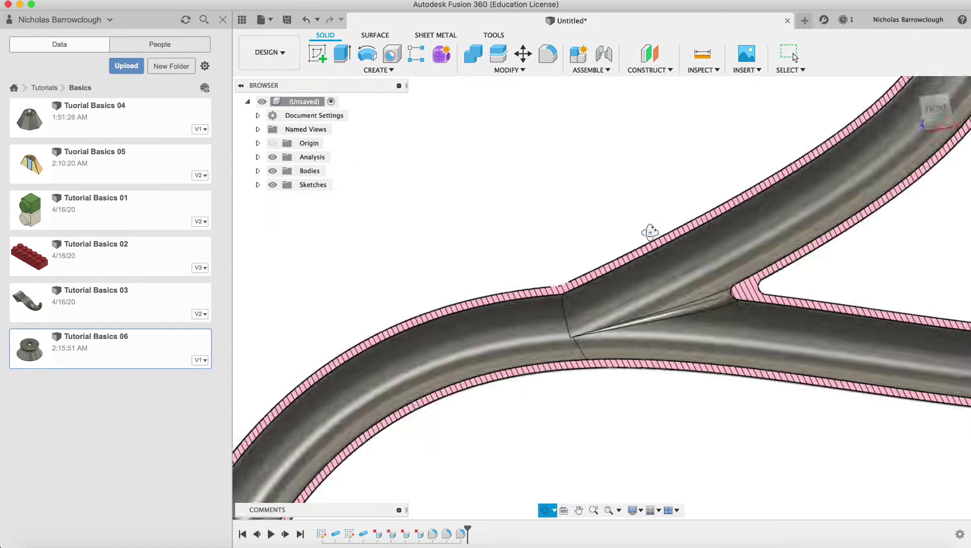
{"action": "left_click_drag", "start_coordinate": [653, 272], "coordinate": [668, 261]}
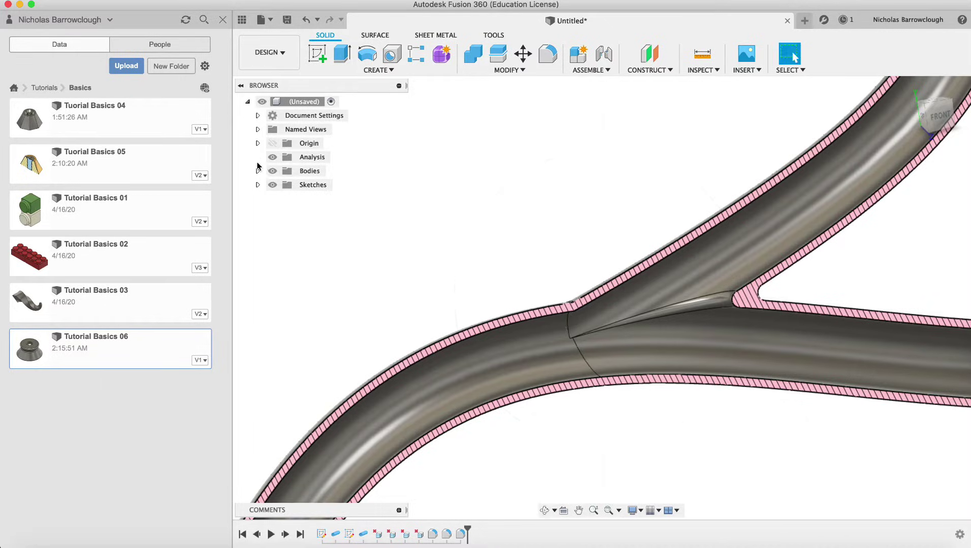
{"action": "left_click", "coordinate": [273, 158]}
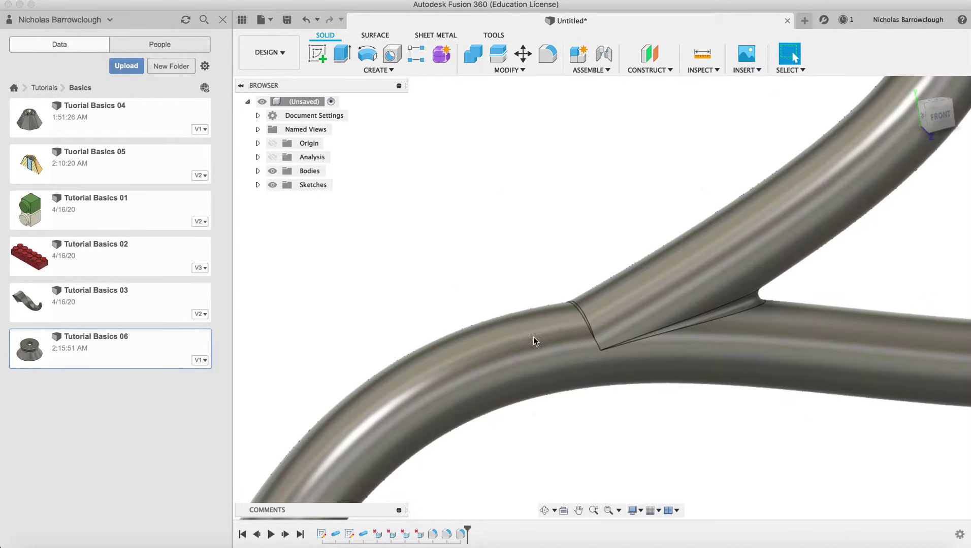
Start a new sketch on the front origin plane and face it straight on.
{"action": "left_click", "coordinate": [594, 511]}
{"action": "left_click_drag", "start_coordinate": [666, 353], "coordinate": [631, 286]}
{"action": "left_click", "coordinate": [544, 510]}
{"action": "left_click", "coordinate": [594, 511]}
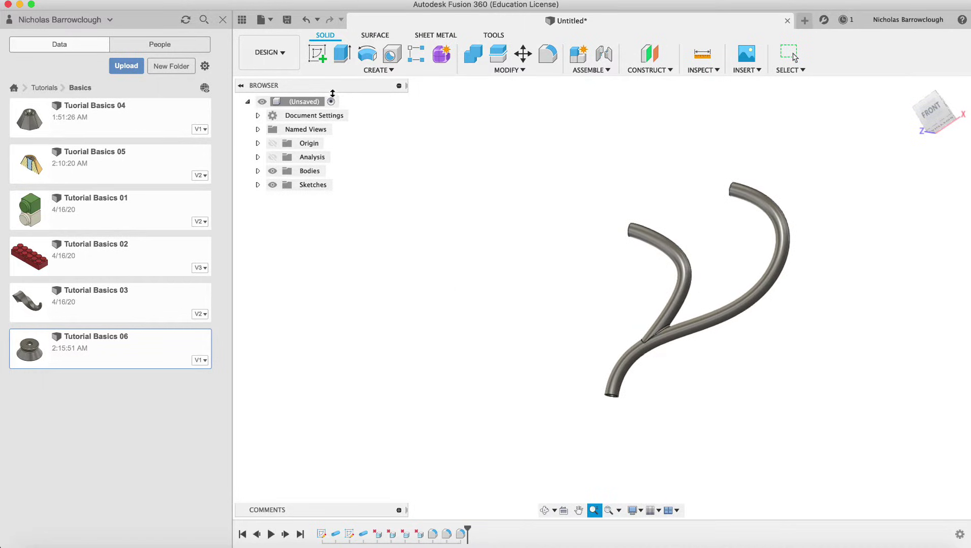
{"action": "left_click", "coordinate": [317, 53]}
{"action": "left_click", "coordinate": [720, 283]}
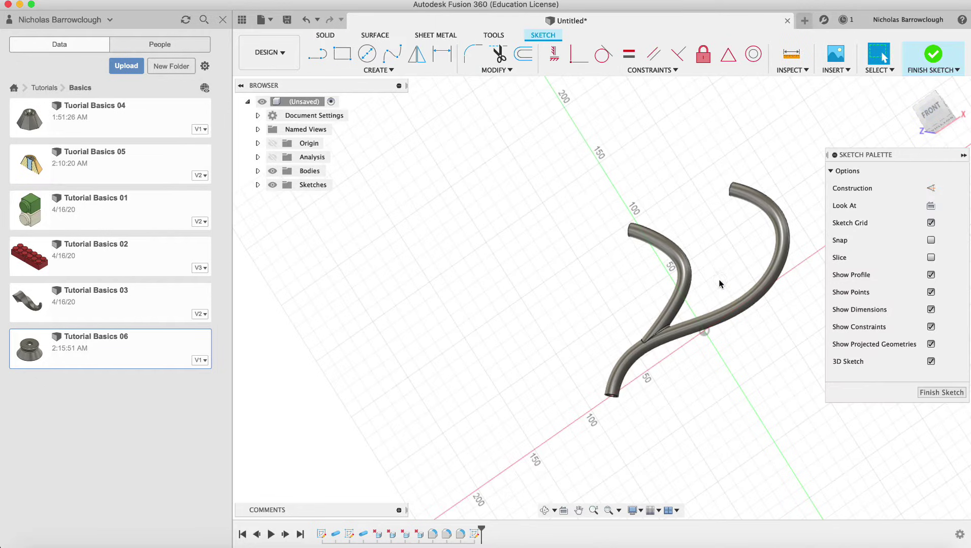
{"action": "left_click", "coordinate": [930, 206]}
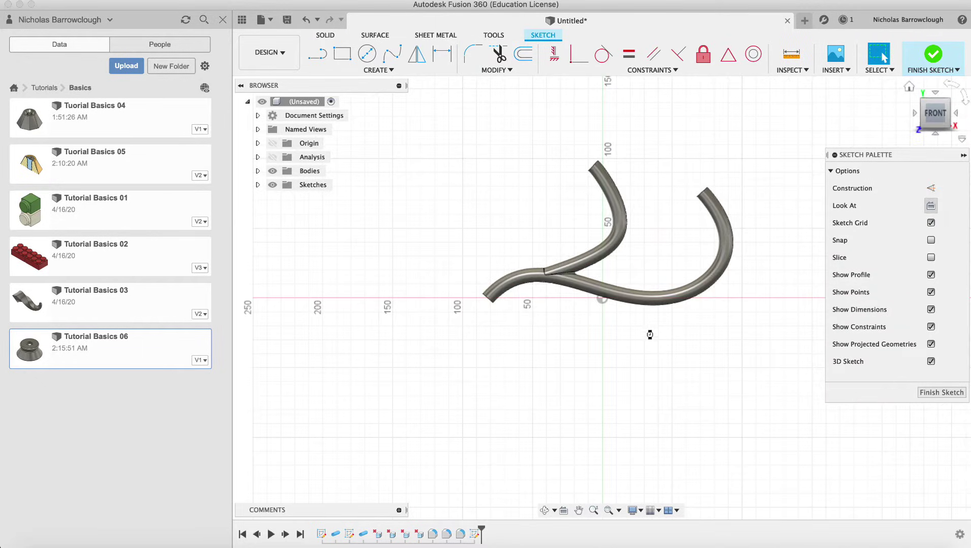
{"action": "left_click", "coordinate": [593, 509]}
{"action": "left_click_drag", "start_coordinate": [614, 152], "coordinate": [567, 106]}
Draw a five-point spline from the first pipe's large bend, curving outward and up beyond its open end, and finish the sketch.
{"action": "left_click", "coordinate": [394, 52]}
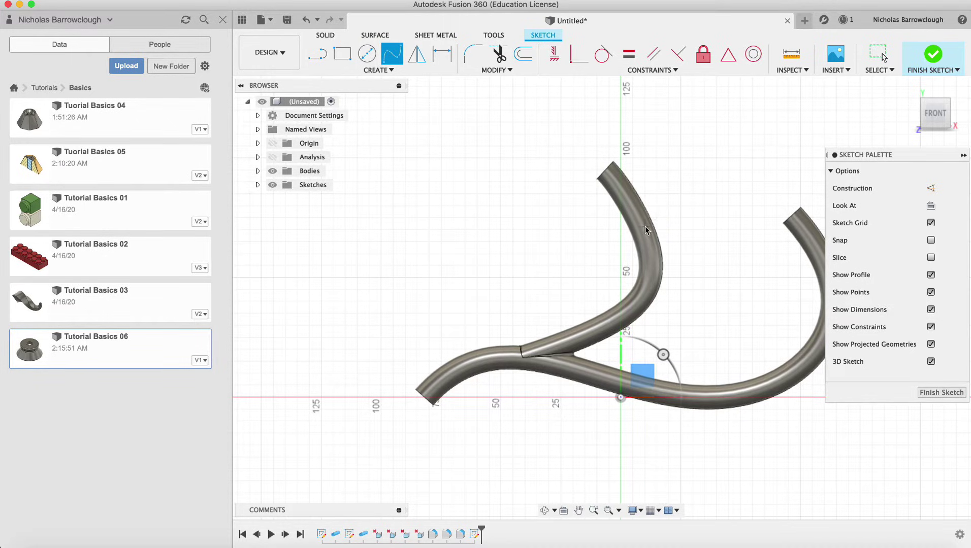
{"action": "scroll", "coordinate": [679, 252], "scroll_direction": "right", "scroll_amount": 8}
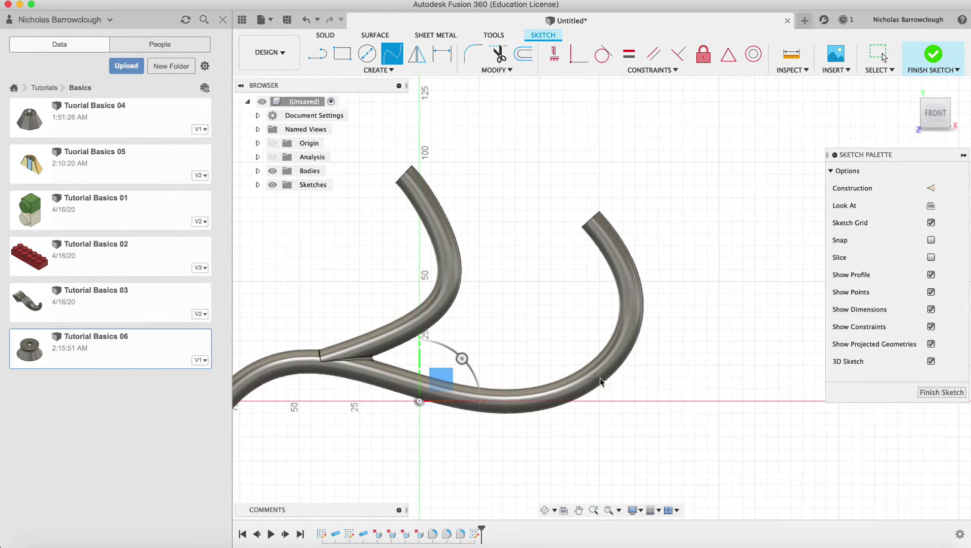
{"action": "left_click", "coordinate": [617, 354]}
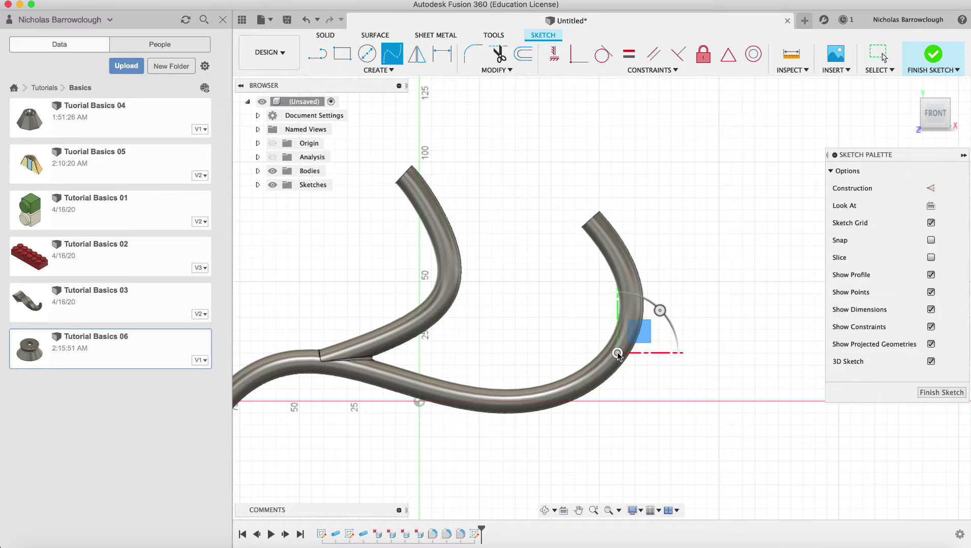
{"action": "left_click", "coordinate": [704, 321]}
{"action": "left_click", "coordinate": [738, 249]}
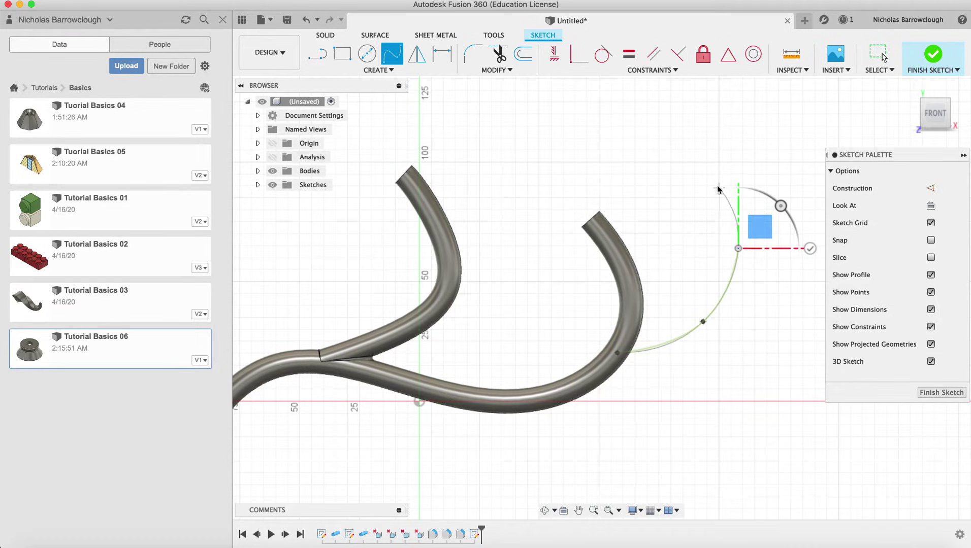
{"action": "left_click", "coordinate": [704, 169]}
{"action": "left_click", "coordinate": [675, 136]}
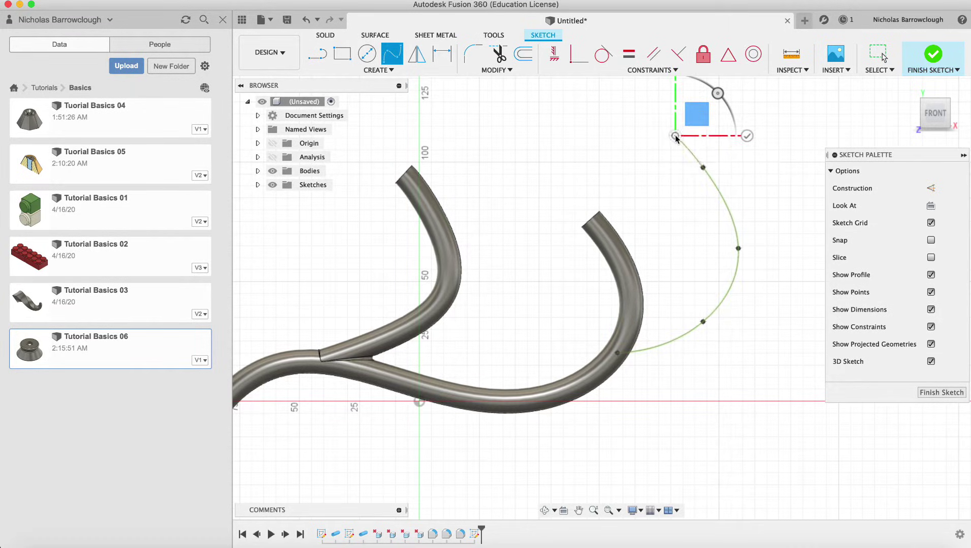
{"action": "left_click", "coordinate": [928, 393]}
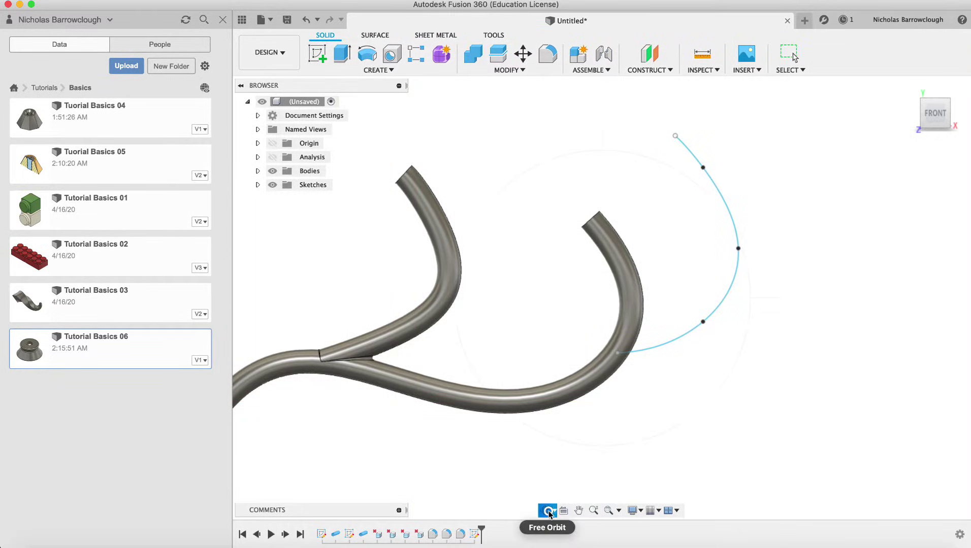
Move the new spline's free end point -25 mm along Z, out of the sketch plane.
{"action": "left_click_drag", "start_coordinate": [635, 351], "coordinate": [568, 362]}
{"action": "left_click", "coordinate": [523, 54]}
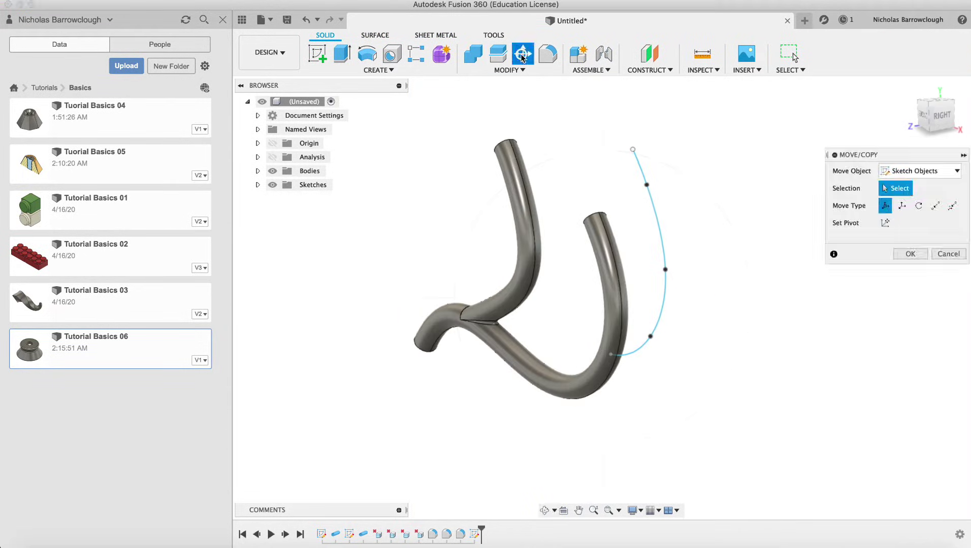
{"action": "left_click", "coordinate": [631, 151]}
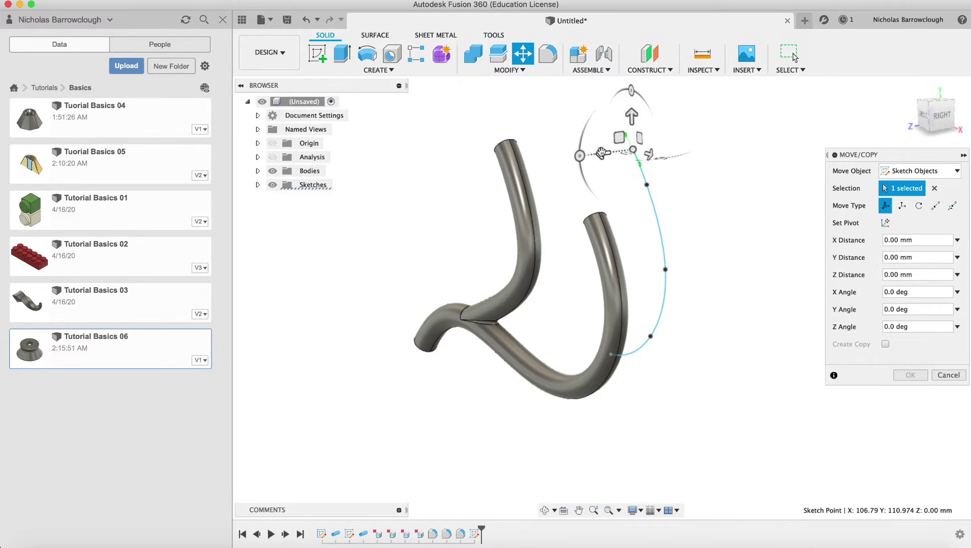
{"action": "left_click_drag", "start_coordinate": [601, 152], "coordinate": [656, 147]}
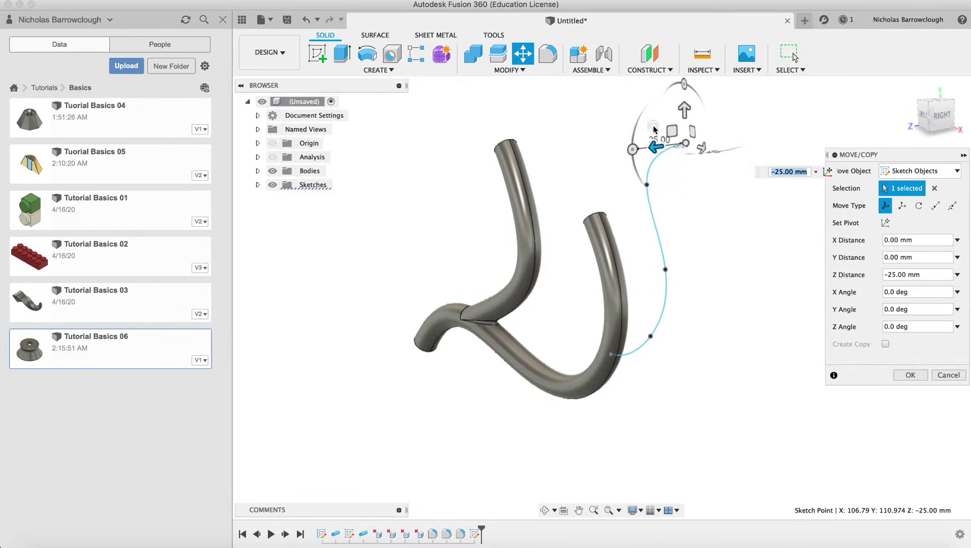
Move the spline's middle point -20 mm along Z and apply the move.
{"action": "left_click", "coordinate": [665, 272]}
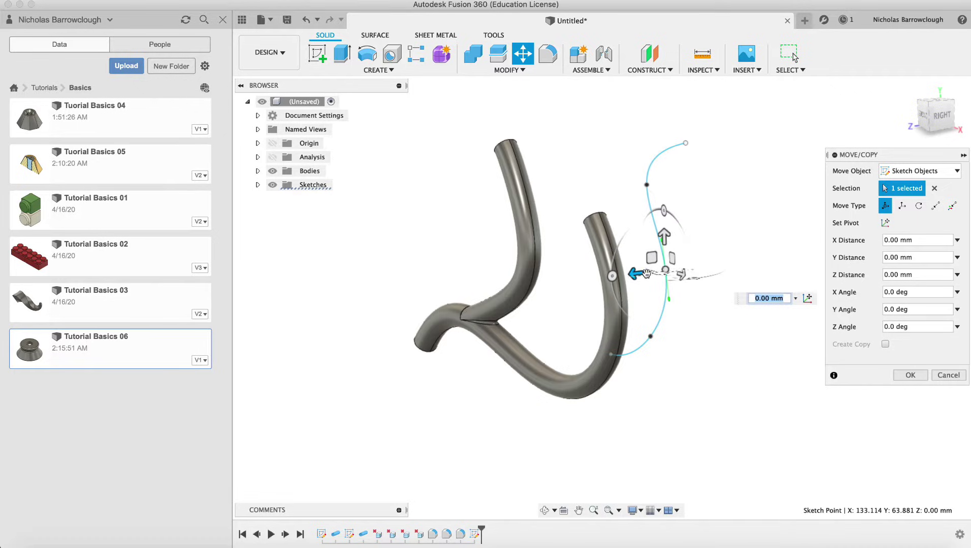
{"action": "mouse_move", "coordinate": [639, 274]}
{"action": "left_mouse_down"}
{"action": "mouse_move", "coordinate": [682, 260]}
{"action": "mouse_move", "coordinate": [644, 285]}
{"action": "mouse_move", "coordinate": [611, 281]}
{"action": "mouse_move", "coordinate": [690, 325]}
{"action": "mouse_move", "coordinate": [657, 306]}
{"action": "left_mouse_up"}
{"action": "left_click", "coordinate": [542, 511]}
{"action": "key", "text": "Escape"}
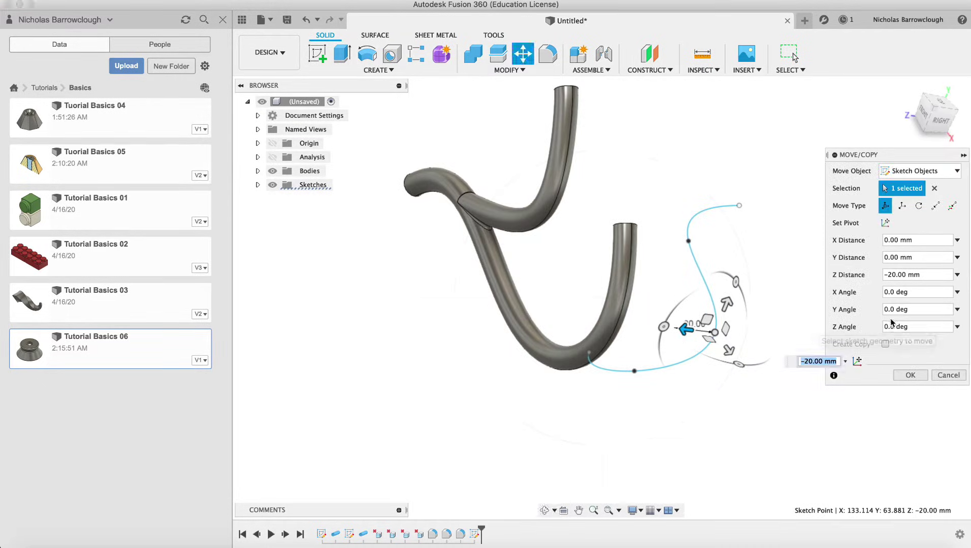
{"action": "left_click", "coordinate": [916, 375]}
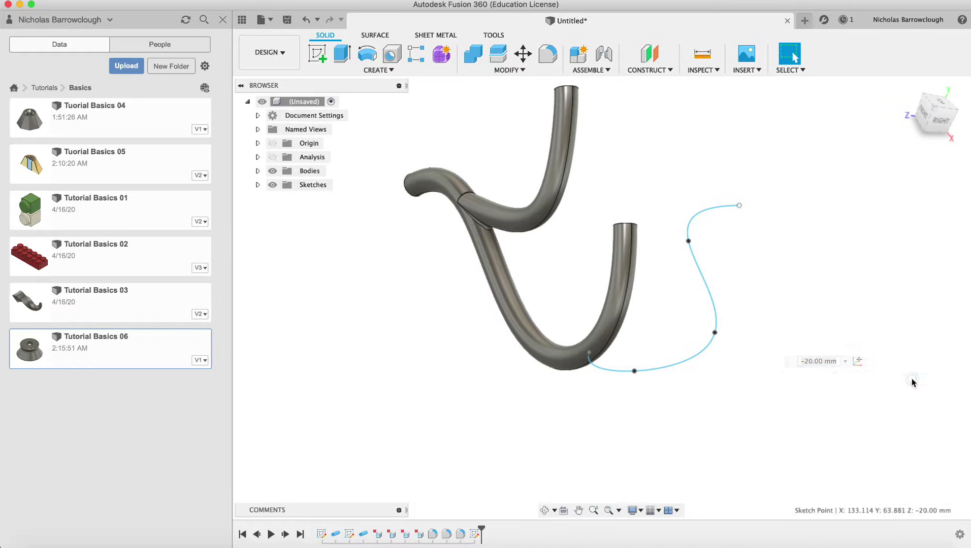
Create a hollow circular pipe along the new spline, 10 mm section size and 1 mm thickness, joined to the existing pipes.
{"action": "left_click", "coordinate": [378, 69]}
{"action": "left_click", "coordinate": [324, 291]}
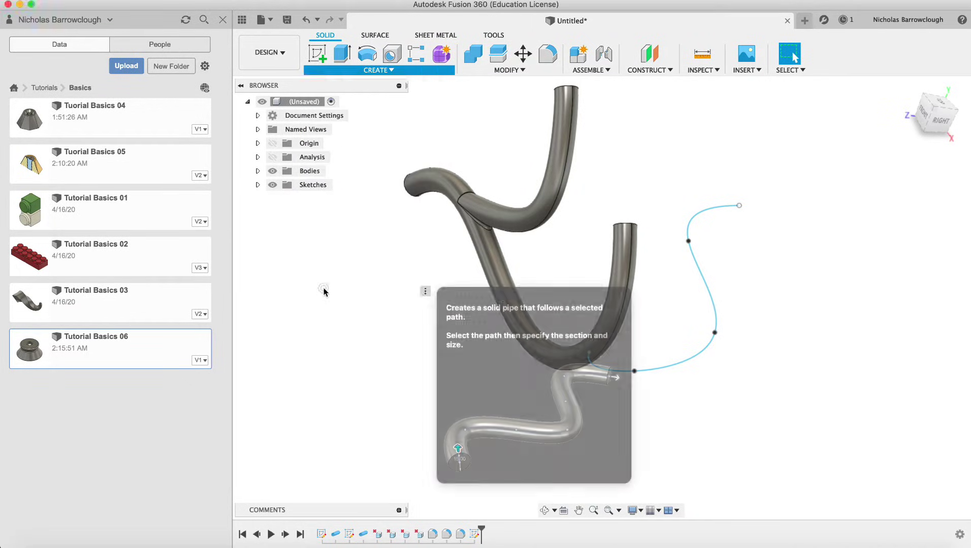
{"action": "left_click", "coordinate": [695, 220]}
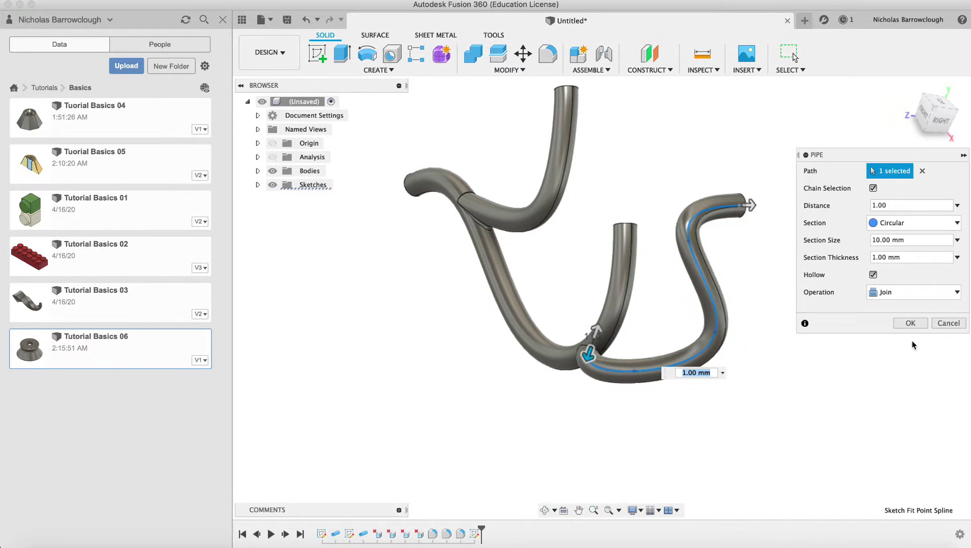
{"action": "key", "text": "Return"}
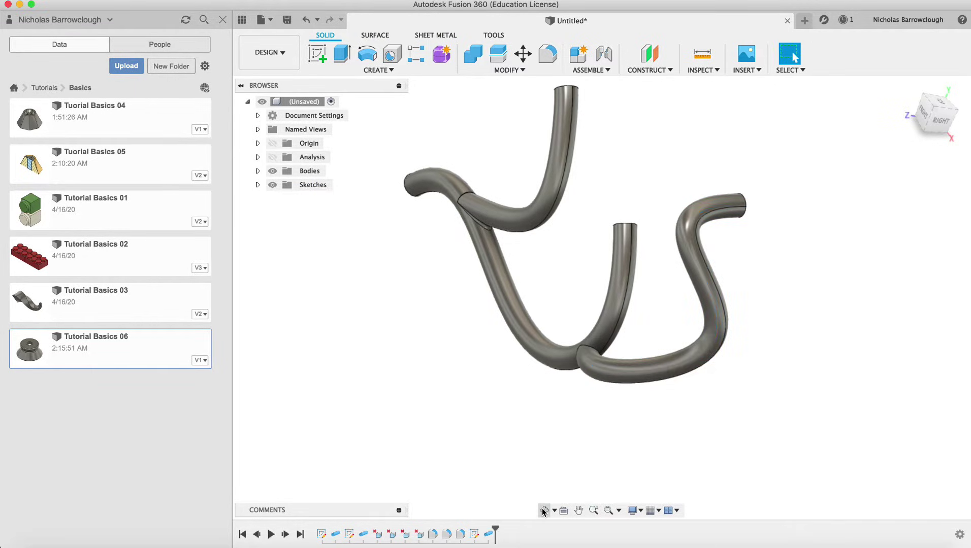
Examine the new branch pipe from several sides and its junction with the first pipe using the section analysis.
{"action": "left_click", "coordinate": [543, 510]}
{"action": "left_click_drag", "start_coordinate": [603, 281], "coordinate": [753, 135]}
{"action": "left_click_drag", "start_coordinate": [650, 326], "coordinate": [710, 128]}
{"action": "left_click_drag", "start_coordinate": [607, 269], "coordinate": [742, 214]}
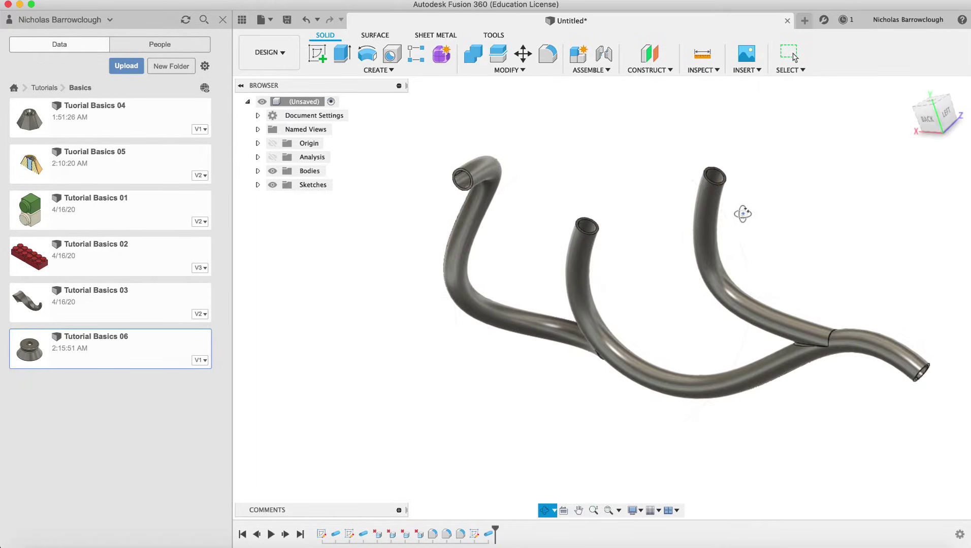
{"action": "left_click_drag", "start_coordinate": [563, 306], "coordinate": [772, 280]}
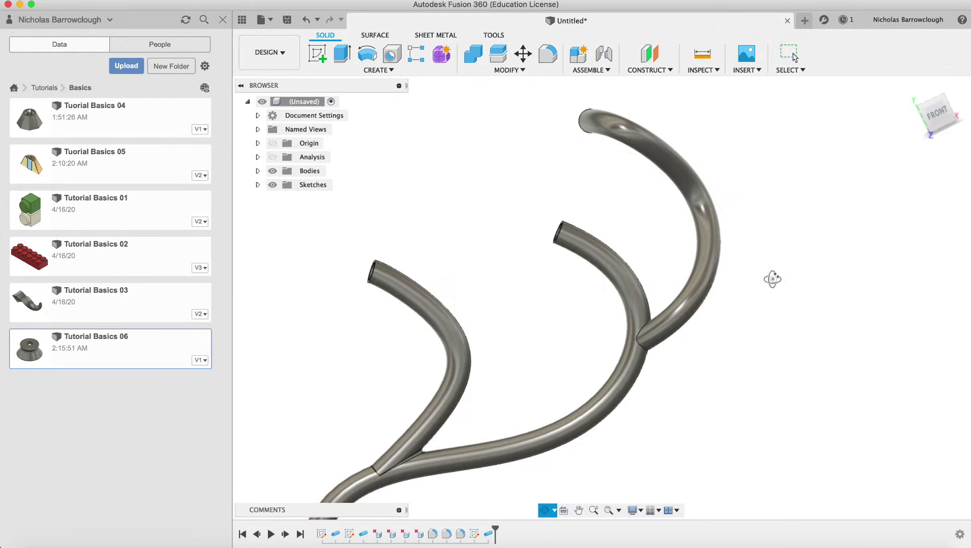
{"action": "left_click", "coordinate": [274, 158]}
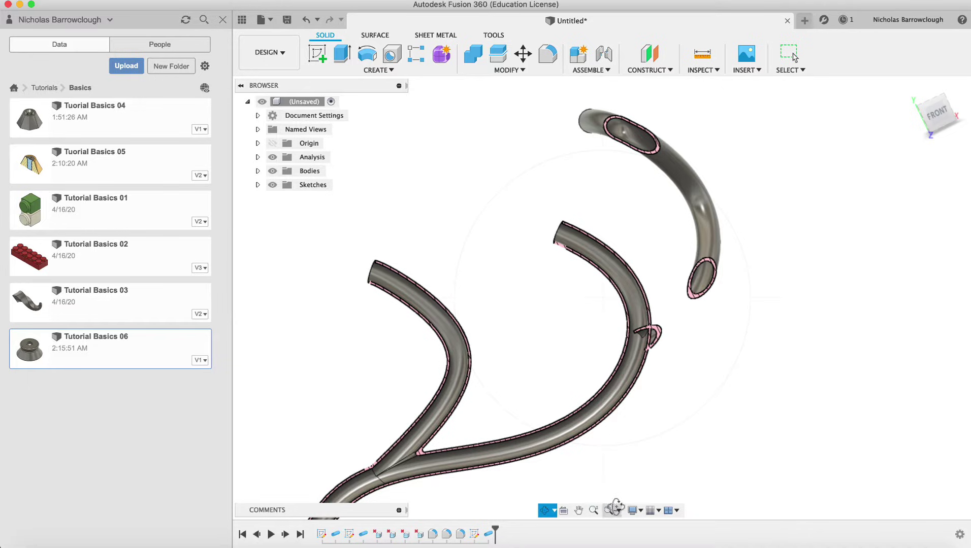
{"action": "left_click", "coordinate": [594, 510]}
{"action": "left_click_drag", "start_coordinate": [683, 351], "coordinate": [688, 403]}
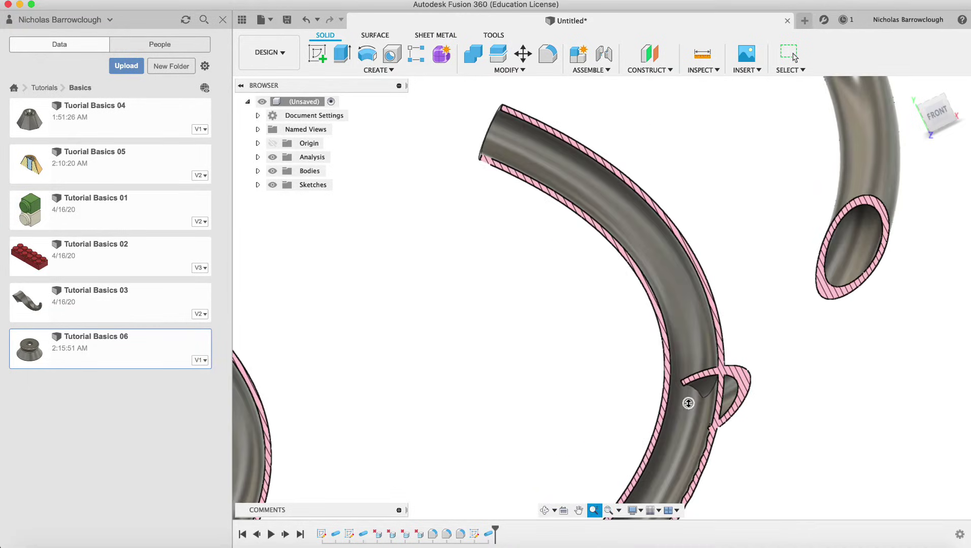
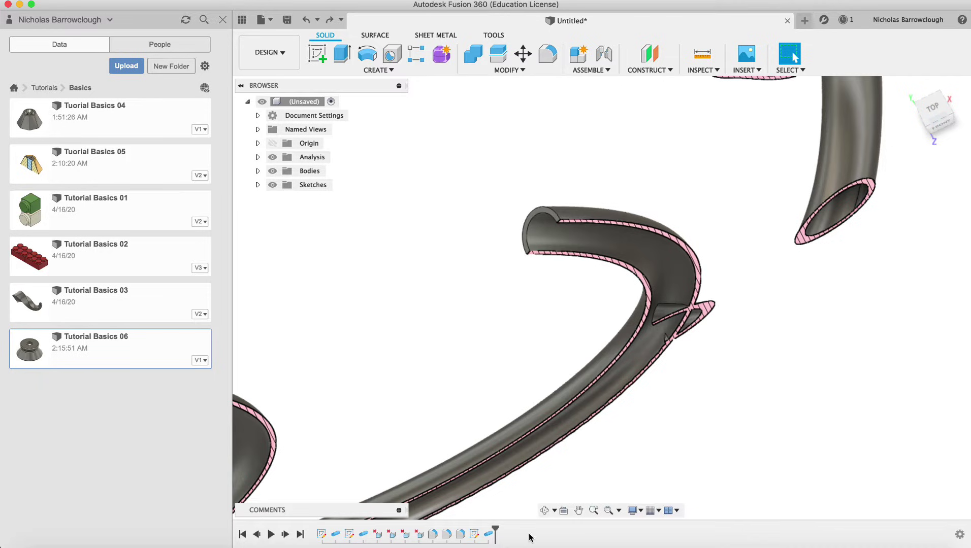
Try to delete the first pipe's wall face enclosed by the new branch pipe at the junction.
{"action": "left_click", "coordinate": [544, 511]}
{"action": "left_click_drag", "start_coordinate": [559, 355], "coordinate": [579, 288]}
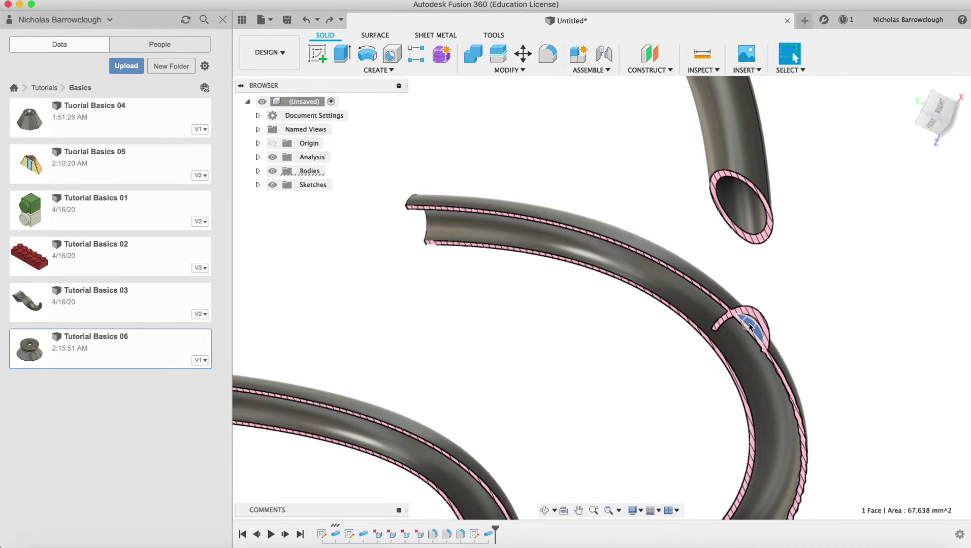
{"action": "key", "text": "Delete"}
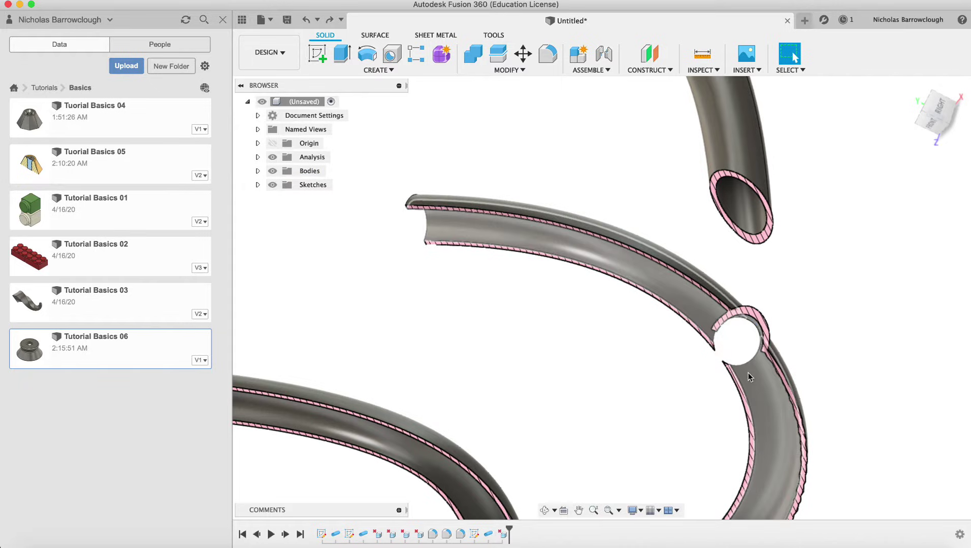
{"action": "left_click", "coordinate": [544, 511]}
{"action": "left_click_drag", "start_coordinate": [571, 409], "coordinate": [710, 307]}
{"action": "key", "text": "super+z"}
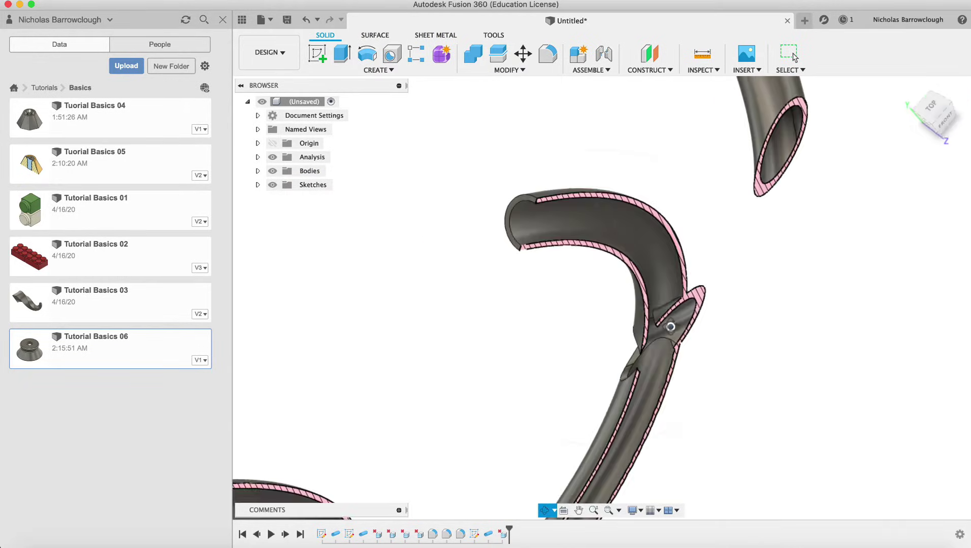
{"action": "key", "text": "super+z"}
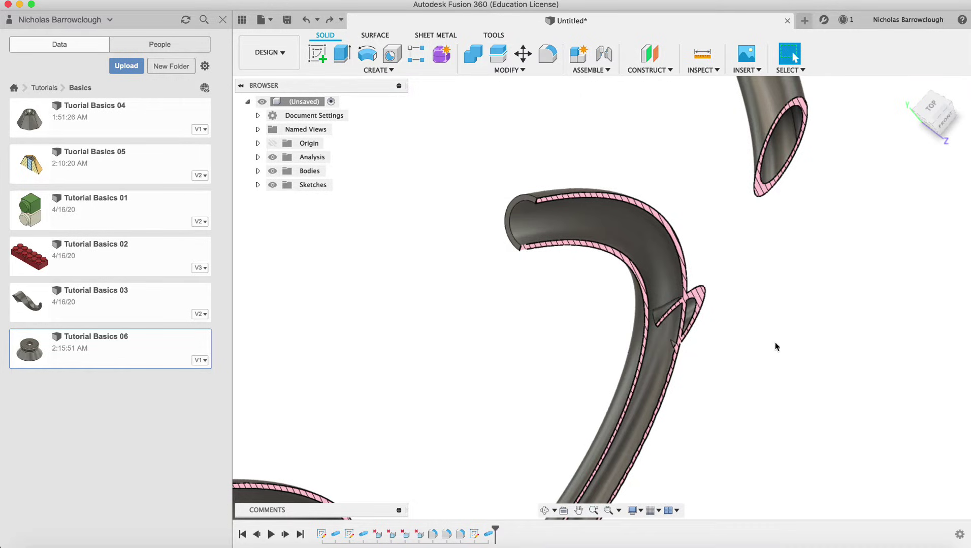
Hide the section analysis so the new branch and both other pipes show uncut.
{"action": "left_click", "coordinate": [593, 510]}
{"action": "left_click_drag", "start_coordinate": [617, 356], "coordinate": [615, 311]}
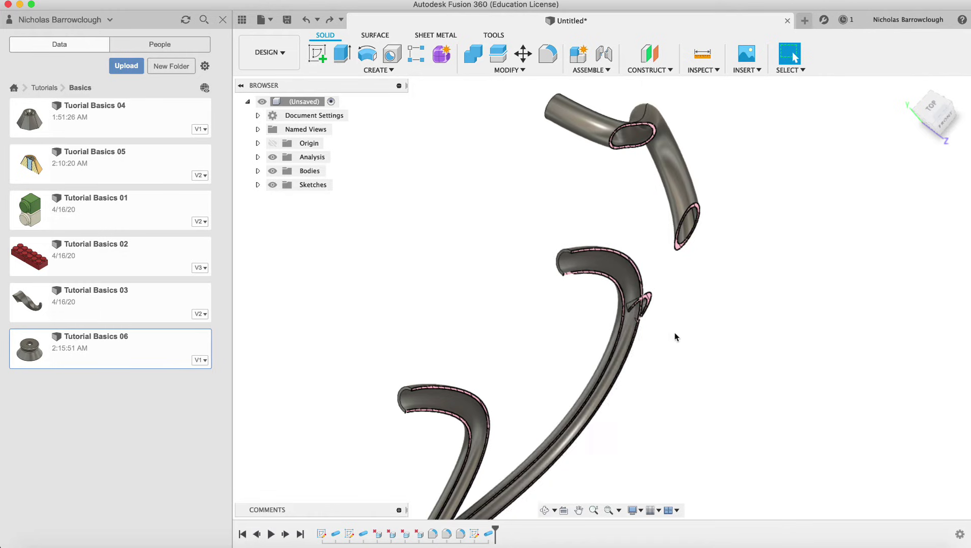
{"action": "left_click", "coordinate": [544, 510]}
{"action": "left_click_drag", "start_coordinate": [571, 392], "coordinate": [589, 315]}
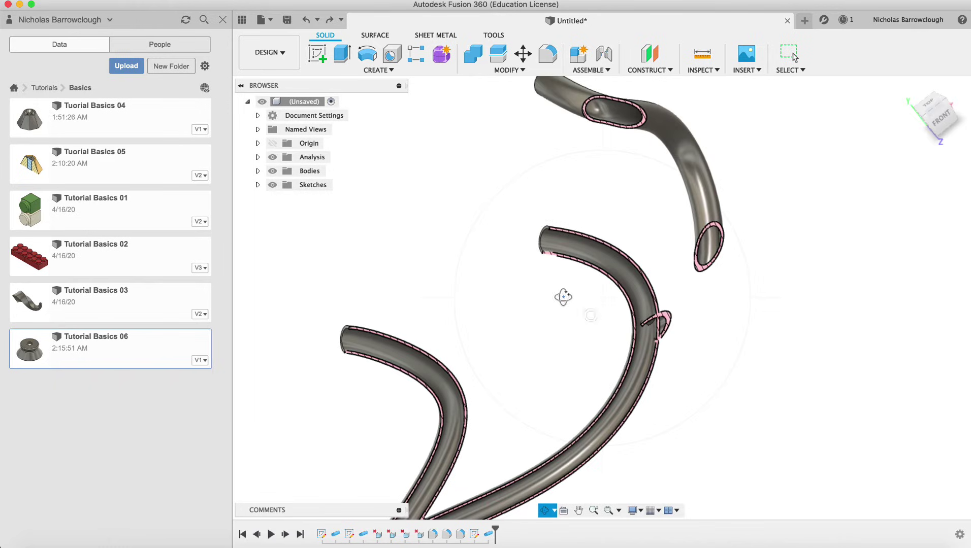
{"action": "left_click", "coordinate": [272, 158]}
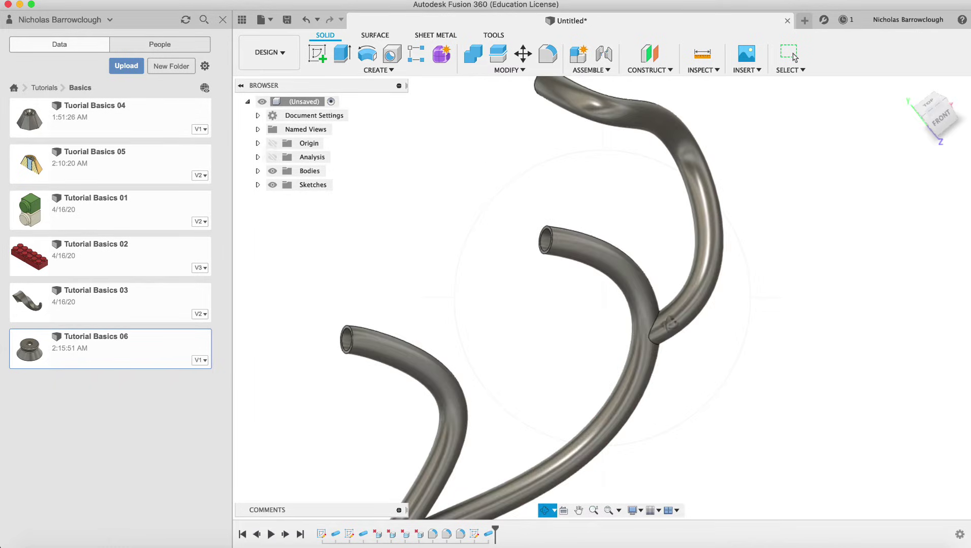
Roll the timeline back to before the newest branch pipe and delete that pipe feature.
{"action": "left_click_drag", "start_coordinate": [602, 340], "coordinate": [661, 273]}
{"action": "left_click", "coordinate": [594, 510]}
{"action": "left_click_drag", "start_coordinate": [558, 318], "coordinate": [557, 364]}
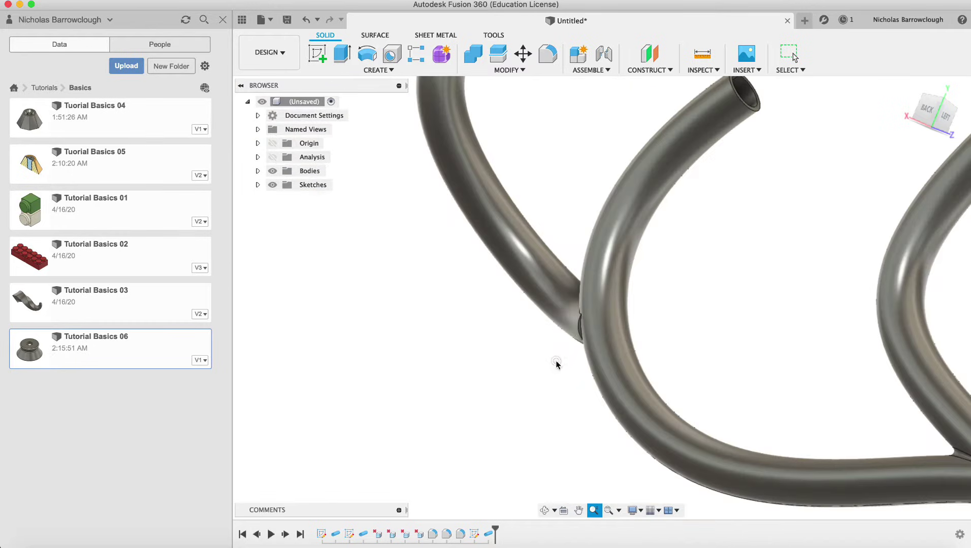
{"action": "left_click", "coordinate": [924, 112]}
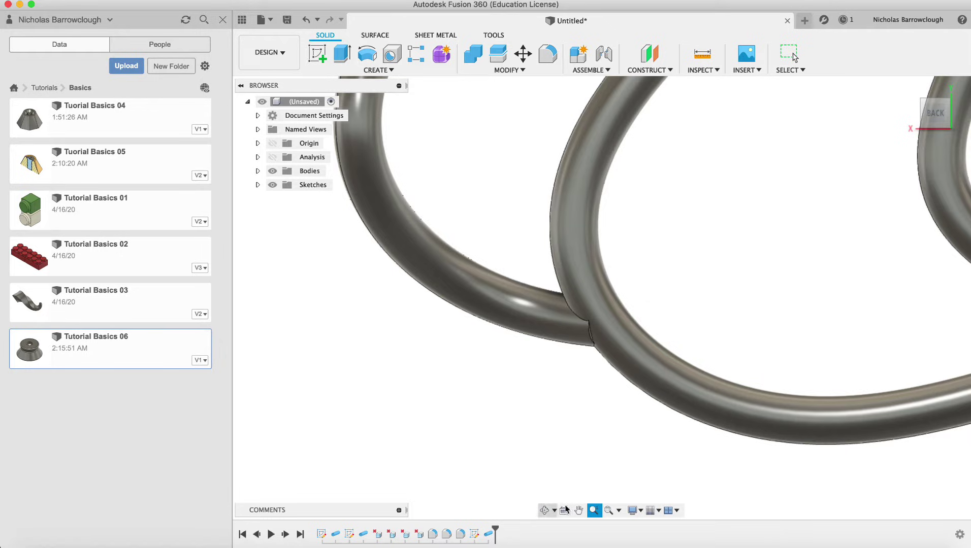
{"action": "double_click", "coordinate": [489, 534]}
{"action": "left_click_drag", "start_coordinate": [496, 528], "coordinate": [482, 531]}
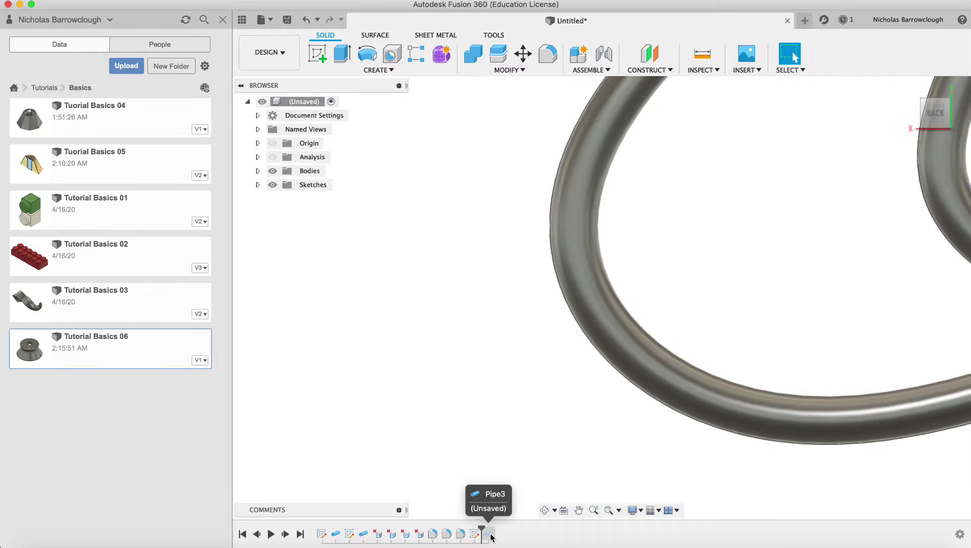
{"action": "right_click", "coordinate": [489, 534]}
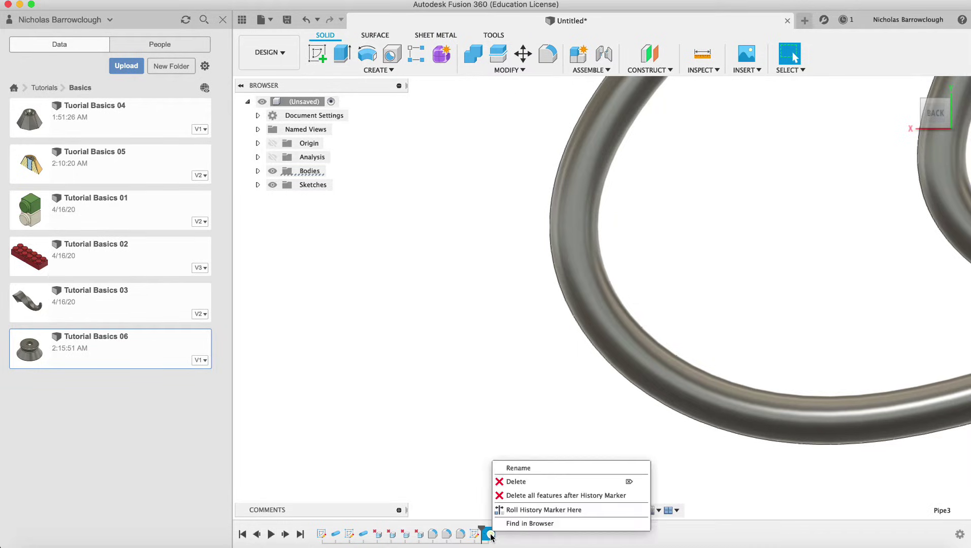
{"action": "left_click", "coordinate": [516, 482]}
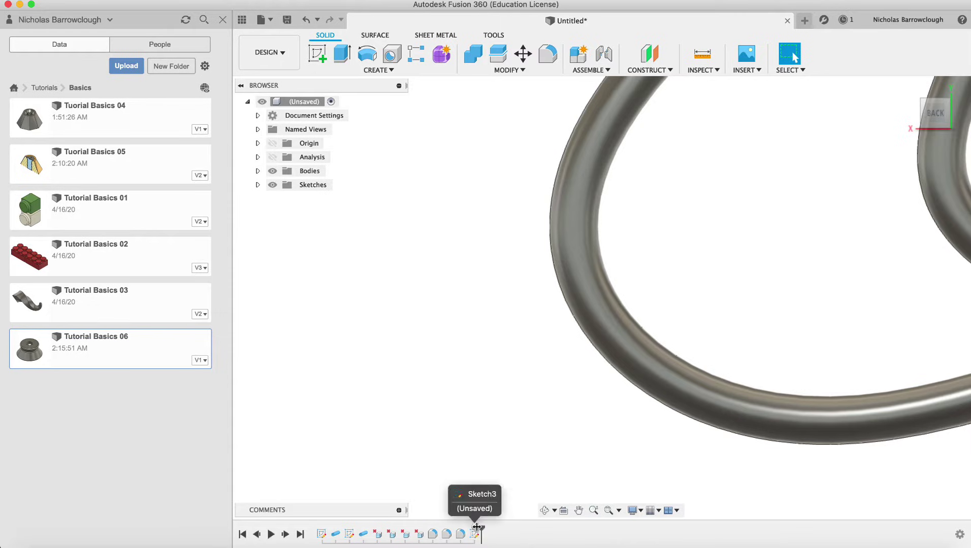
Edit the deleted branch's spline sketch and move the fit point nearest the junction end 8 mm in Y and -11 mm in Z.
{"action": "mouse_move", "coordinate": [481, 530]}
{"action": "left_mouse_down"}
{"action": "mouse_move", "coordinate": [468, 530]}
{"action": "mouse_move", "coordinate": [477, 530]}
{"action": "left_mouse_up"}
{"action": "right_click", "coordinate": [476, 535]}
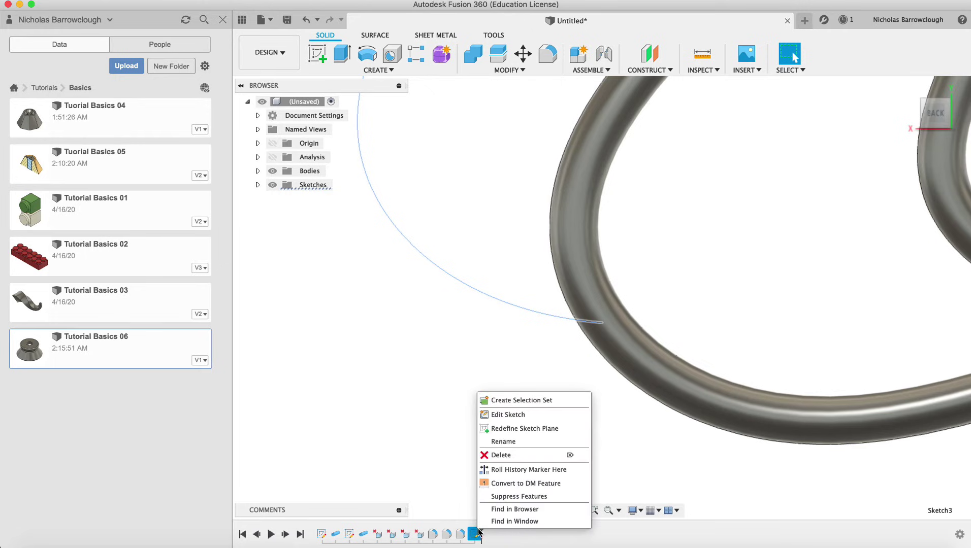
{"action": "left_click", "coordinate": [507, 414]}
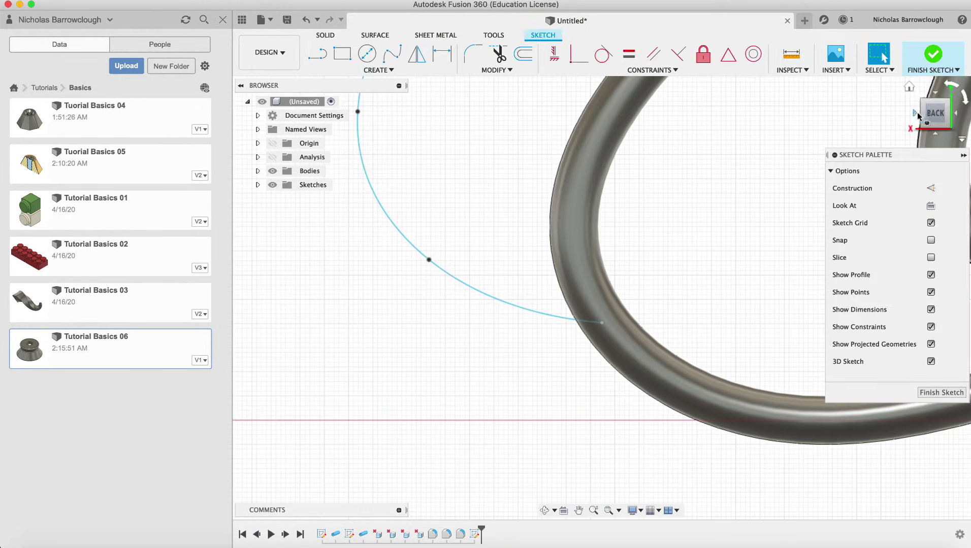
{"action": "left_click", "coordinate": [913, 115]}
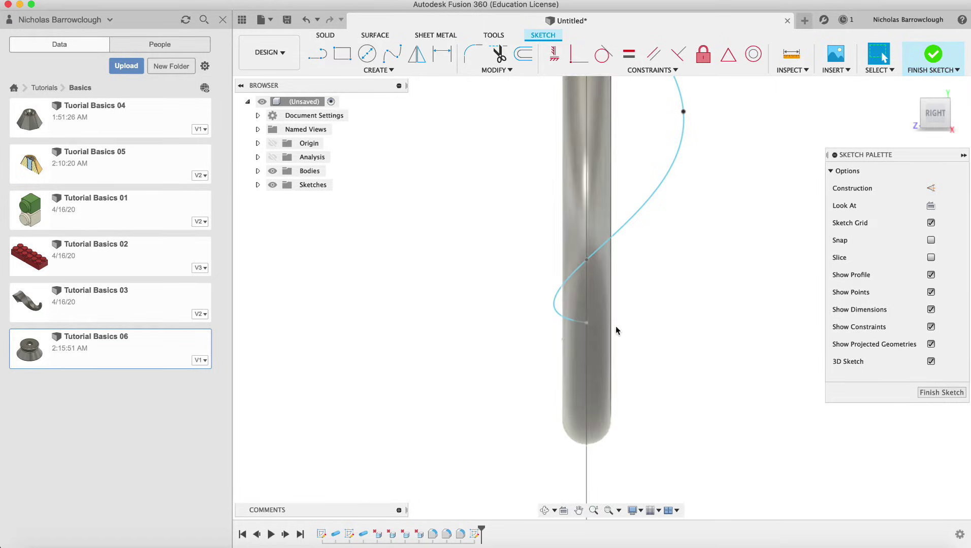
{"action": "left_click", "coordinate": [589, 258]}
{"action": "left_click", "coordinate": [587, 261]}
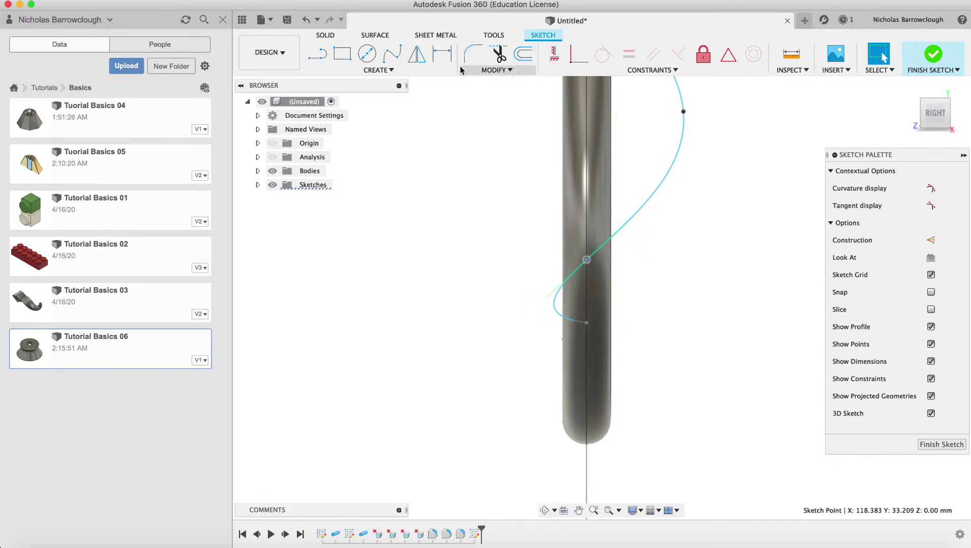
{"action": "left_click", "coordinate": [496, 70]}
{"action": "left_click", "coordinate": [491, 156]}
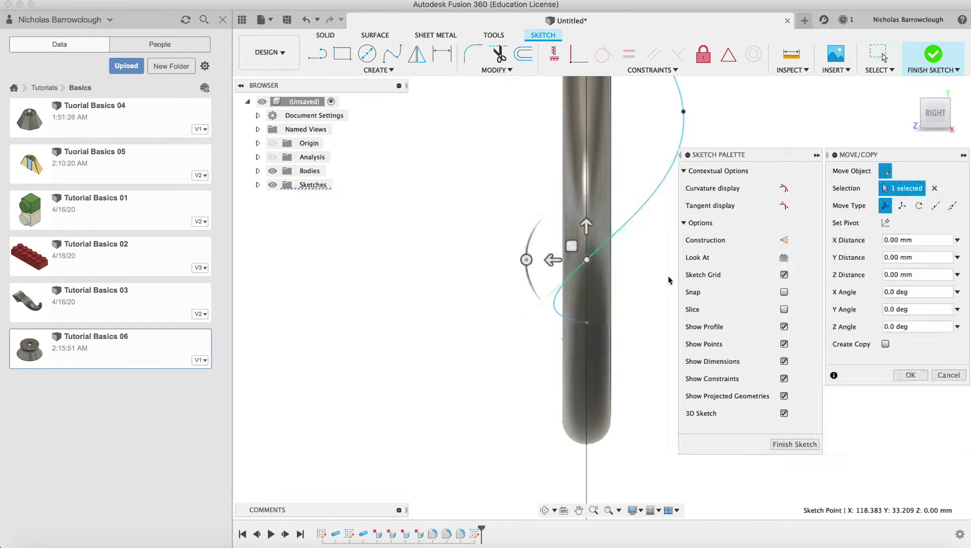
{"action": "left_click_drag", "start_coordinate": [550, 263], "coordinate": [629, 189]}
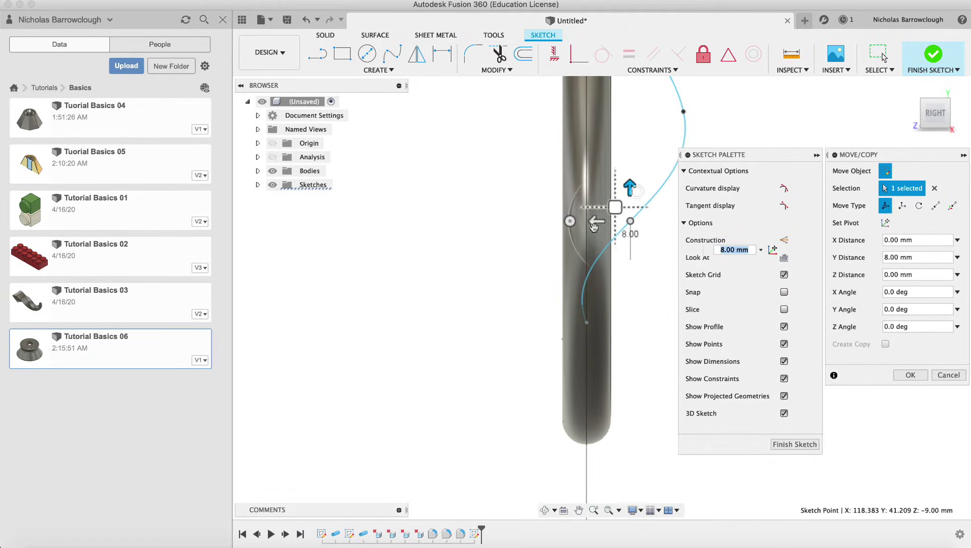
{"action": "left_click_drag", "start_coordinate": [595, 221], "coordinate": [606, 224]}
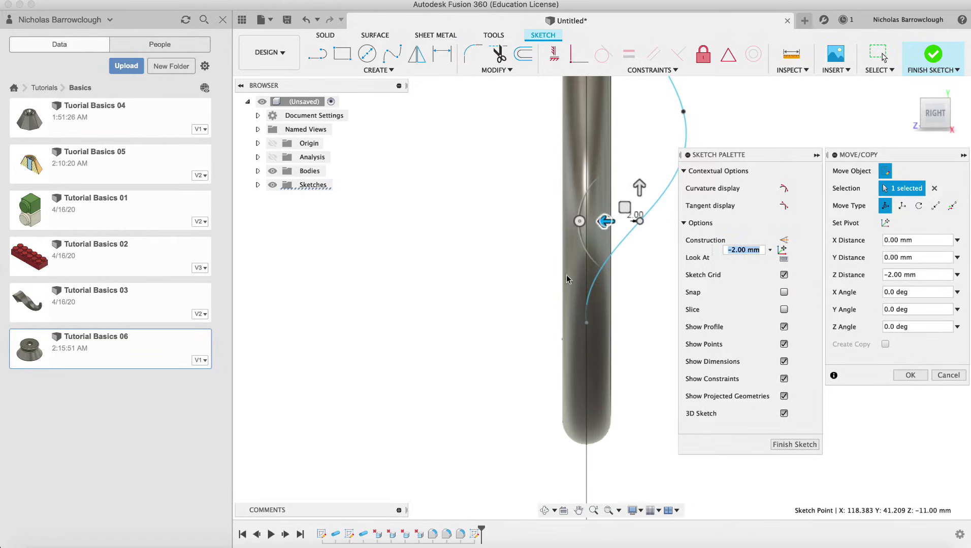
Move the spline's end point inside the first pipe 2 mm in X and finish the sketch.
{"action": "left_click", "coordinate": [545, 508]}
{"action": "left_click_drag", "start_coordinate": [553, 325], "coordinate": [588, 320]}
{"action": "key", "text": "Escape"}
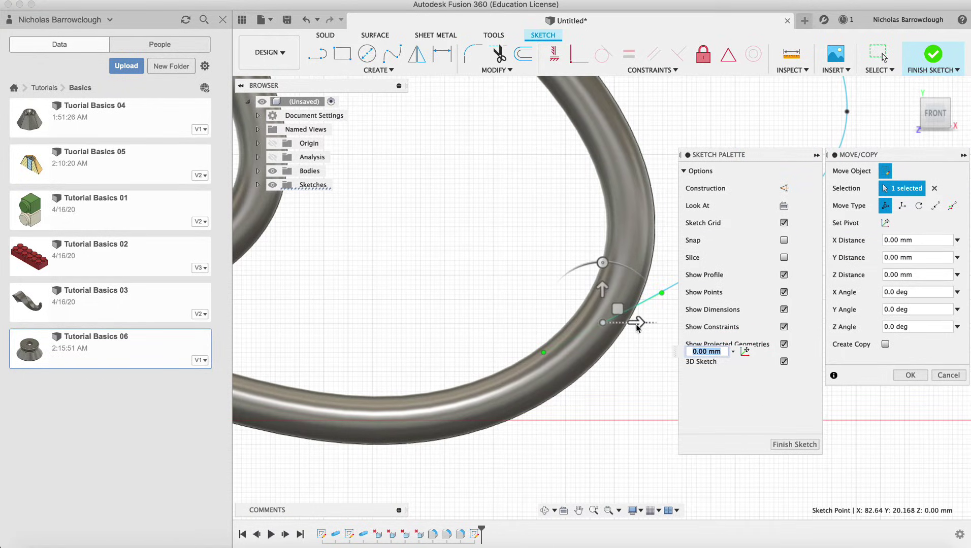
{"action": "left_click_drag", "start_coordinate": [638, 328], "coordinate": [648, 324]}
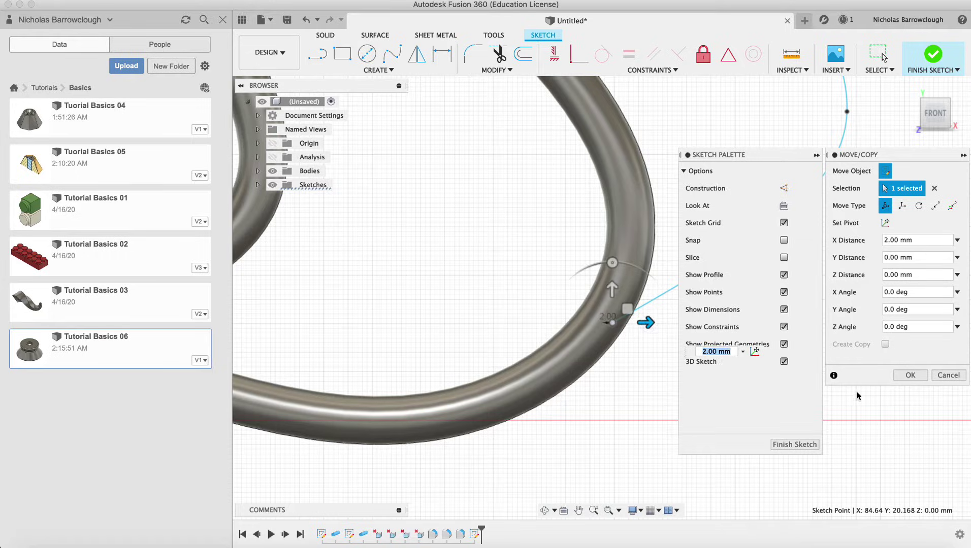
{"action": "left_click", "coordinate": [794, 444]}
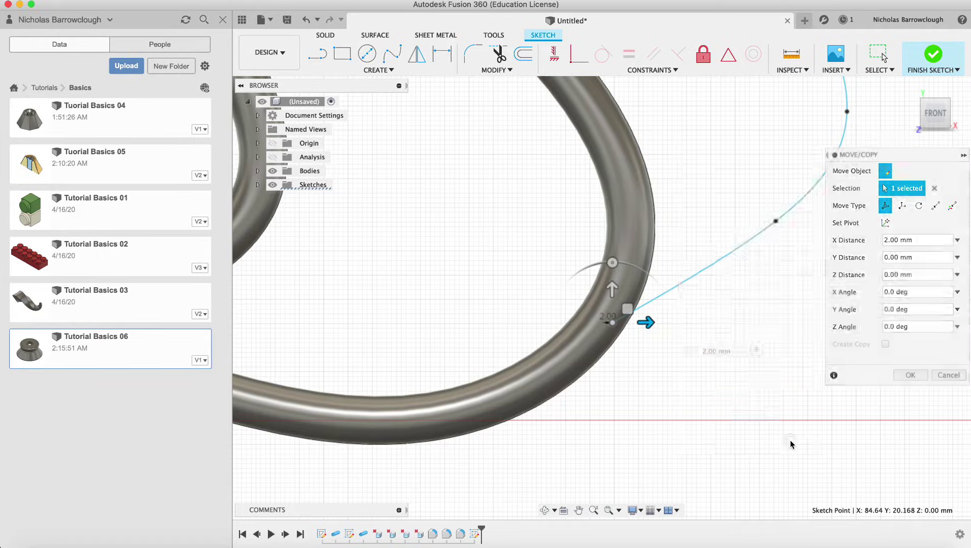
Make the branch's spline sketch, Sketch3, visible again.
{"action": "left_click", "coordinate": [257, 187]}
{"action": "left_click", "coordinate": [257, 185]}
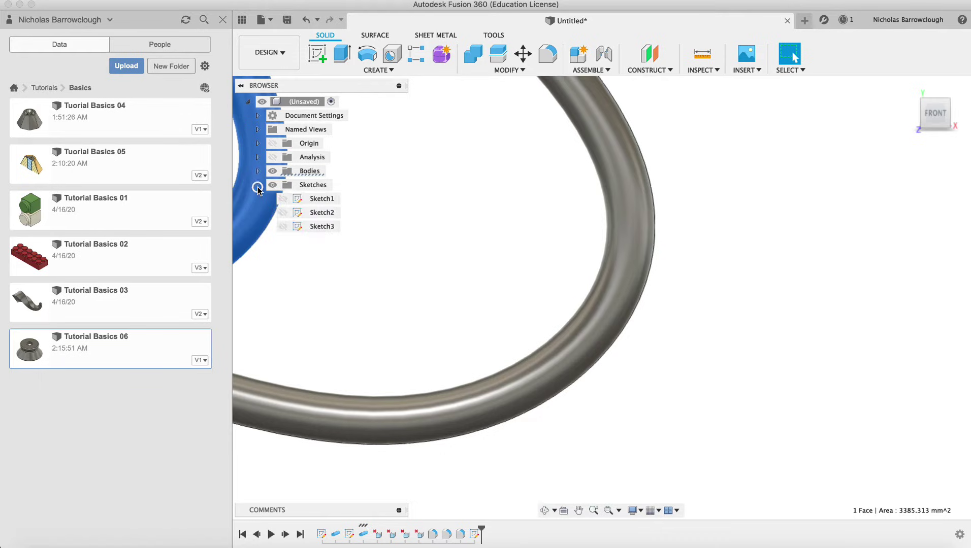
{"action": "left_click", "coordinate": [283, 227]}
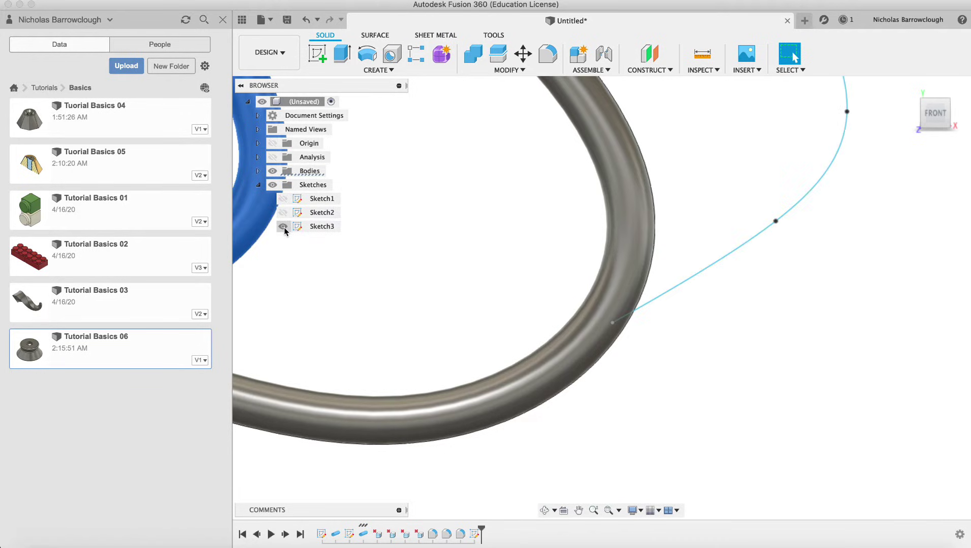
{"action": "left_click", "coordinate": [390, 70]}
{"action": "left_click", "coordinate": [355, 291]}
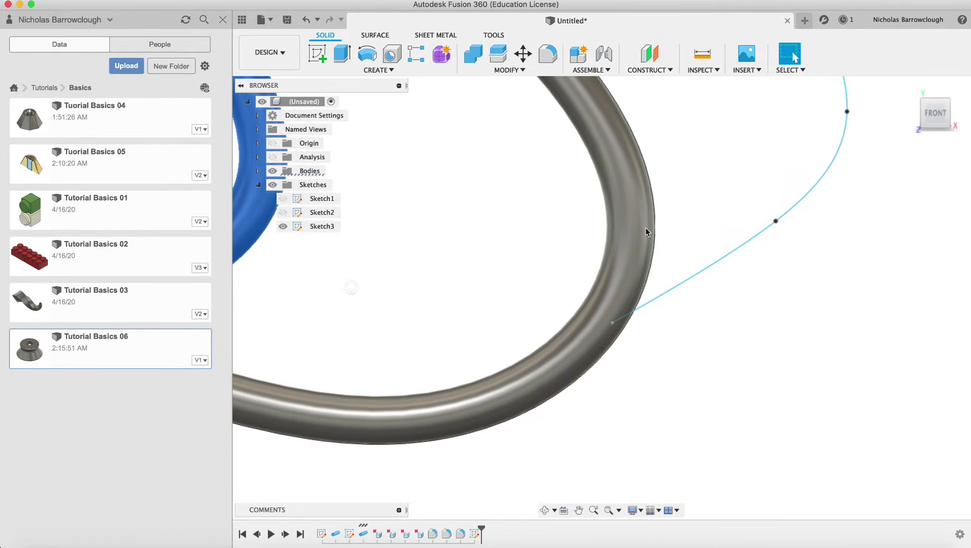
{"action": "left_click", "coordinate": [684, 283]}
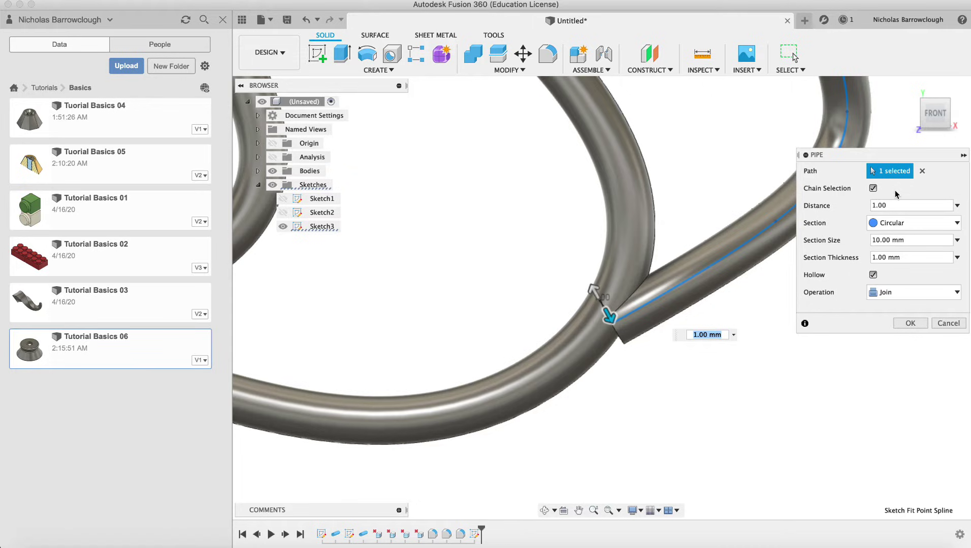
{"action": "left_click", "coordinate": [544, 510]}
{"action": "left_click_drag", "start_coordinate": [619, 396], "coordinate": [652, 363]}
{"action": "left_click", "coordinate": [934, 123]}
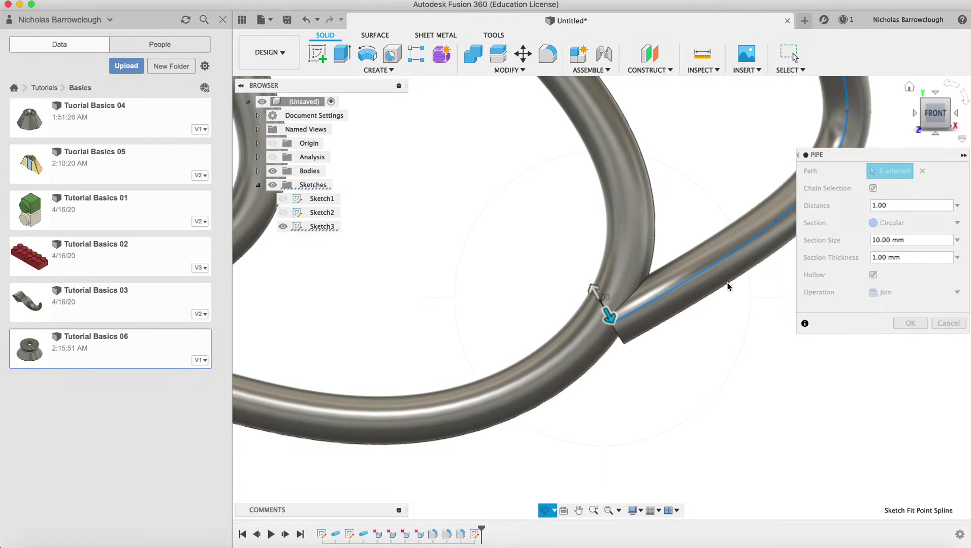
{"action": "key", "text": "Escape"}
{"action": "key", "text": "Escape"}
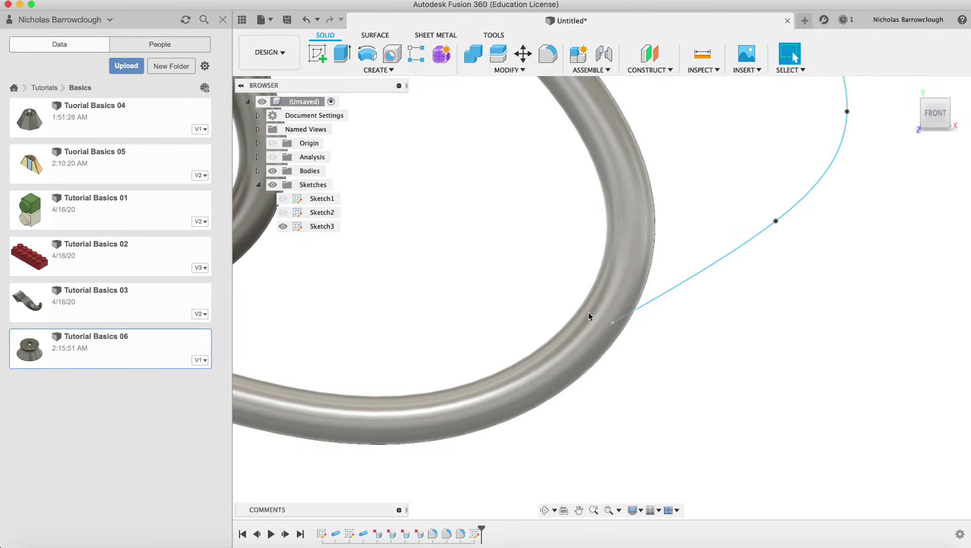
Move the spline's end point inside the first pipe 5 mm up in Y.
{"action": "left_click", "coordinate": [679, 284]}
{"action": "left_click", "coordinate": [613, 324]}
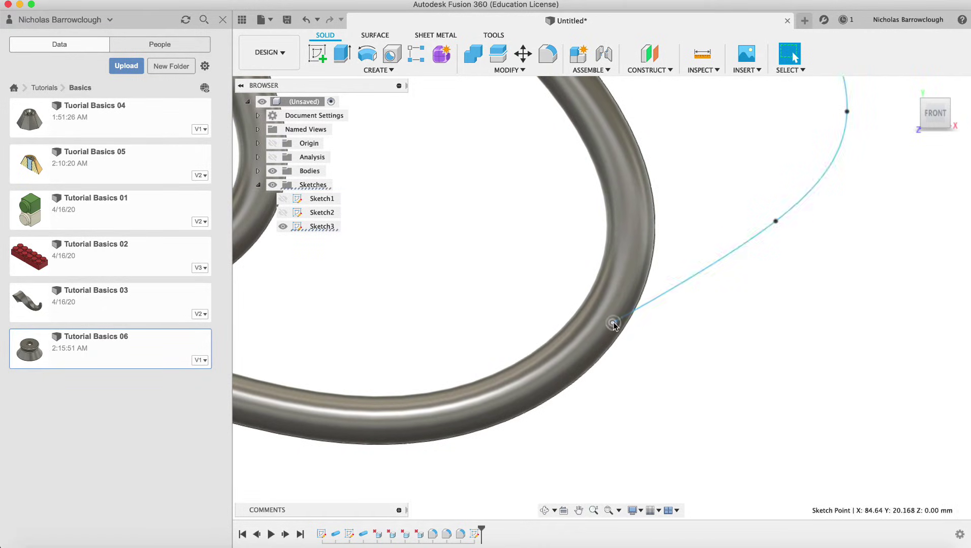
{"action": "left_click", "coordinate": [523, 54]}
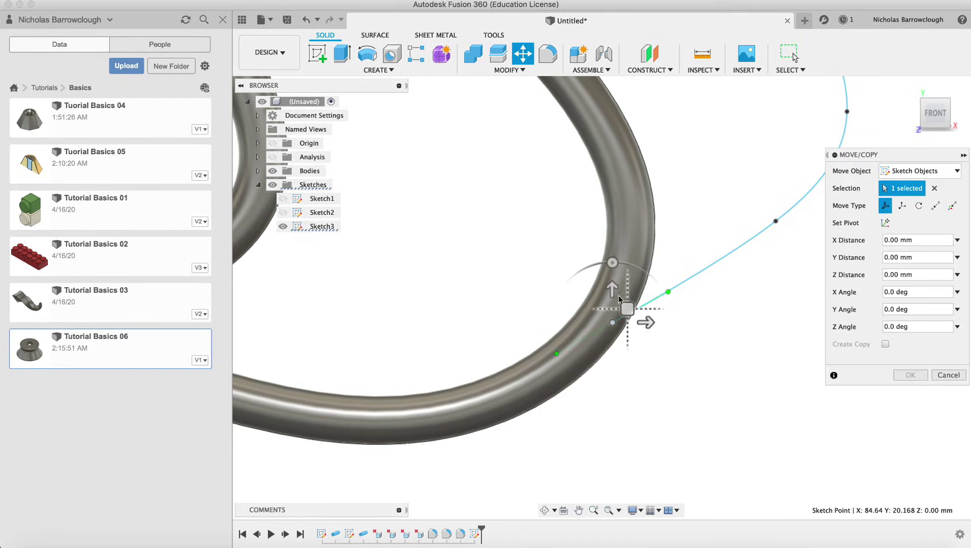
{"action": "left_click_drag", "start_coordinate": [612, 289], "coordinate": [612, 265]}
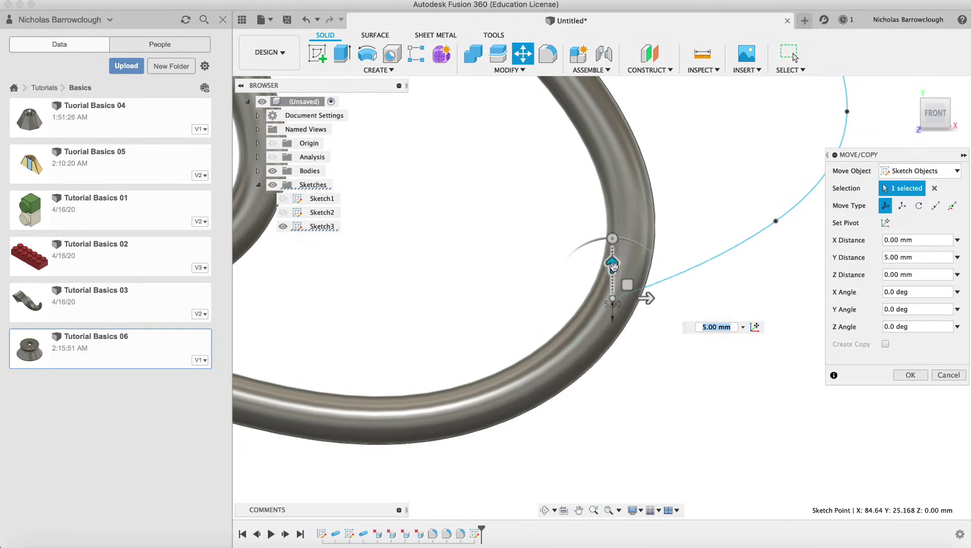
{"action": "left_click", "coordinate": [910, 375]}
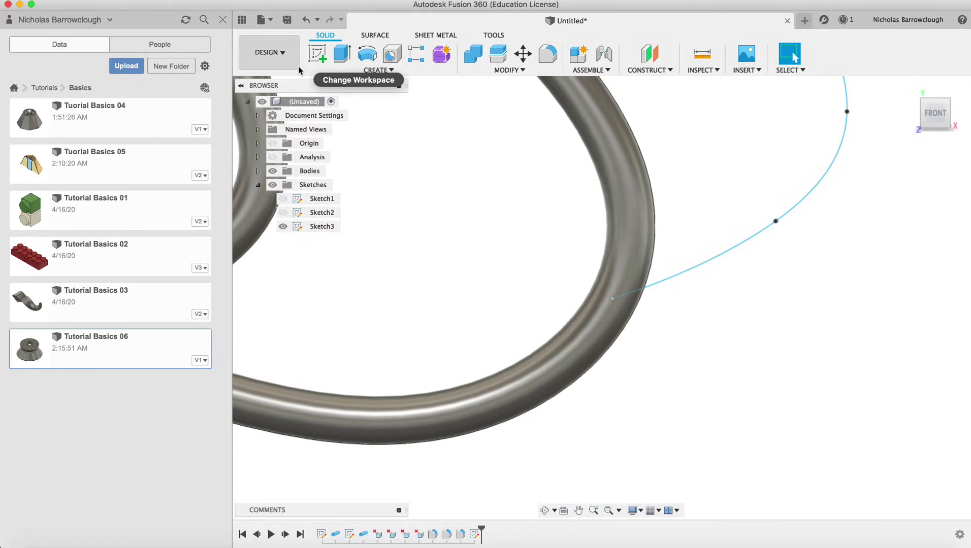
{"action": "left_click", "coordinate": [355, 71]}
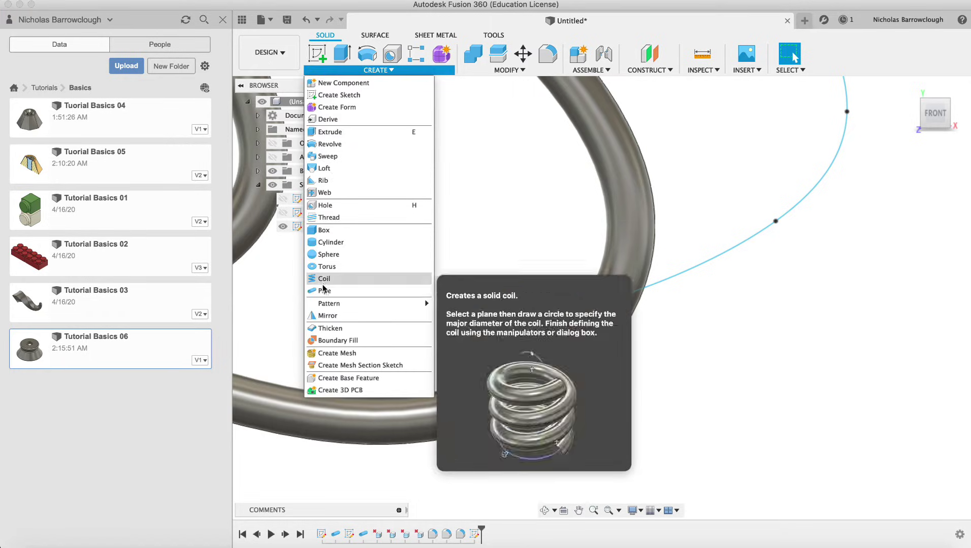
{"action": "left_click", "coordinate": [324, 291]}
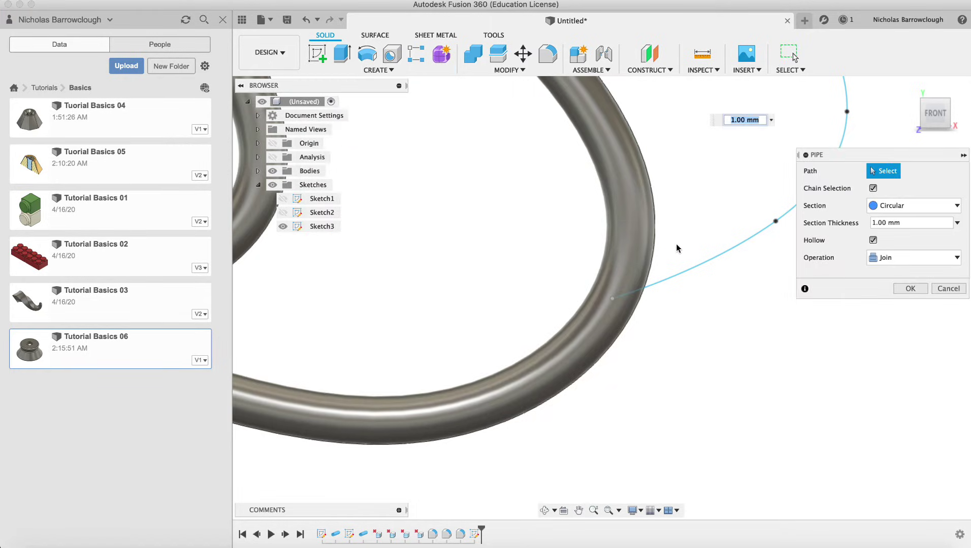
{"action": "left_click", "coordinate": [683, 275]}
{"action": "left_click", "coordinate": [544, 510]}
{"action": "left_click_drag", "start_coordinate": [599, 386], "coordinate": [492, 336]}
{"action": "left_click", "coordinate": [593, 510]}
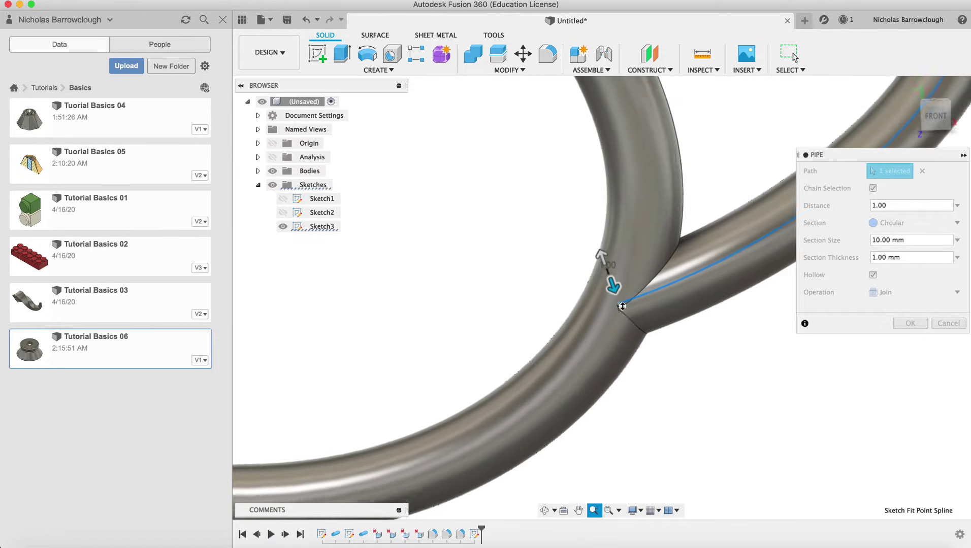
{"action": "scroll", "coordinate": [620, 305], "scroll_direction": "up", "scroll_amount": 1}
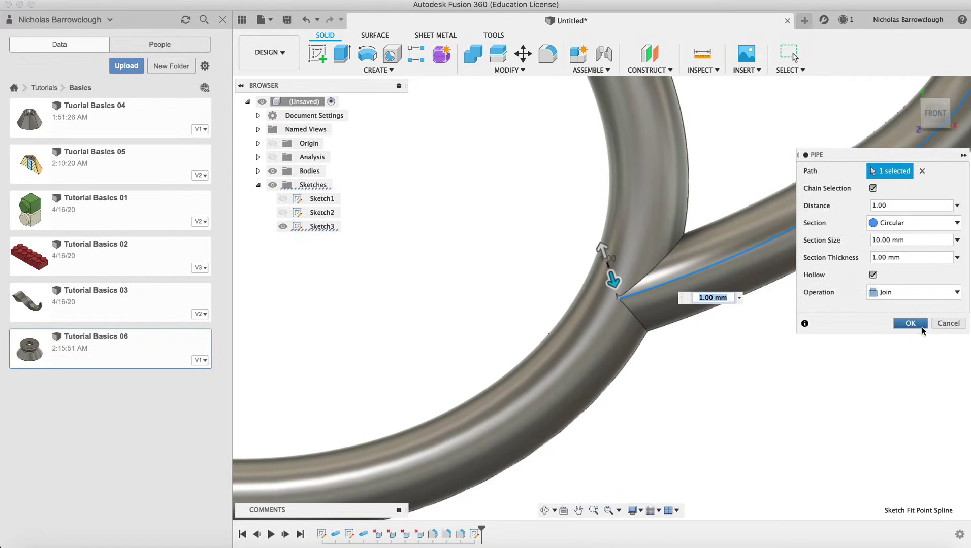
{"action": "left_click", "coordinate": [948, 323]}
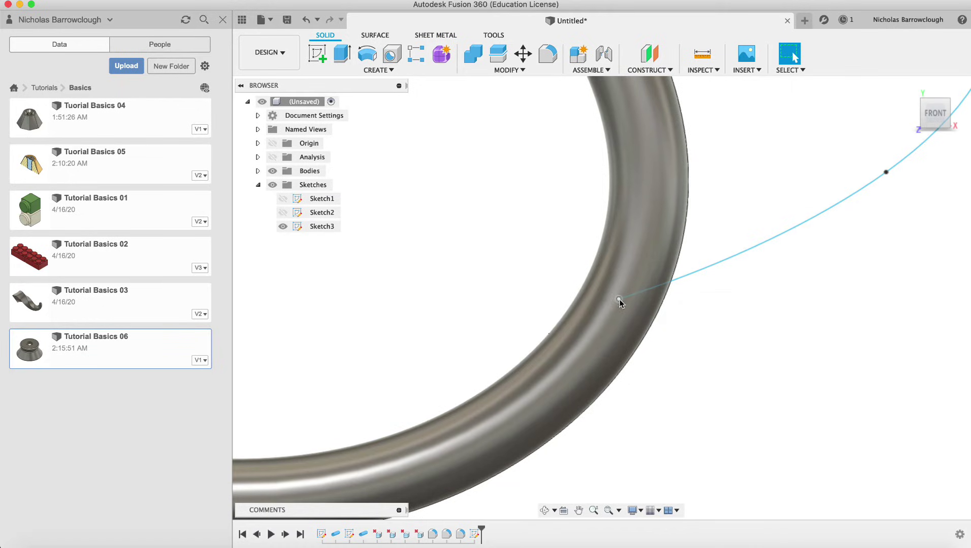
Shift the spline's end point inside the first pipe 1 mm in X.
{"action": "left_click", "coordinate": [619, 299]}
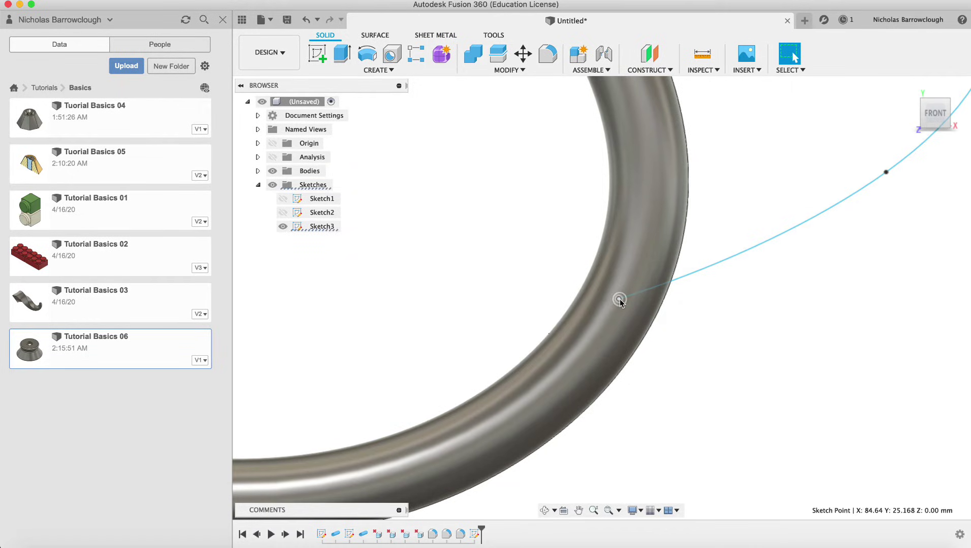
{"action": "left_click", "coordinate": [522, 54]}
{"action": "left_click_drag", "start_coordinate": [657, 302], "coordinate": [661, 299]}
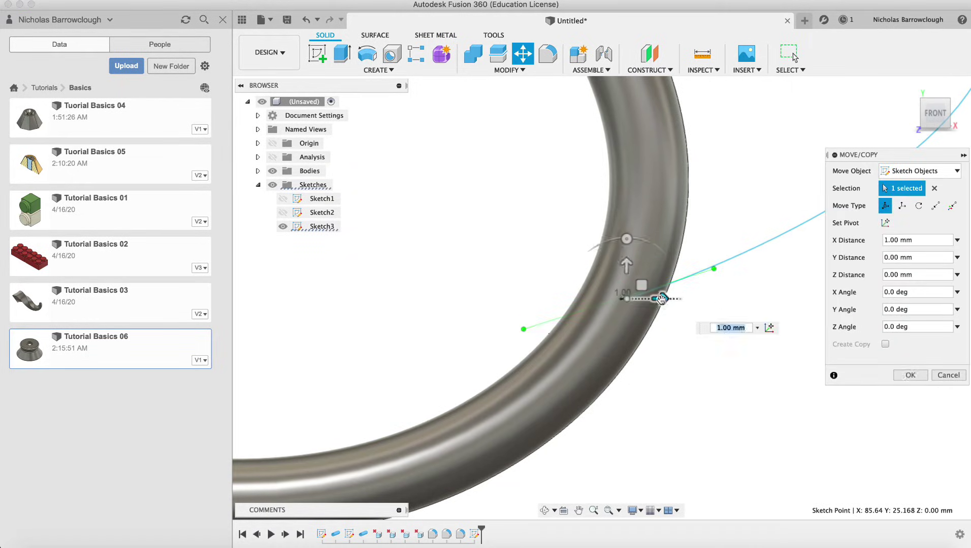
{"action": "left_click", "coordinate": [923, 378]}
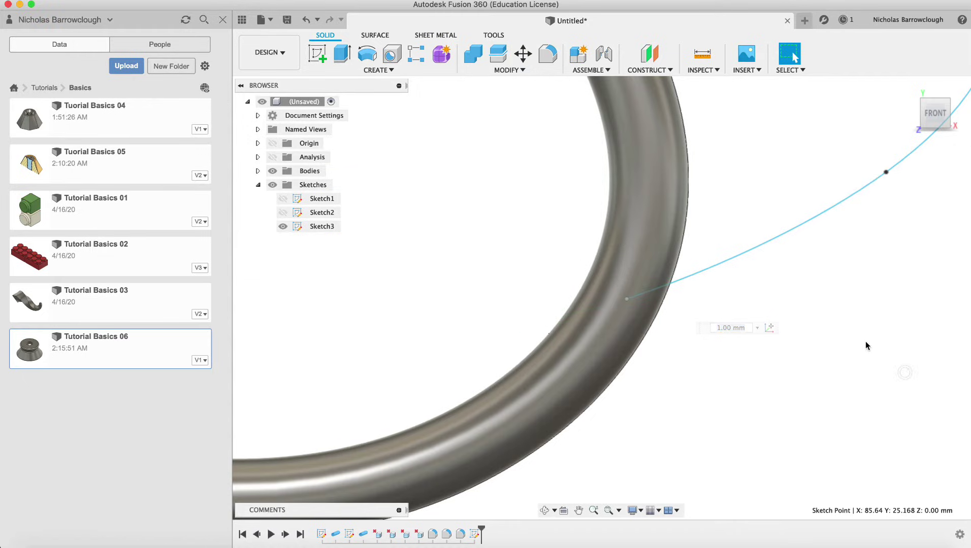
Create a hollow circular pipe along the second branch's spline, 10 mm section size and 1 mm thick, joined to the existing pipe.
{"action": "left_click", "coordinate": [354, 71]}
{"action": "left_click", "coordinate": [333, 289]}
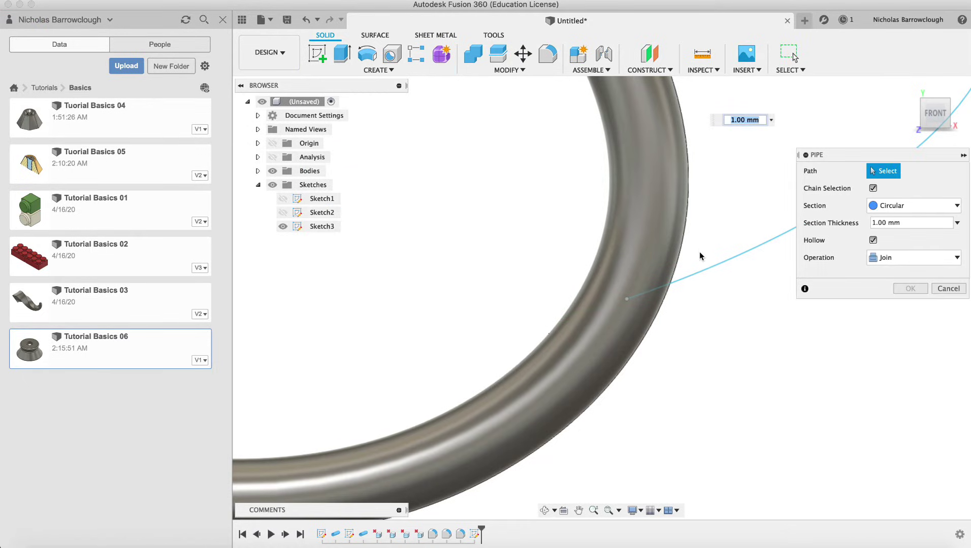
{"action": "left_click", "coordinate": [707, 272]}
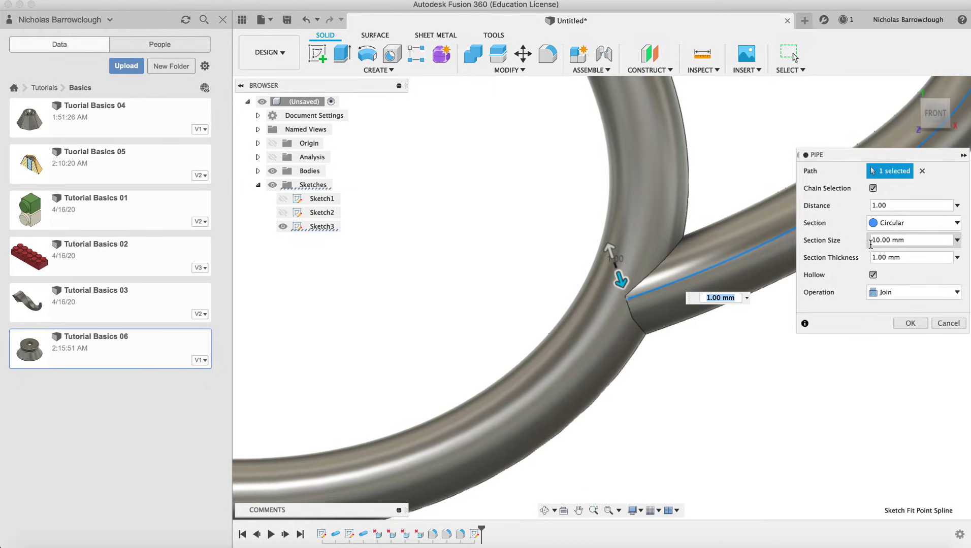
{"action": "left_click", "coordinate": [909, 324]}
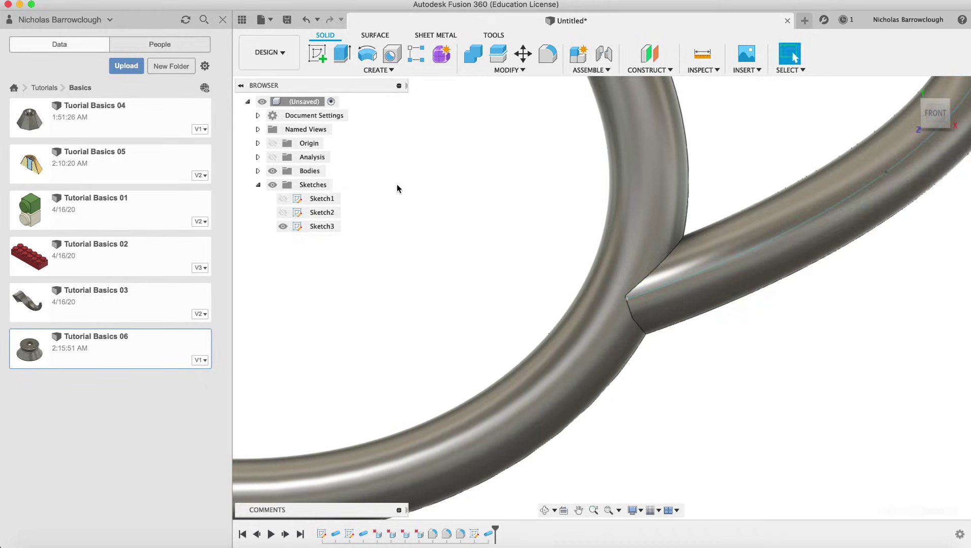
Show the section analysis and delete the face of the branch wall protruding inside the first pipe.
{"action": "left_click", "coordinate": [274, 158]}
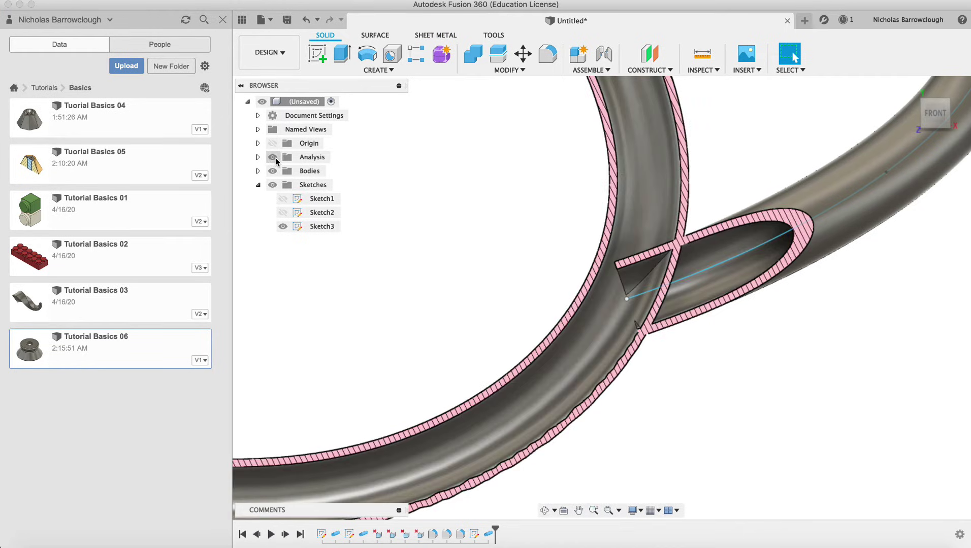
{"action": "left_click", "coordinate": [543, 511]}
{"action": "left_click_drag", "start_coordinate": [599, 386], "coordinate": [645, 336]}
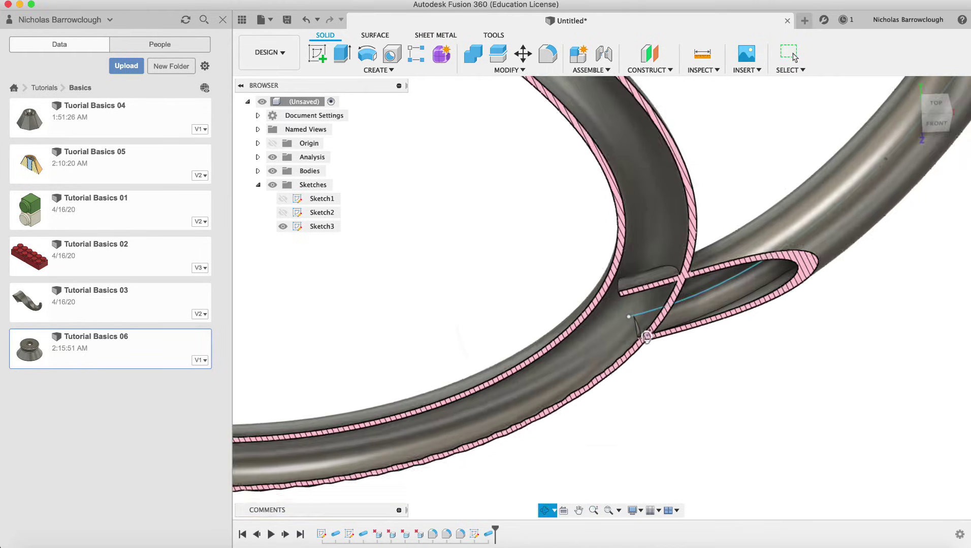
{"action": "key", "text": "Escape"}
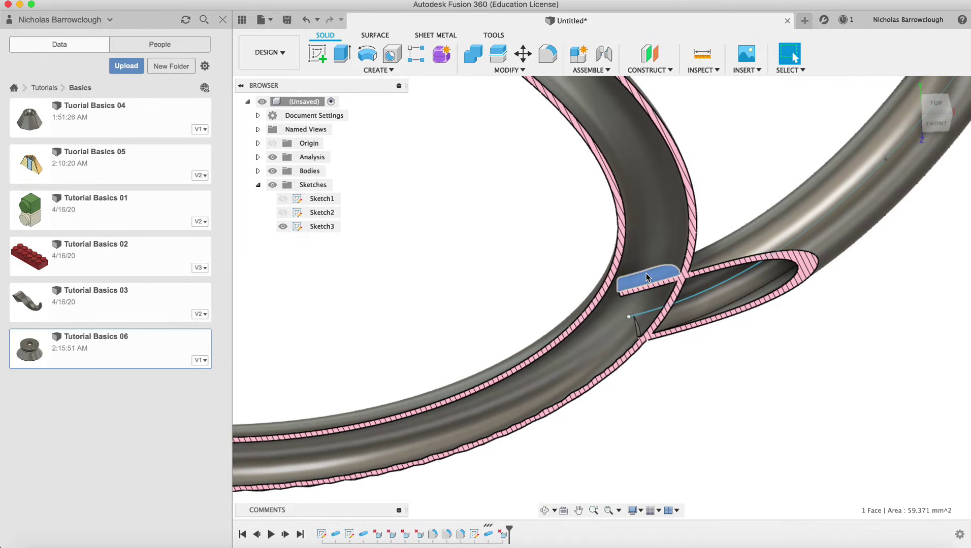
Try to delete the wall face closing off the branch at the junction, and undo the deletion.
{"action": "left_click", "coordinate": [546, 510]}
{"action": "left_click_drag", "start_coordinate": [711, 290], "coordinate": [659, 266]}
{"action": "key", "text": "Escape"}
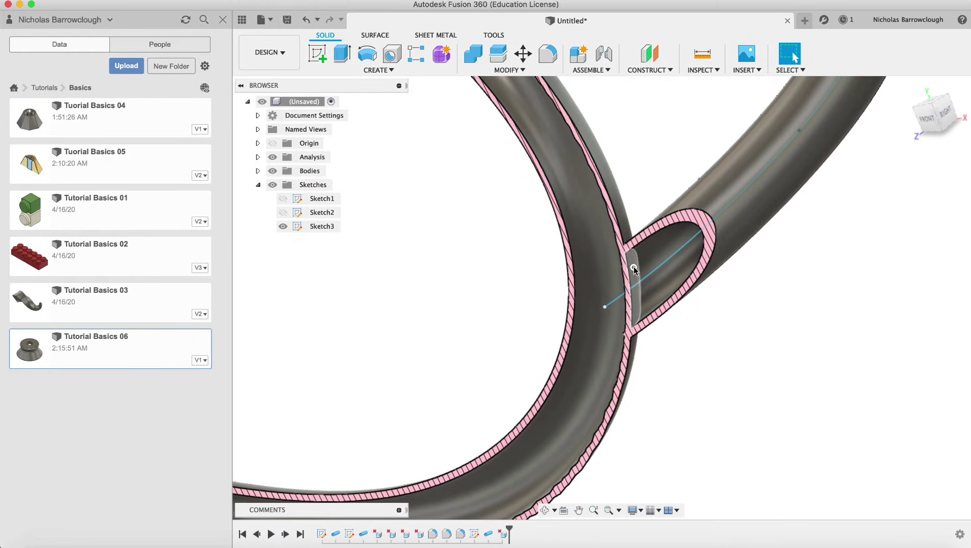
{"action": "key", "text": "Delete"}
{"action": "key", "text": "super+z"}
Delete the small leftover face inside the first pipe at the lower end of the branch junction.
{"action": "left_click", "coordinate": [543, 510]}
{"action": "left_click_drag", "start_coordinate": [660, 305], "coordinate": [750, 243]}
{"action": "left_click", "coordinate": [593, 510]}
{"action": "left_click_drag", "start_coordinate": [633, 331], "coordinate": [714, 434]}
{"action": "key", "text": "Escape"}
{"action": "left_click", "coordinate": [708, 388]}
{"action": "key", "text": "Delete"}
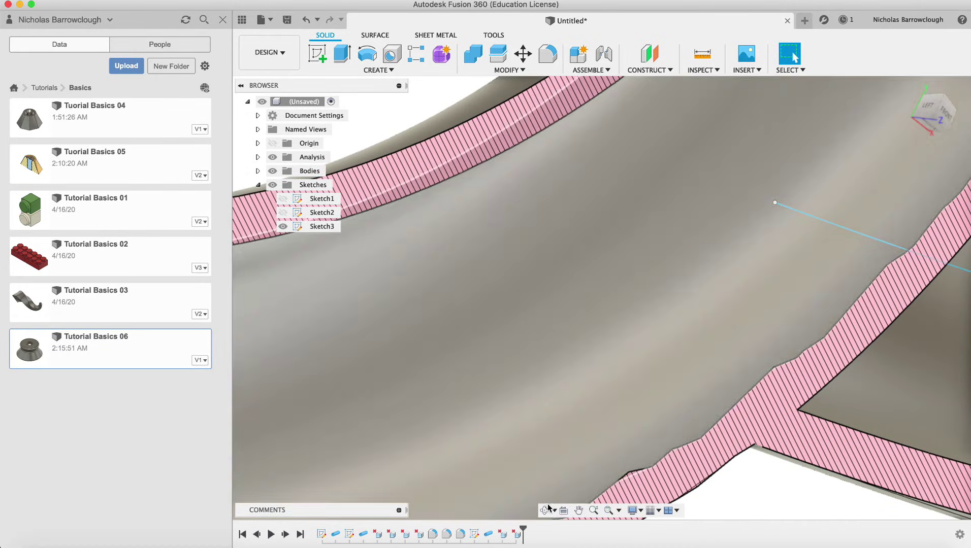
Examine the junction between the second branch and the first pipe closely from the left, back and bottom views.
{"action": "left_click", "coordinate": [545, 510]}
{"action": "mouse_move", "coordinate": [655, 426]}
{"action": "left_mouse_down"}
{"action": "mouse_move", "coordinate": [672, 405]}
{"action": "mouse_move", "coordinate": [718, 413]}
{"action": "mouse_move", "coordinate": [744, 405]}
{"action": "mouse_move", "coordinate": [711, 374]}
{"action": "left_mouse_up"}
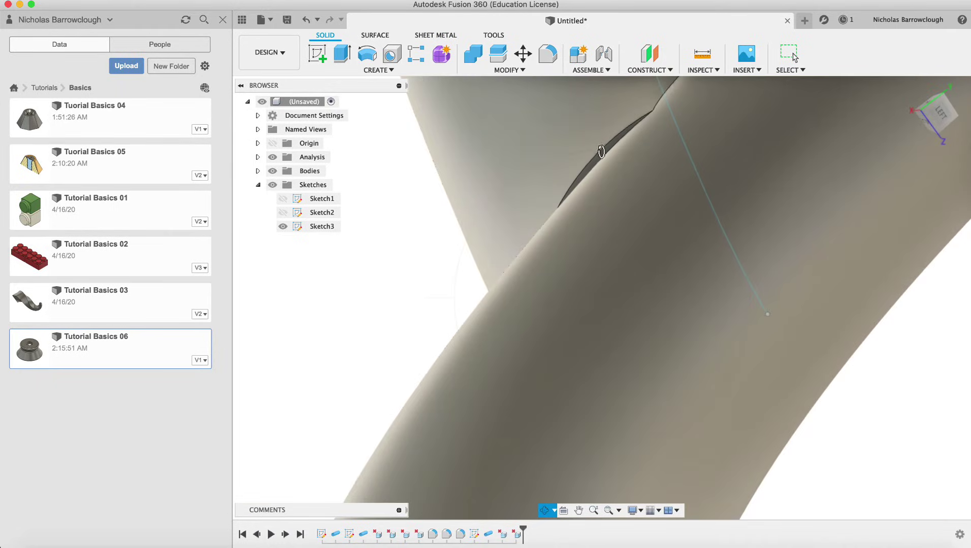
{"action": "left_click", "coordinate": [594, 510]}
{"action": "left_click_drag", "start_coordinate": [661, 336], "coordinate": [695, 284]}
{"action": "left_click", "coordinate": [545, 510]}
{"action": "mouse_move", "coordinate": [757, 297]}
{"action": "left_mouse_down"}
{"action": "mouse_move", "coordinate": [793, 245]}
{"action": "mouse_move", "coordinate": [717, 249]}
{"action": "mouse_move", "coordinate": [700, 312]}
{"action": "mouse_move", "coordinate": [739, 289]}
{"action": "mouse_move", "coordinate": [776, 294]}
{"action": "mouse_move", "coordinate": [771, 262]}
{"action": "mouse_move", "coordinate": [779, 263]}
{"action": "left_mouse_up"}
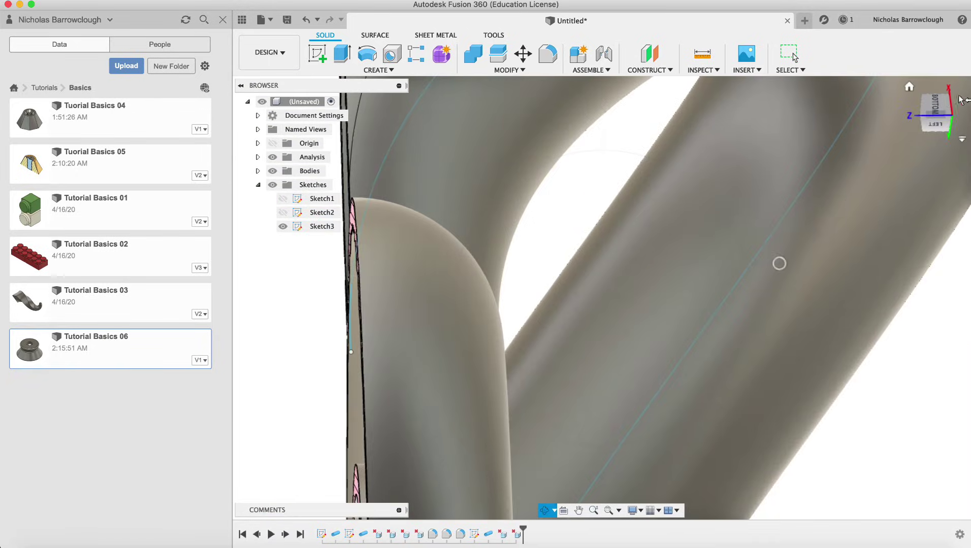
{"action": "left_click", "coordinate": [937, 127]}
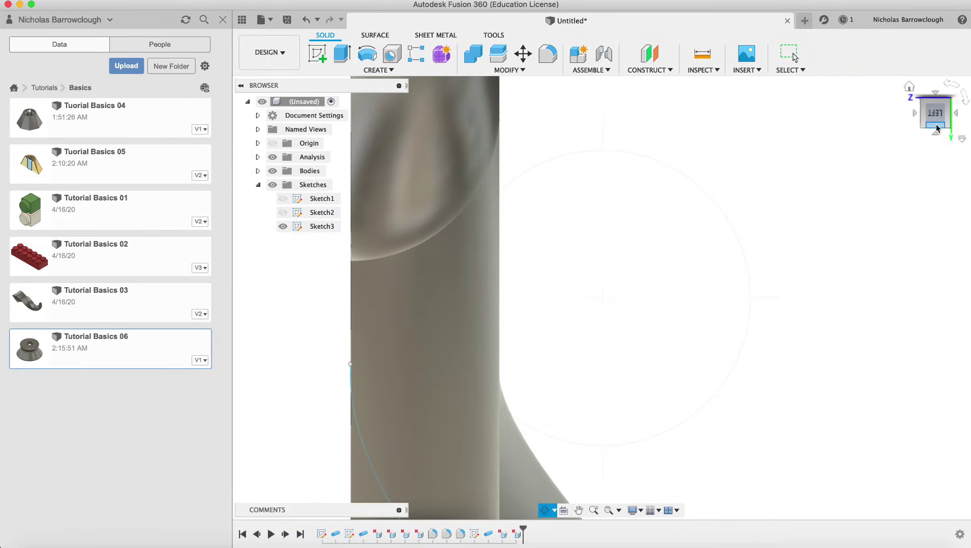
{"action": "left_click", "coordinate": [957, 112]}
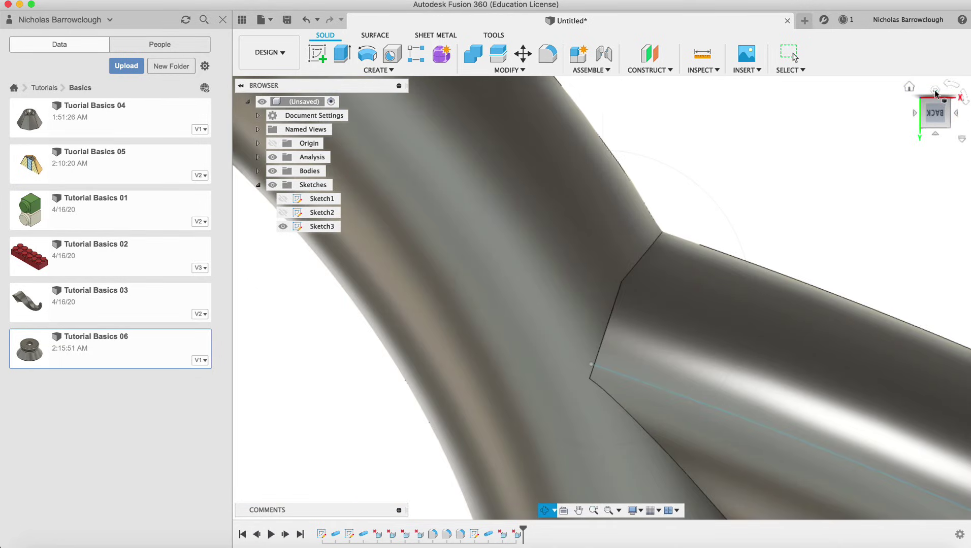
{"action": "left_click", "coordinate": [936, 93]}
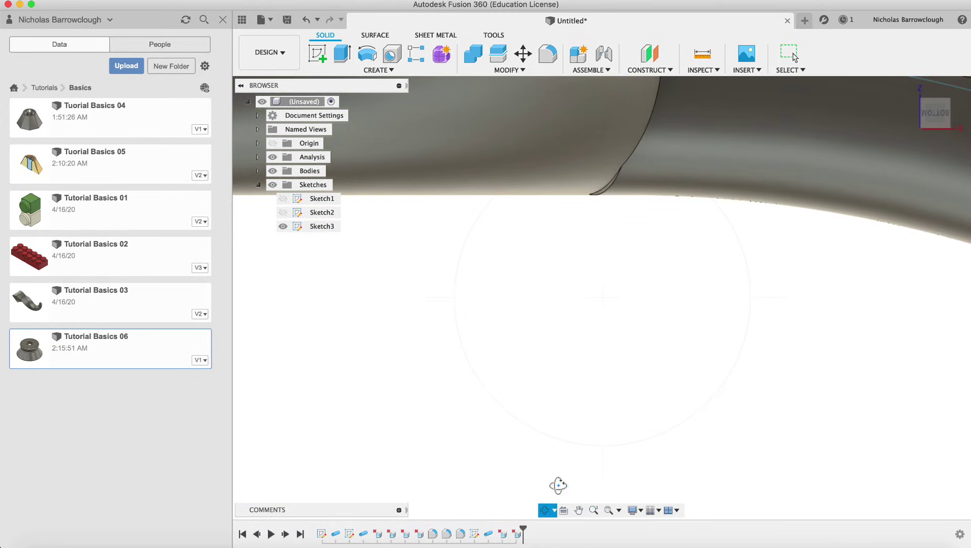
{"action": "left_click", "coordinate": [593, 511]}
{"action": "left_click_drag", "start_coordinate": [620, 263], "coordinate": [620, 223]}
{"action": "key", "text": "Escape"}
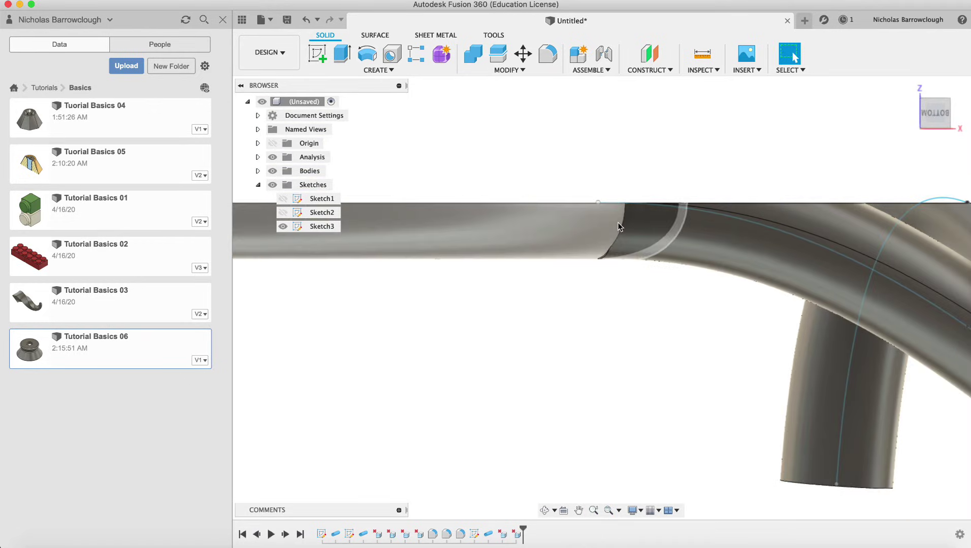
Delete the second branch's two face deletions and its pipe feature from the design history, and hide the section analysis.
{"action": "left_click", "coordinate": [519, 537]}
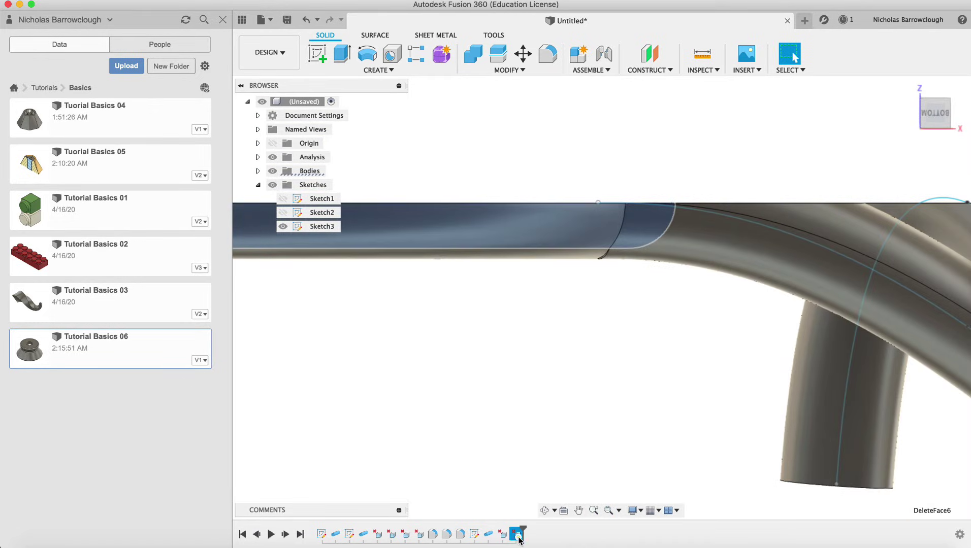
{"action": "right_click", "coordinate": [518, 537]}
{"action": "left_click", "coordinate": [538, 460]}
{"action": "left_click", "coordinate": [504, 535]}
{"action": "right_click", "coordinate": [504, 535]}
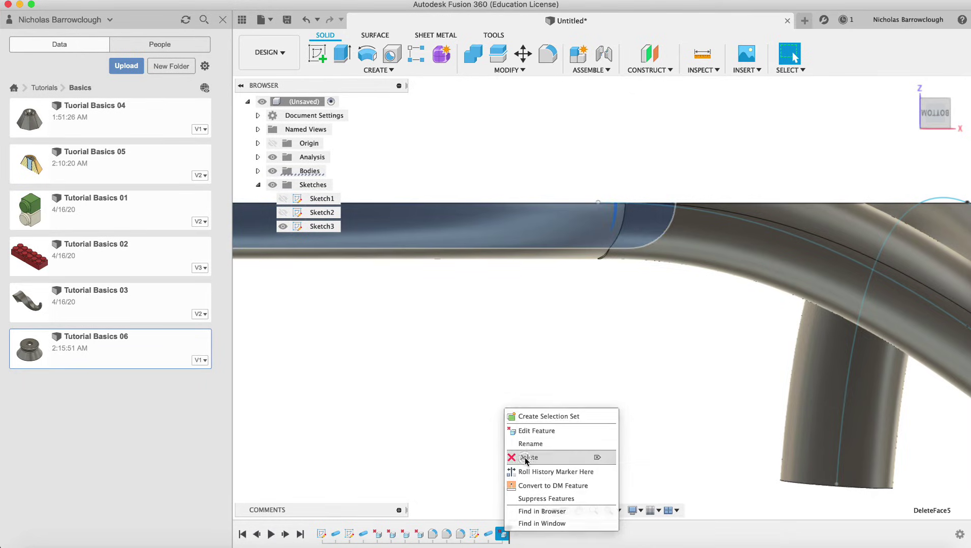
{"action": "left_click", "coordinate": [525, 458]}
{"action": "left_click", "coordinate": [487, 535]}
{"action": "right_click", "coordinate": [488, 534]}
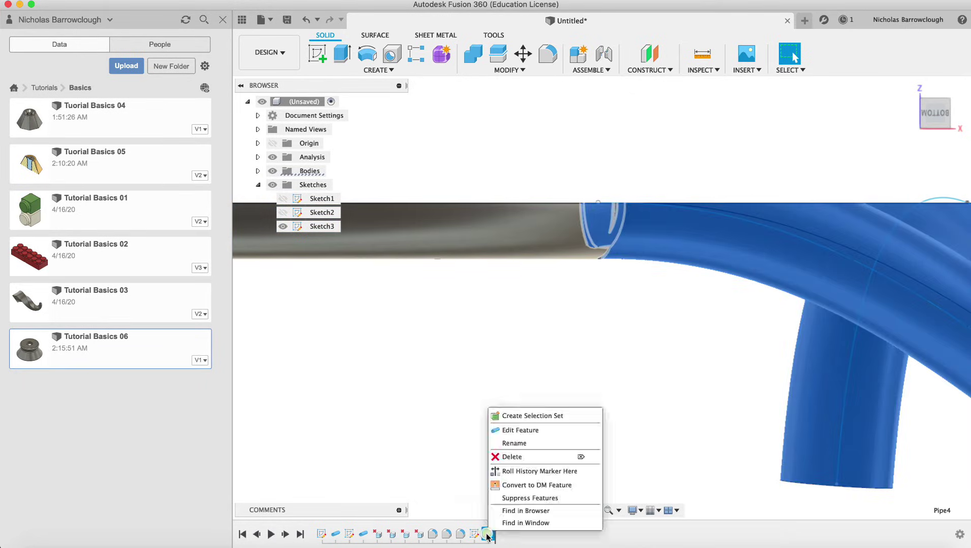
{"action": "left_click", "coordinate": [509, 457]}
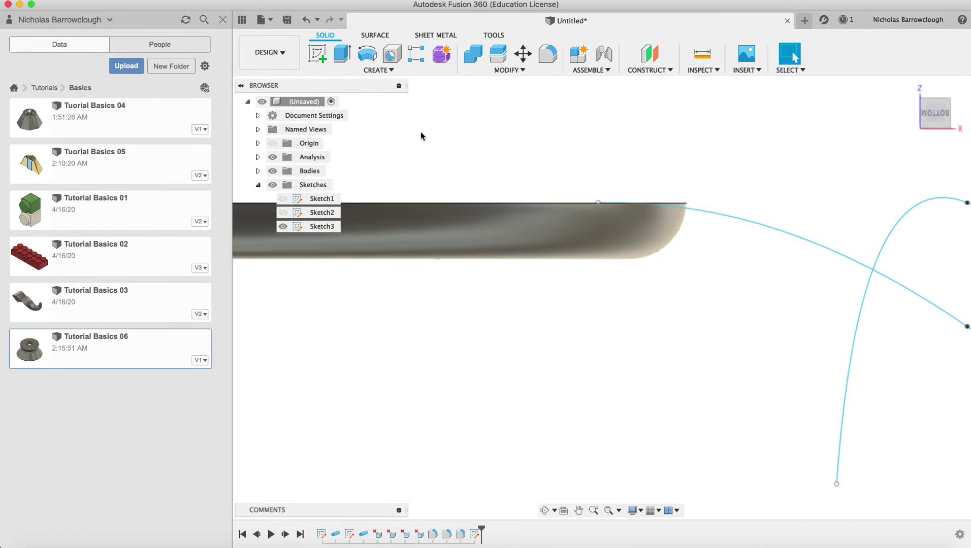
{"action": "left_click", "coordinate": [273, 157]}
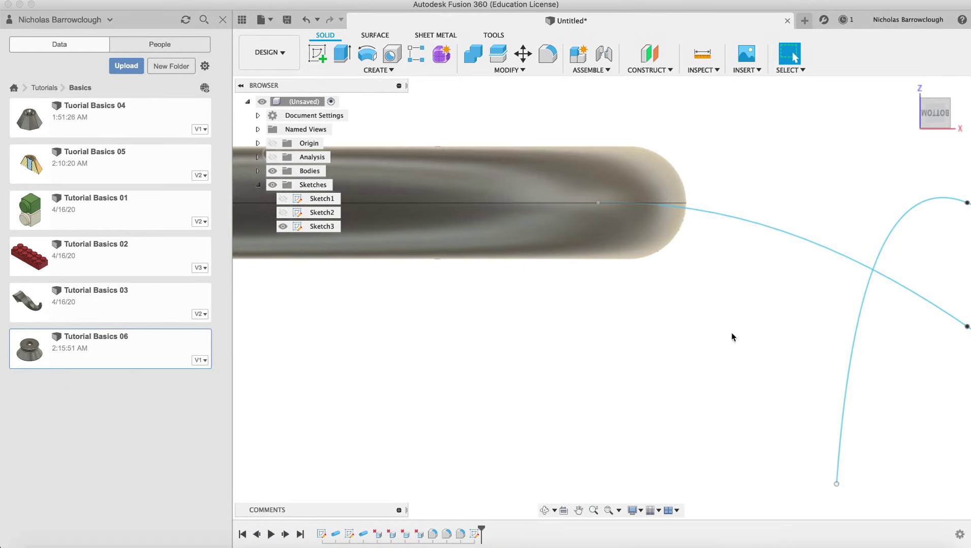
Move the spline's fit point just outside the first pipe 9 mm in Y, trying a 4 mm Z shift and reversing it.
{"action": "left_click", "coordinate": [546, 511]}
{"action": "left_click_drag", "start_coordinate": [612, 366], "coordinate": [557, 310]}
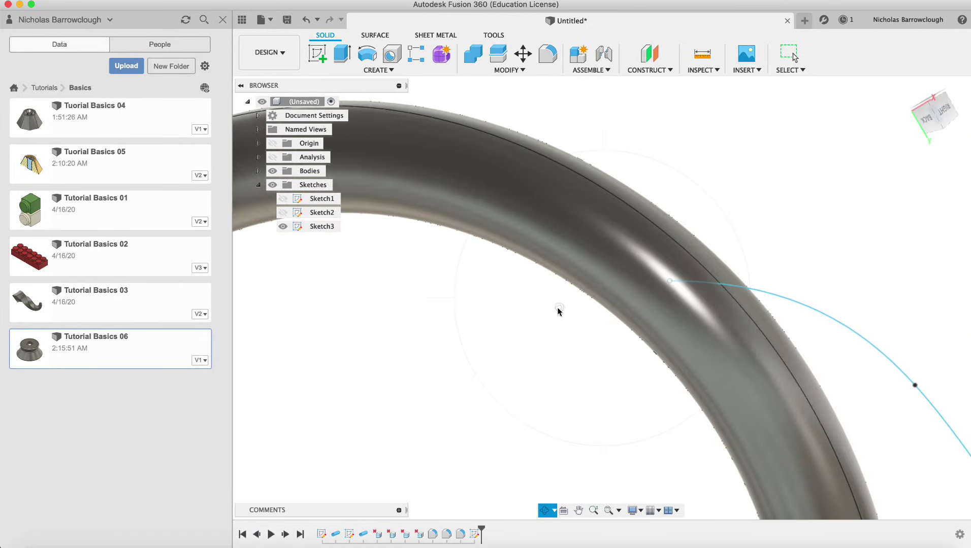
{"action": "left_click", "coordinate": [953, 117]}
{"action": "left_click", "coordinate": [939, 106]}
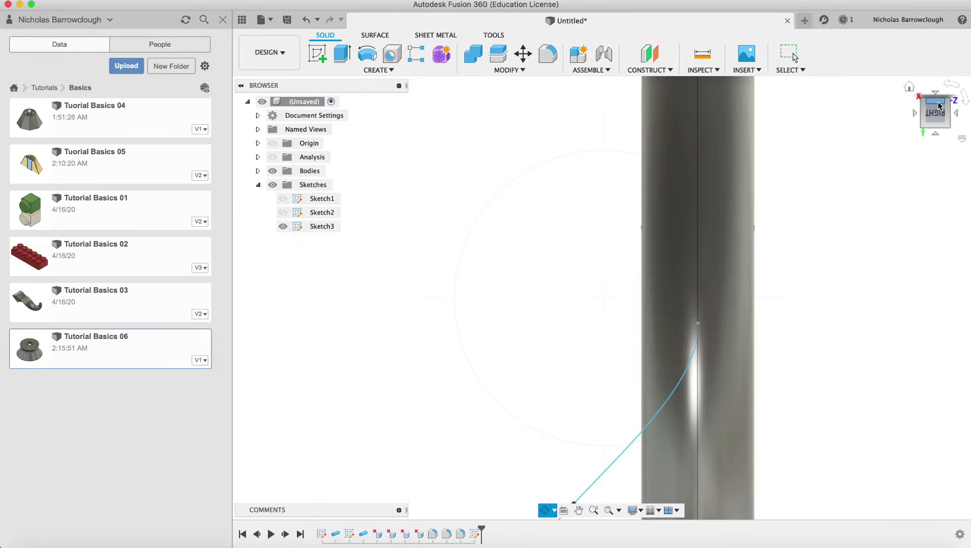
{"action": "scroll", "coordinate": [649, 245], "scroll_direction": "down", "scroll_amount": 5}
{"action": "key", "text": "Escape"}
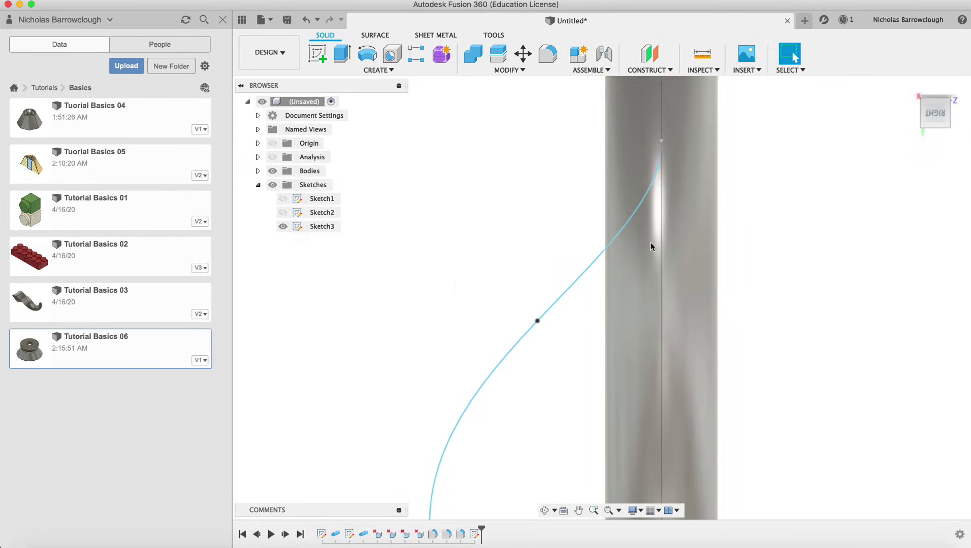
{"action": "left_click", "coordinate": [538, 323]}
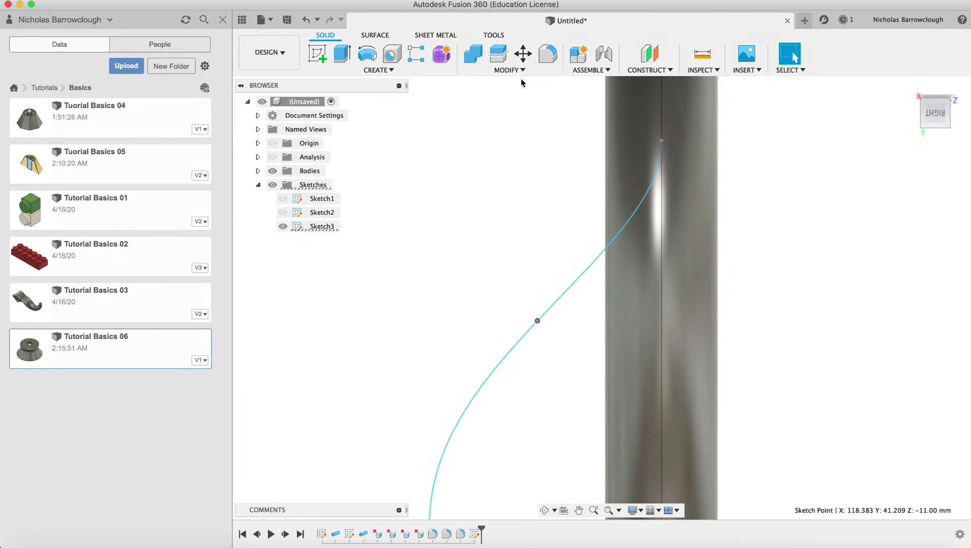
{"action": "left_click", "coordinate": [523, 53]}
{"action": "left_click_drag", "start_coordinate": [571, 321], "coordinate": [614, 327]}
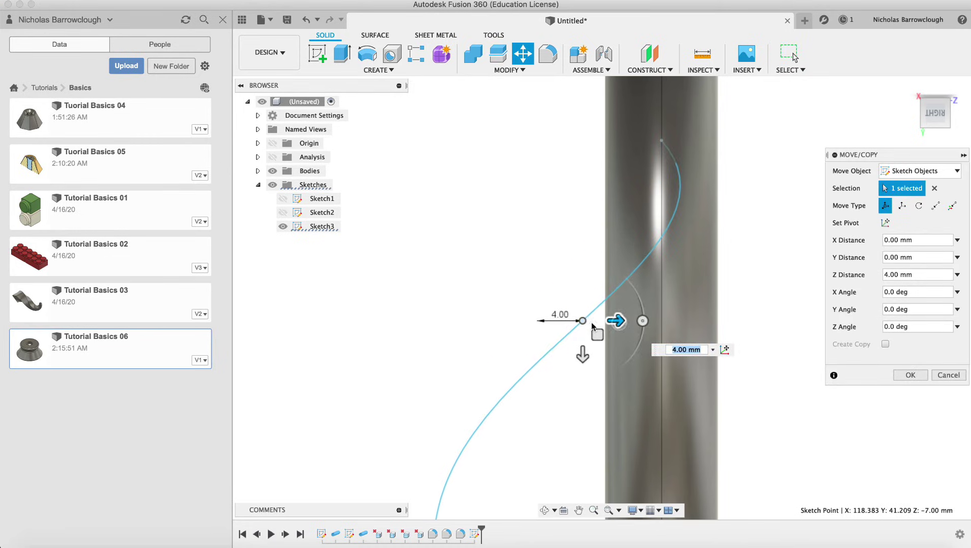
{"action": "left_click_drag", "start_coordinate": [583, 356], "coordinate": [569, 460]}
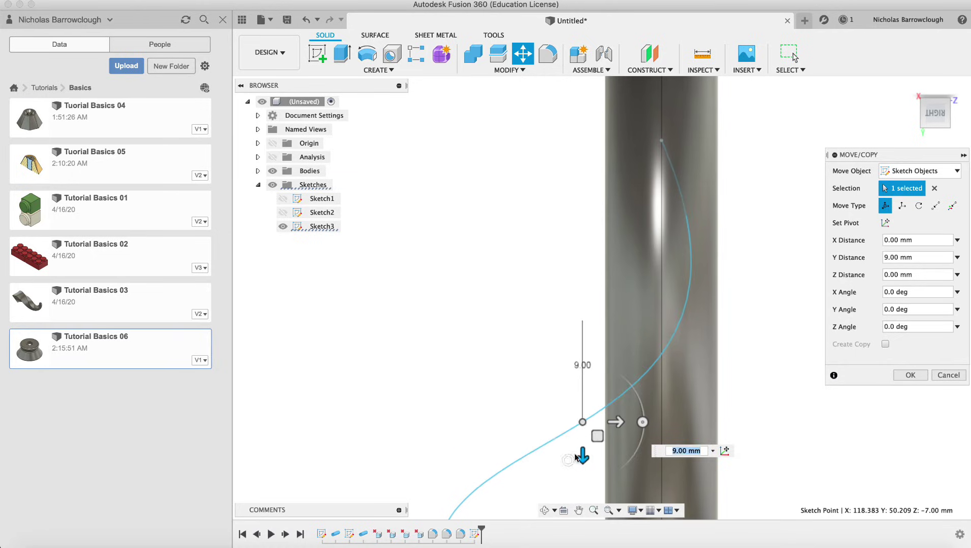
{"action": "left_click_drag", "start_coordinate": [618, 425], "coordinate": [575, 427]}
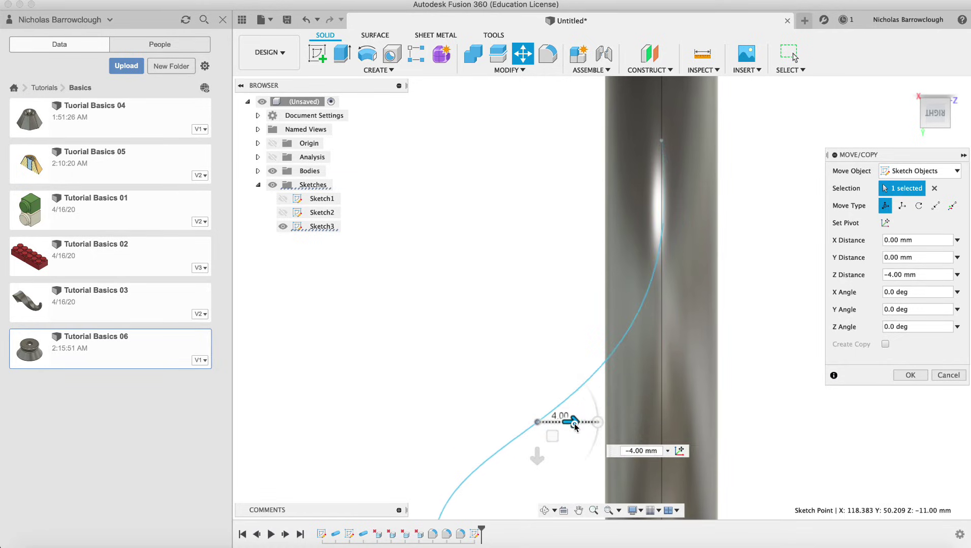
{"action": "left_click", "coordinate": [911, 376]}
Preview a hollow 10 mm pipe with 1 mm wall along the adjusted spline, check its junction from the front, and cancel it.
{"action": "left_click_drag", "start_coordinate": [616, 396], "coordinate": [757, 342]}
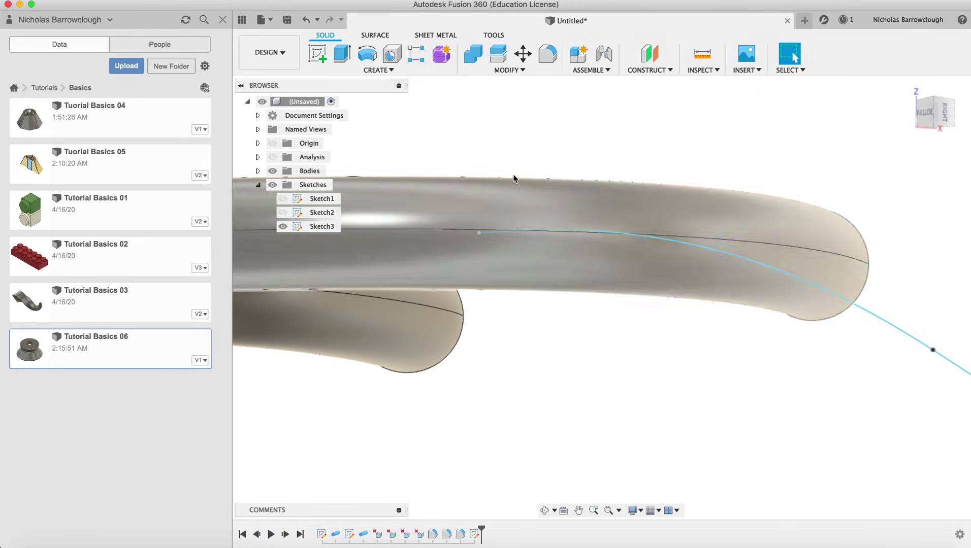
{"action": "left_click", "coordinate": [359, 72]}
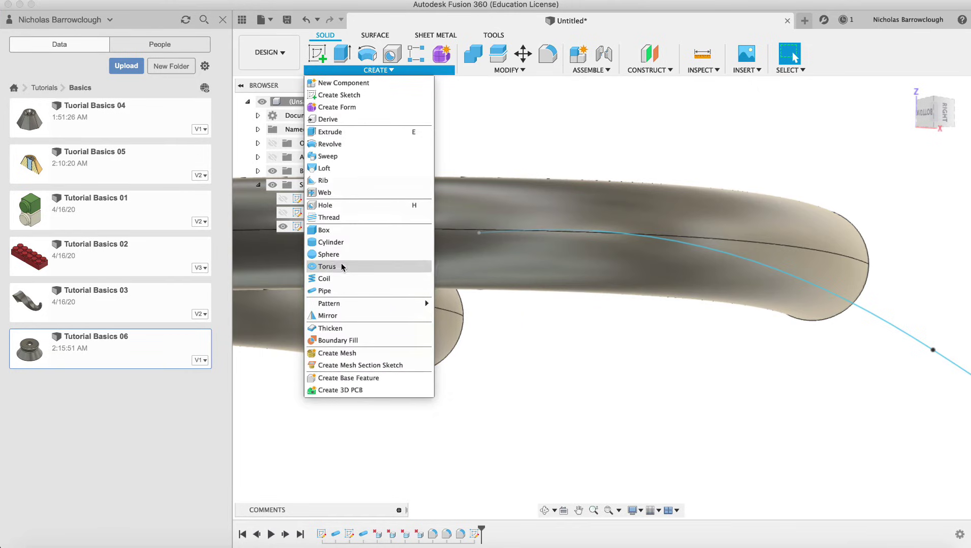
{"action": "left_click", "coordinate": [325, 290]}
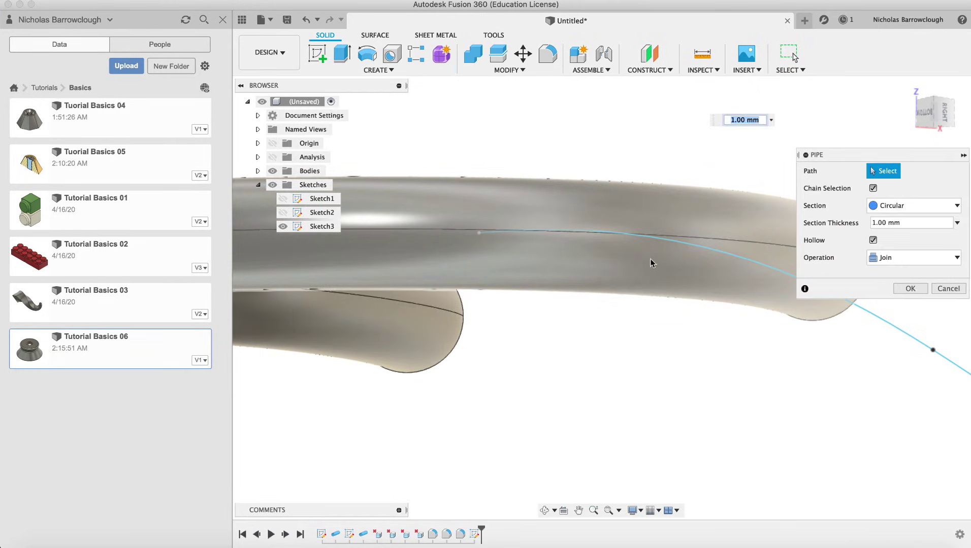
{"action": "left_click", "coordinate": [738, 257]}
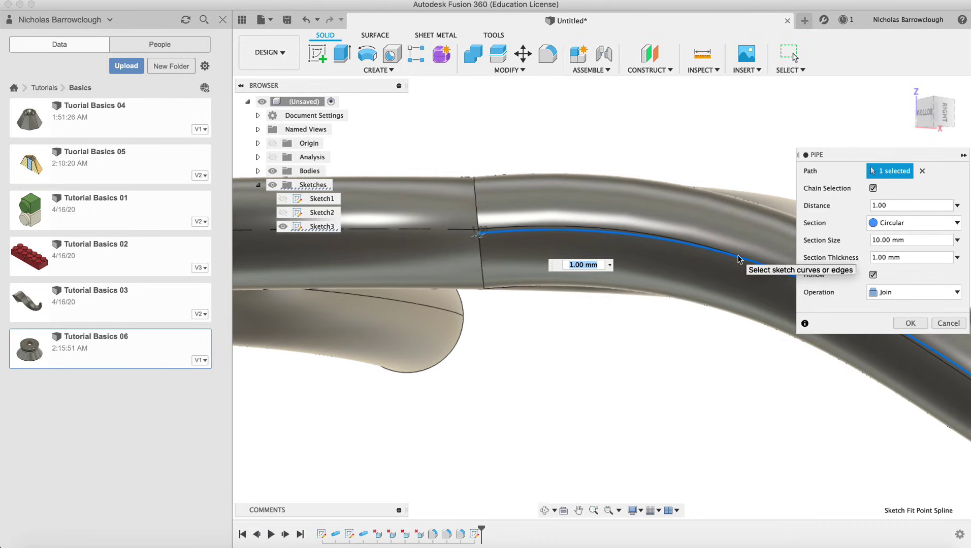
{"action": "left_click", "coordinate": [544, 510]}
{"action": "left_click_drag", "start_coordinate": [584, 366], "coordinate": [512, 316]}
{"action": "left_click", "coordinate": [932, 115]}
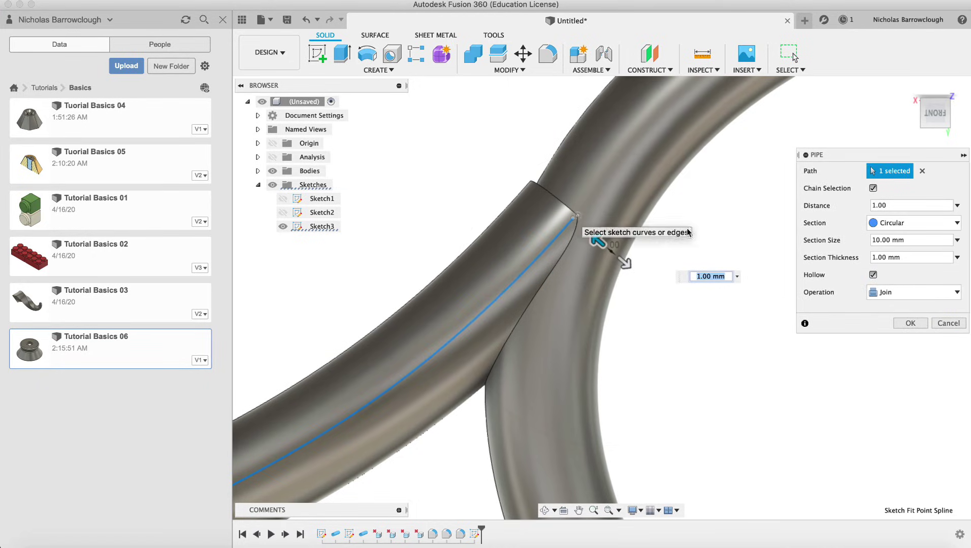
{"action": "left_click", "coordinate": [951, 327]}
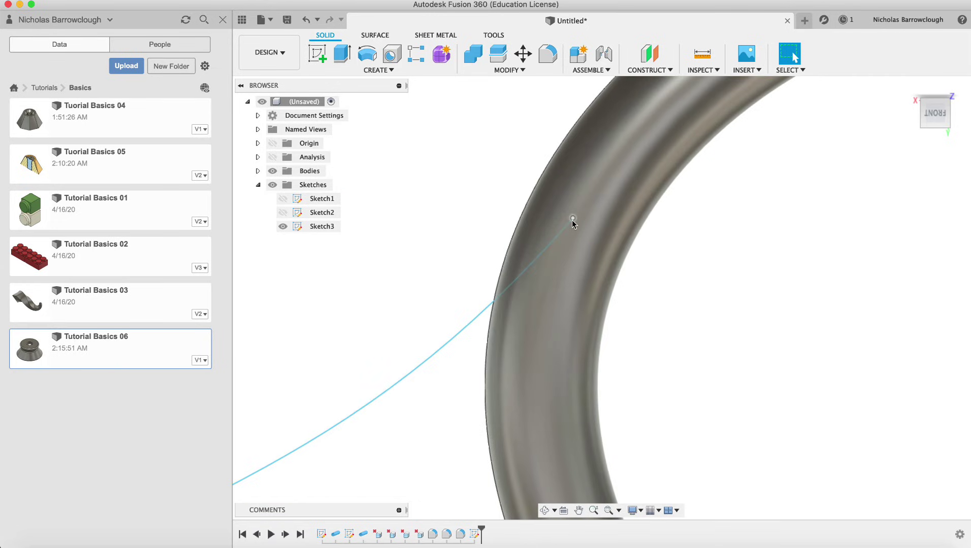
Move the spline's end point inside the first pipe 1 mm in Y.
{"action": "left_click", "coordinate": [571, 221]}
{"action": "left_click", "coordinate": [522, 53]}
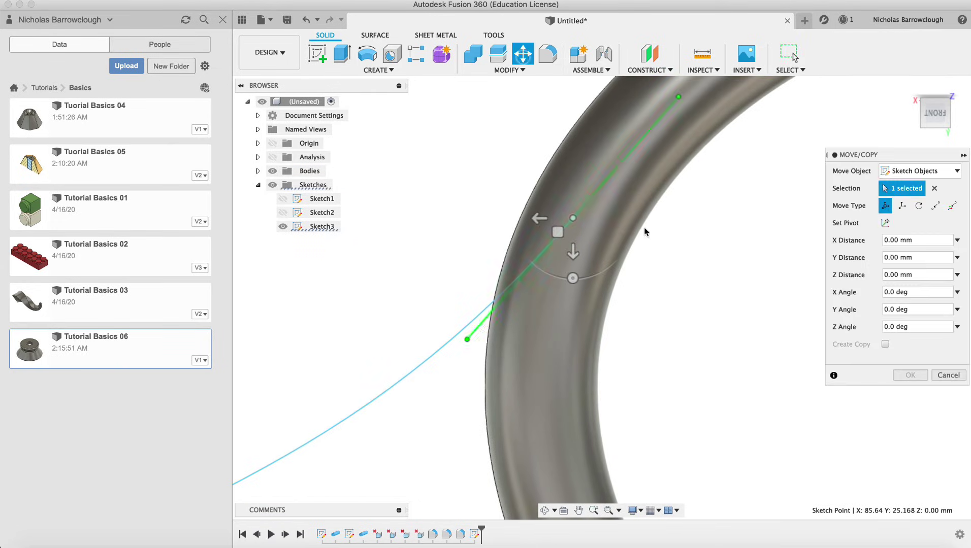
{"action": "left_click_drag", "start_coordinate": [575, 255], "coordinate": [577, 266]}
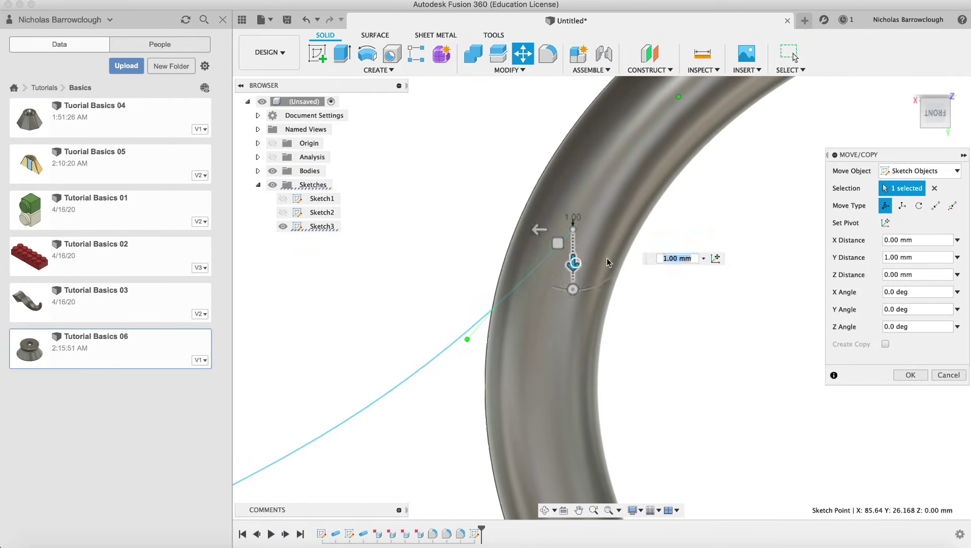
{"action": "left_click", "coordinate": [907, 375]}
Preview a hollow pipe along the adjusted second-branch spline, check its junction with the first pipe, and cancel it.
{"action": "left_click", "coordinate": [378, 70]}
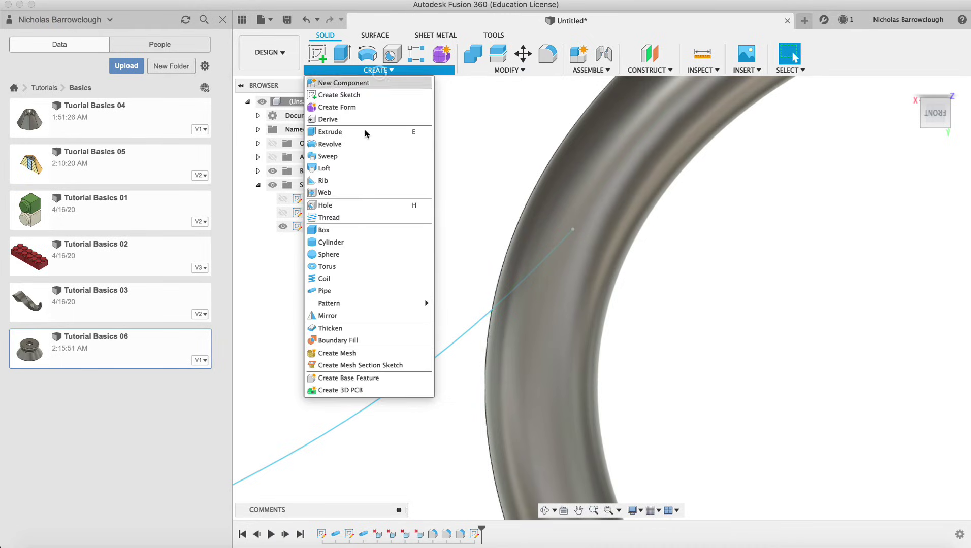
{"action": "left_click", "coordinate": [335, 291]}
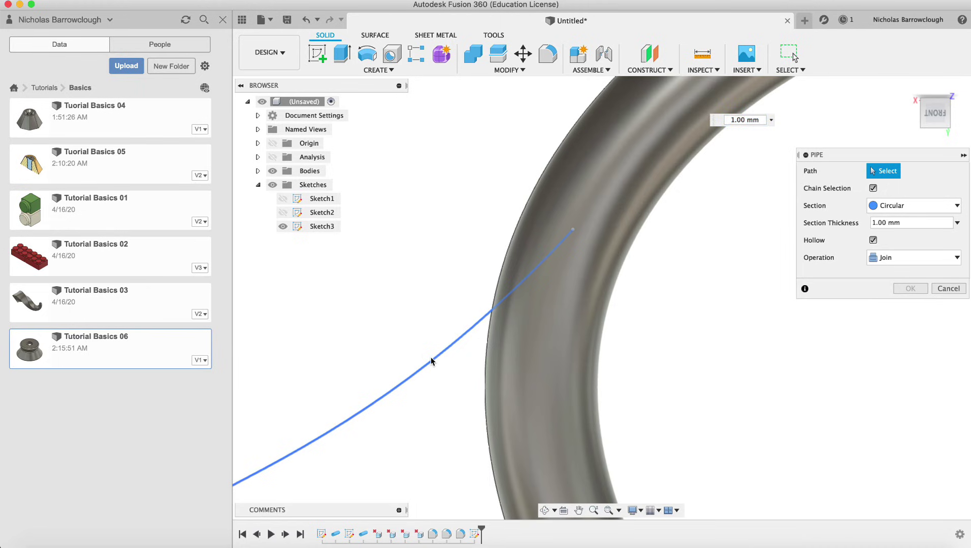
{"action": "left_click", "coordinate": [430, 359]}
{"action": "middle_click_drag", "start_coordinate": [547, 473], "coordinate": [859, 317], "text": "shift"}
{"action": "key", "text": "Escape"}
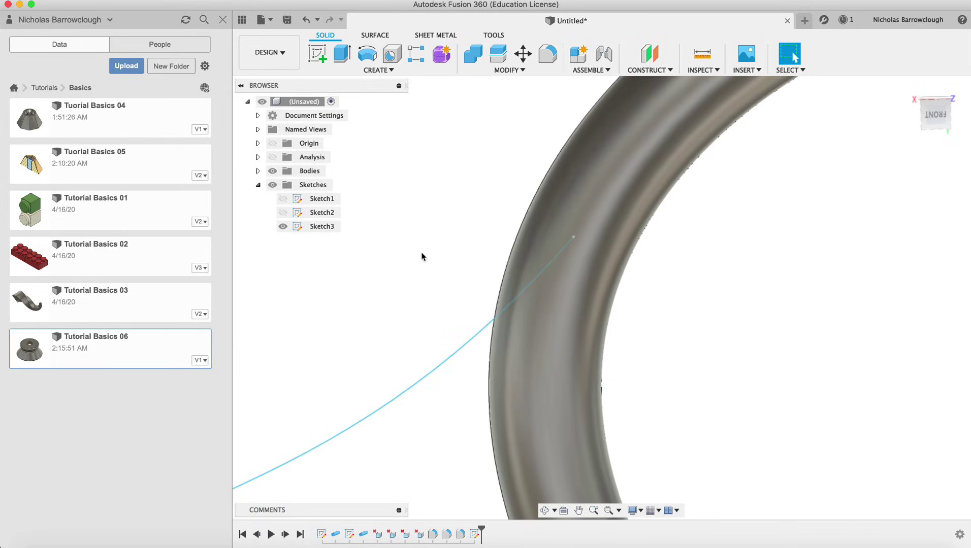
Move the spline's end point inside the first pipe by another 1 mm in Y.
{"action": "left_click", "coordinate": [522, 54]}
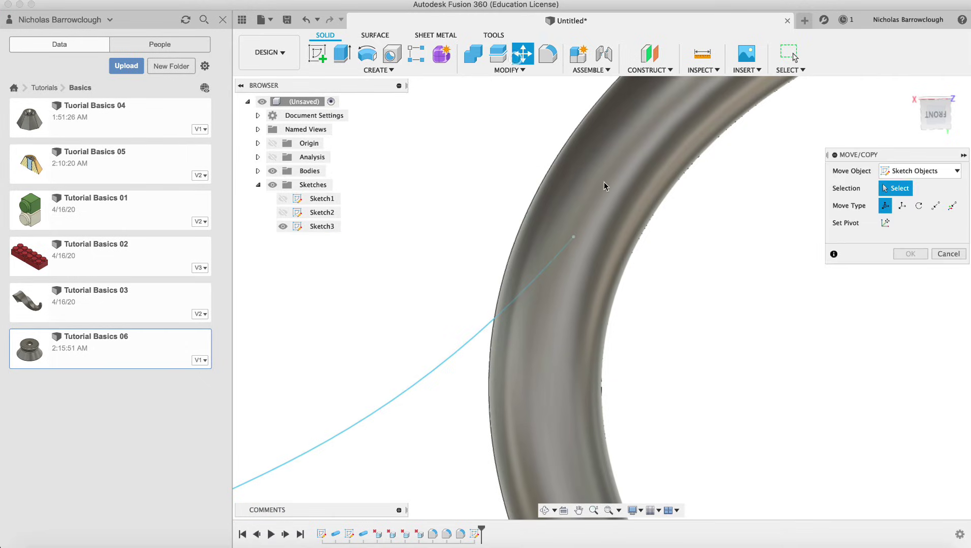
{"action": "left_click", "coordinate": [573, 237]}
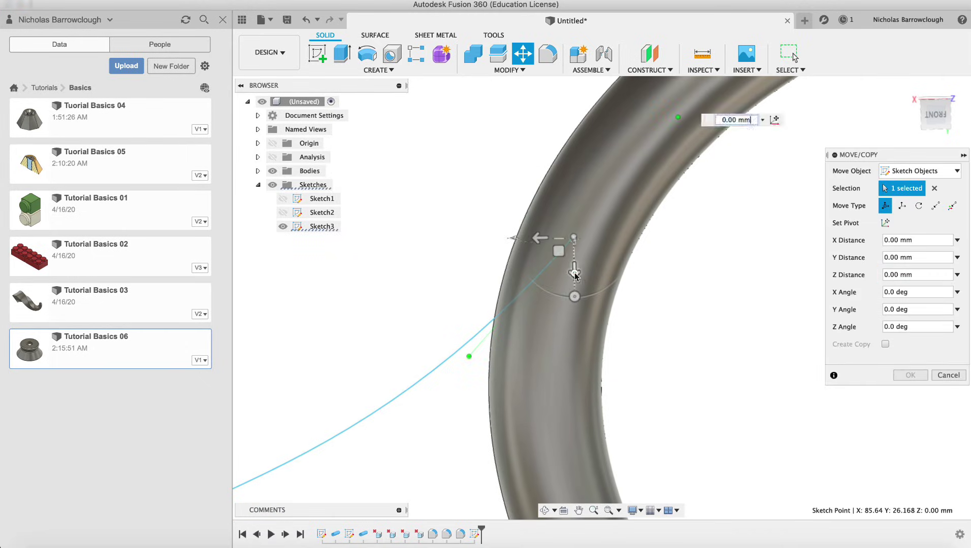
{"action": "left_click_drag", "start_coordinate": [575, 275], "coordinate": [575, 282]}
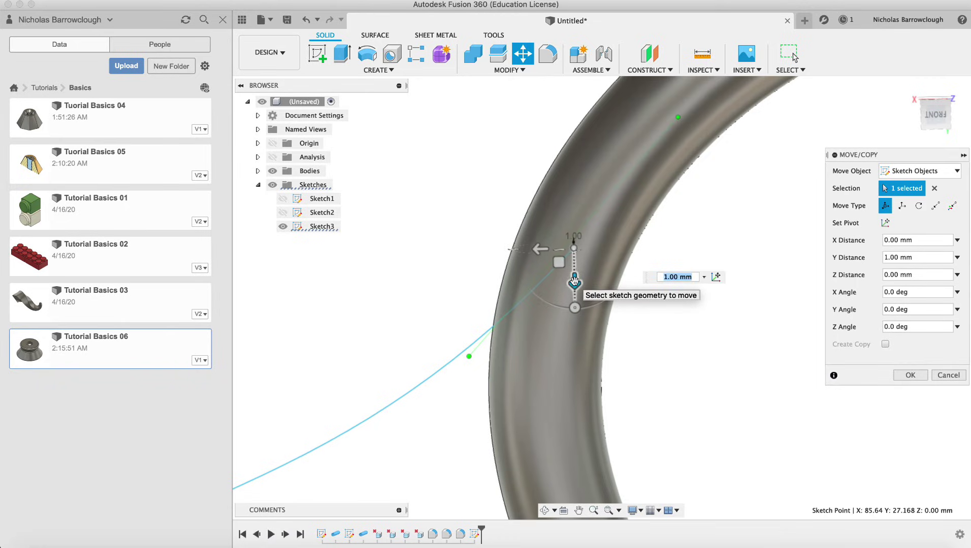
{"action": "key", "text": "Return"}
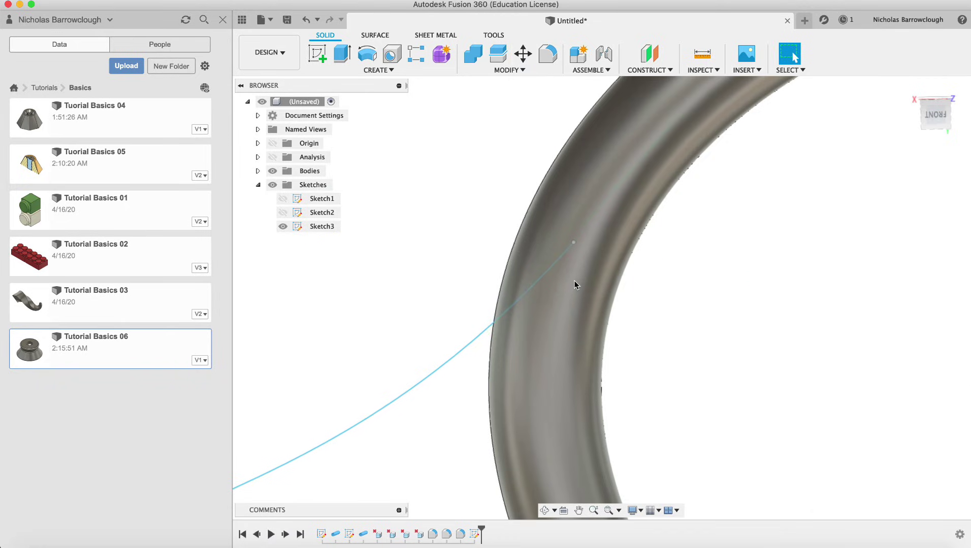
Create a joined hollow circular pipe along the second-branch spline with a 9.5 mm section size and 1 mm thickness.
{"action": "left_click", "coordinate": [377, 70]}
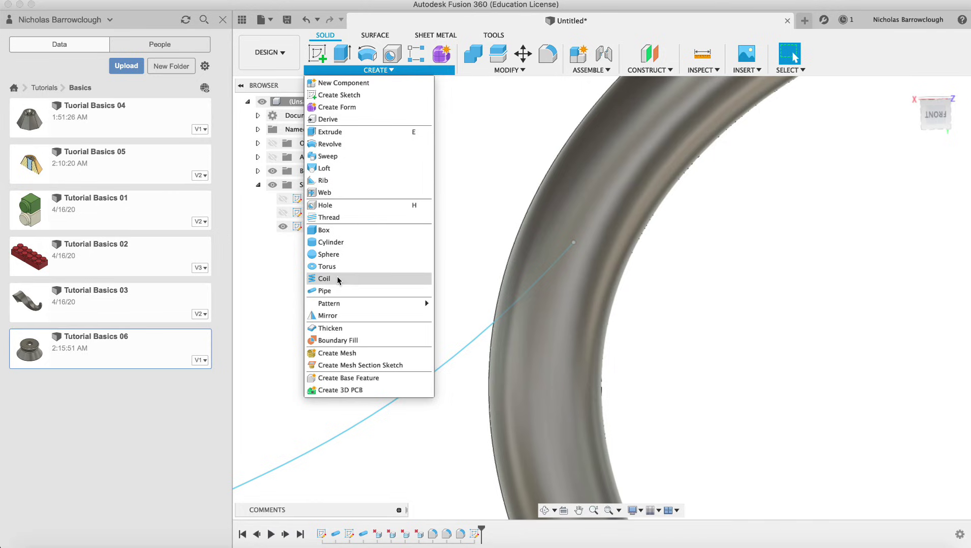
{"action": "left_click", "coordinate": [325, 291]}
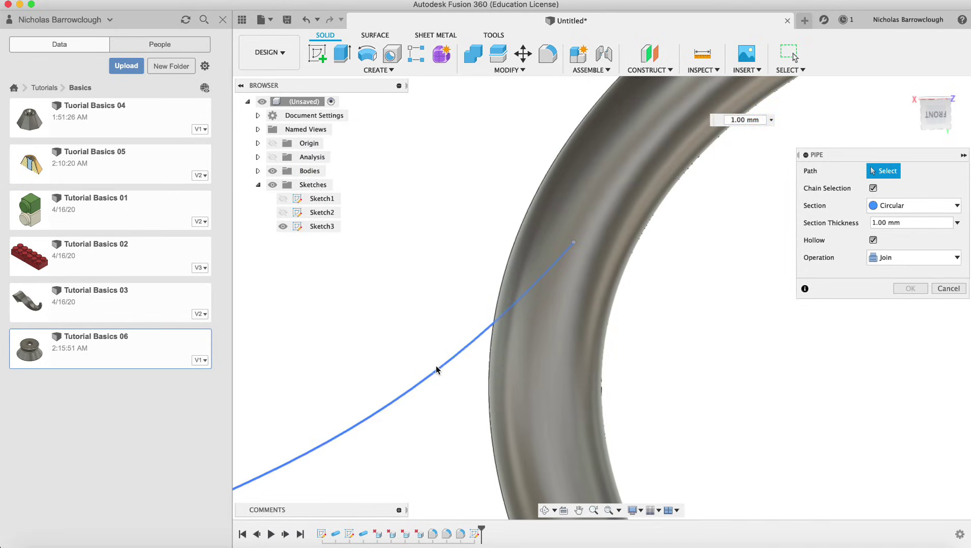
{"action": "left_click", "coordinate": [436, 366]}
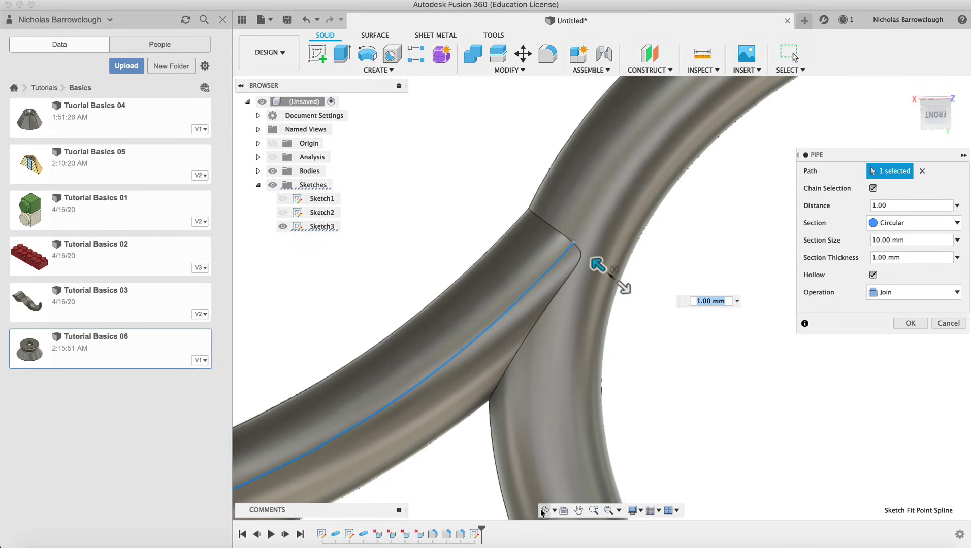
{"action": "left_click", "coordinate": [544, 511]}
{"action": "left_click_drag", "start_coordinate": [600, 355], "coordinate": [678, 301]}
{"action": "key", "text": "Escape"}
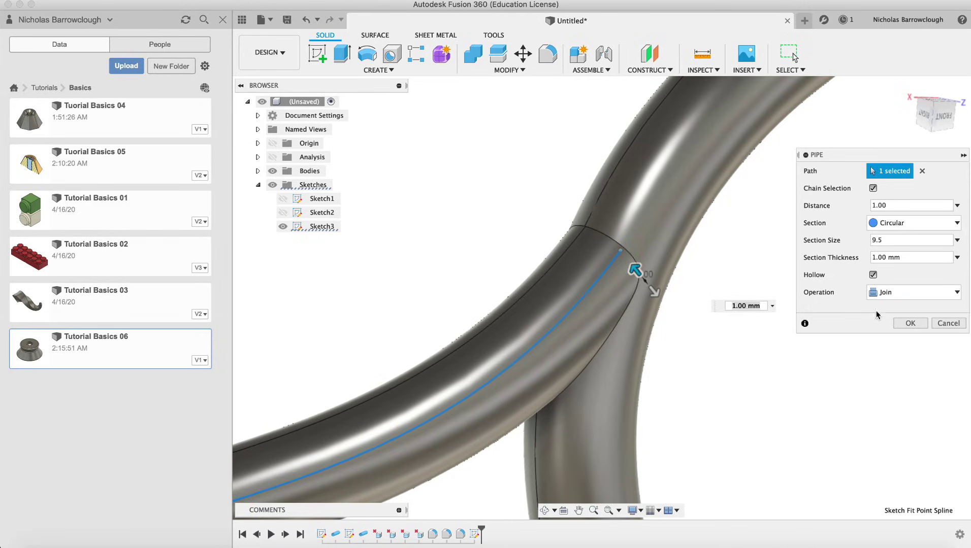
{"action": "left_click", "coordinate": [910, 324]}
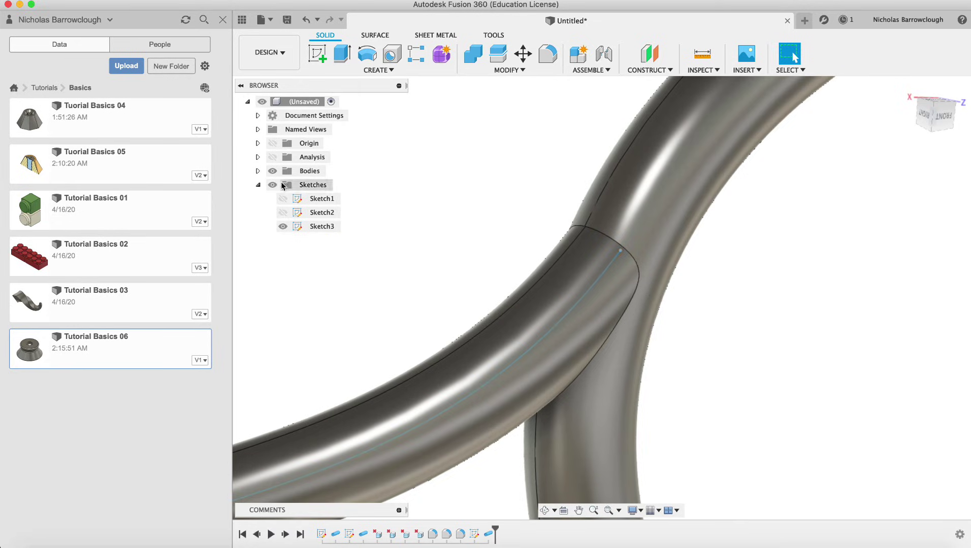
Show the section analysis and delete the two internal wall faces blocking the second branch's junction.
{"action": "left_click", "coordinate": [273, 157]}
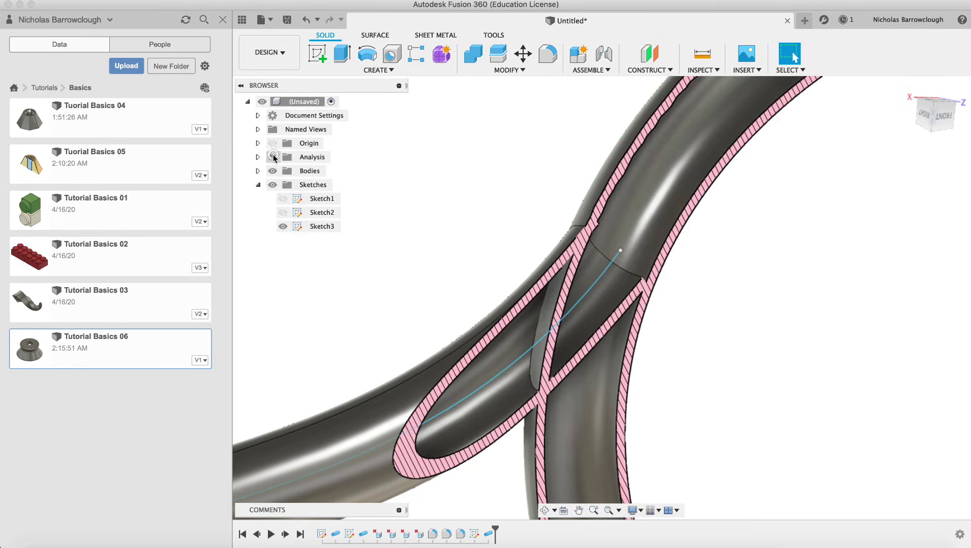
{"action": "left_click", "coordinate": [548, 323]}
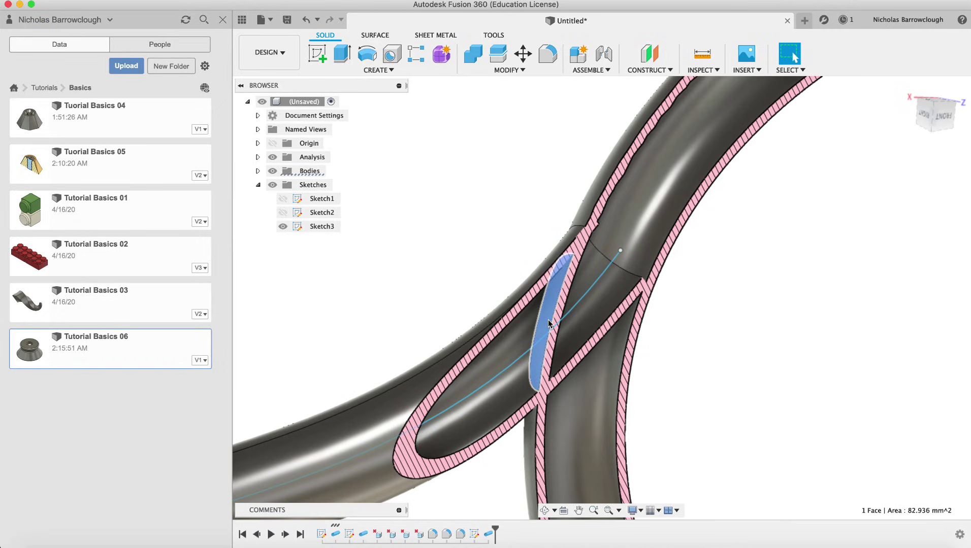
{"action": "key", "text": "Delete"}
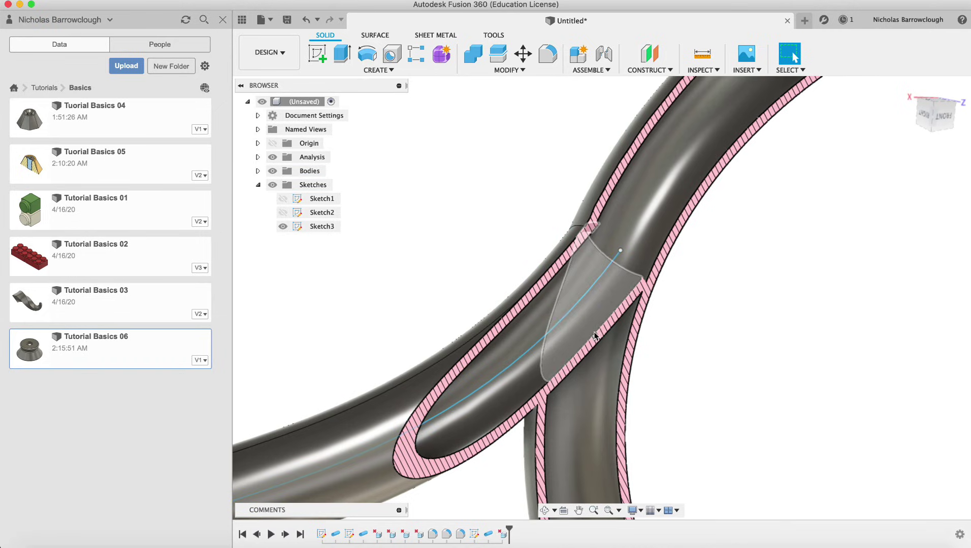
{"action": "left_click", "coordinate": [544, 510]}
{"action": "left_click_drag", "start_coordinate": [599, 432], "coordinate": [565, 364]}
{"action": "key", "text": "Escape"}
{"action": "left_click", "coordinate": [546, 269]}
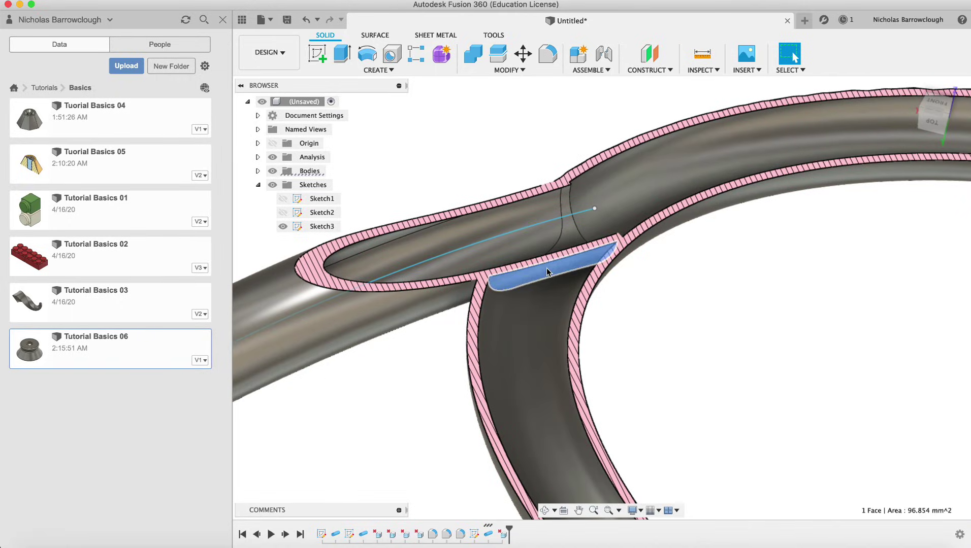
{"action": "key", "text": "Delete"}
Try a fillet on the inner edge of the second branch's junction and undo it.
{"action": "left_click", "coordinate": [543, 510]}
{"action": "left_click_drag", "start_coordinate": [605, 223], "coordinate": [730, 350]}
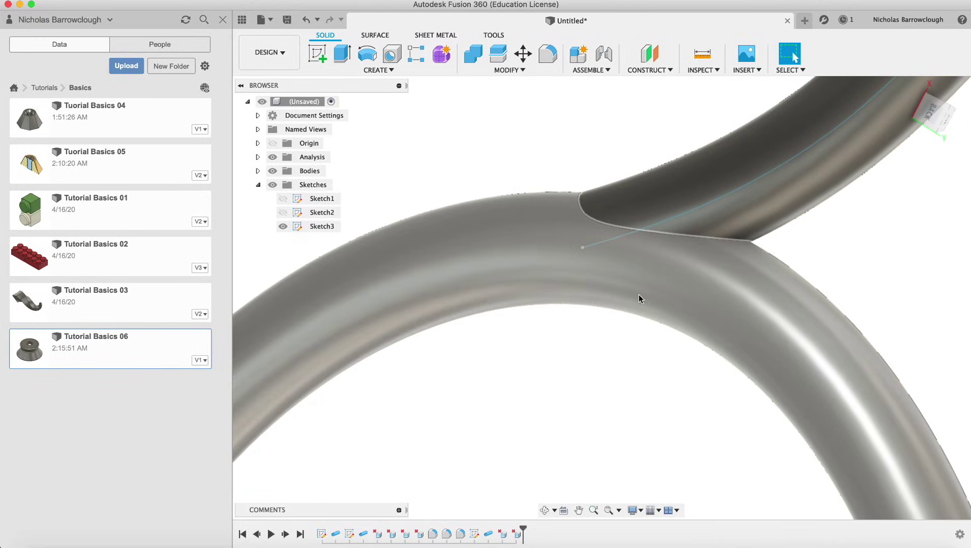
{"action": "mouse_move", "coordinate": [544, 481]}
{"action": "left_mouse_down"}
{"action": "mouse_move", "coordinate": [520, 348]}
{"action": "mouse_move", "coordinate": [462, 339]}
{"action": "mouse_move", "coordinate": [453, 364]}
{"action": "mouse_move", "coordinate": [435, 359]}
{"action": "left_mouse_up"}
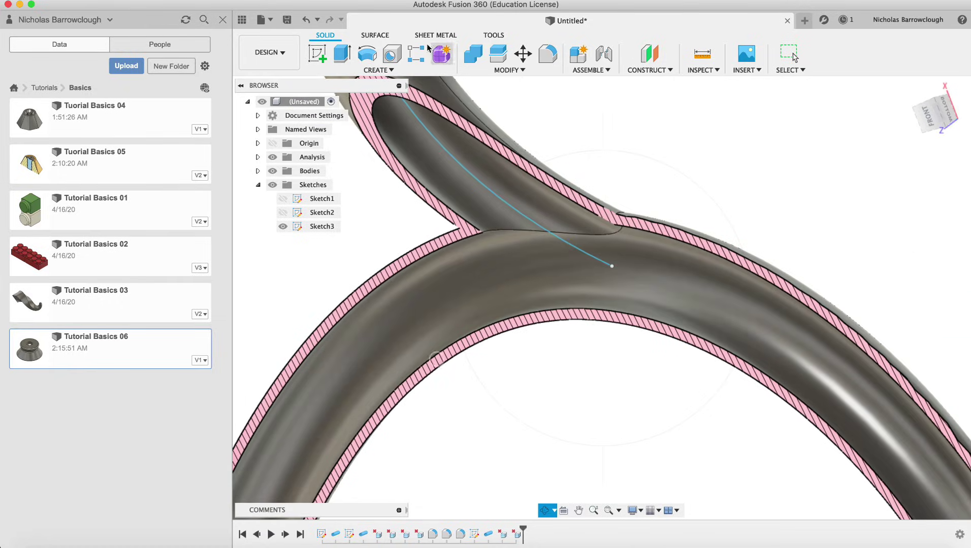
{"action": "left_click", "coordinate": [547, 54]}
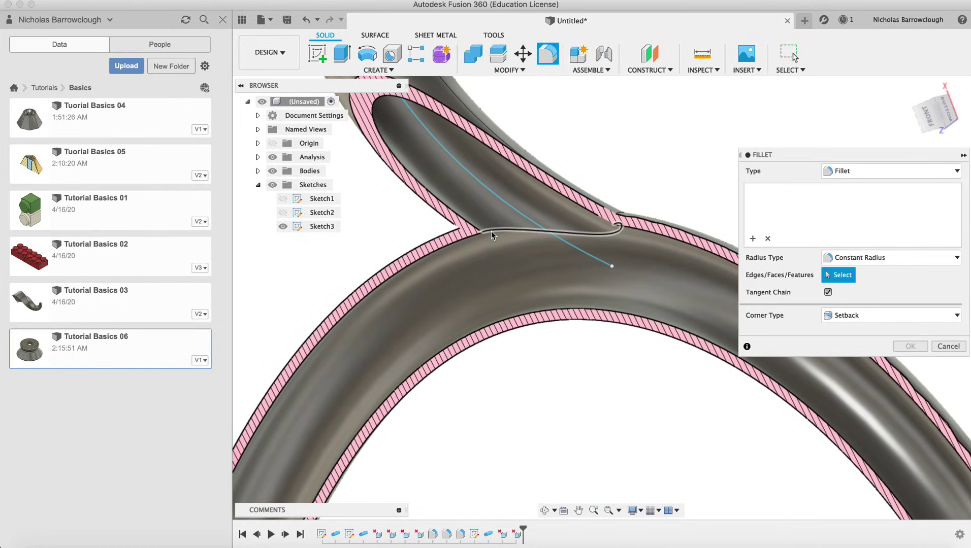
{"action": "left_click", "coordinate": [490, 231]}
{"action": "key", "text": "Return"}
{"action": "middle_click_drag", "start_coordinate": [567, 279], "coordinate": [648, 281], "text": "shift"}
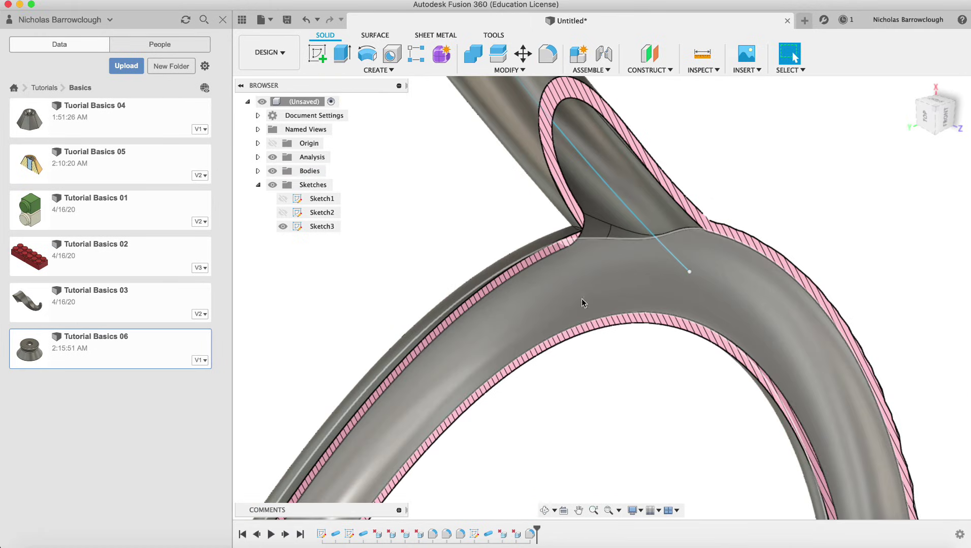
{"action": "key", "text": "super+z"}
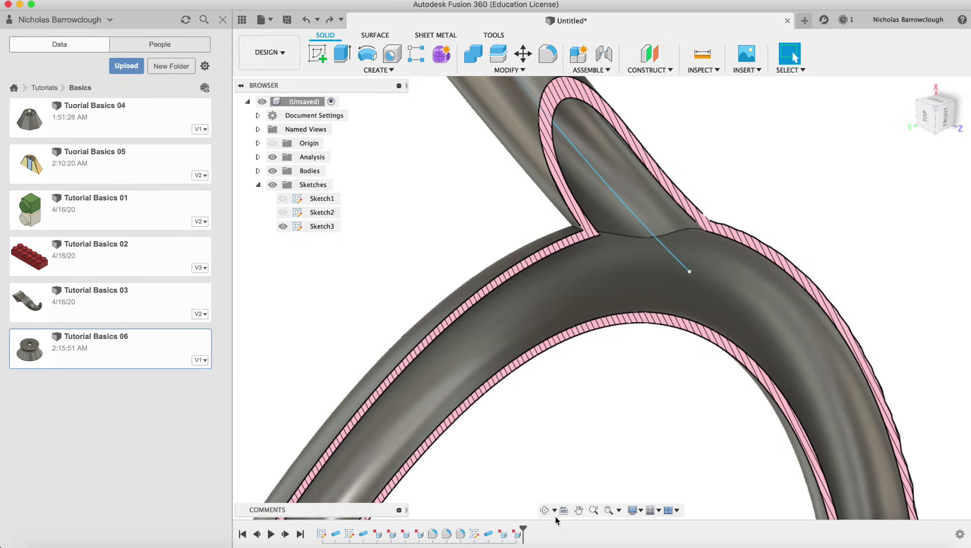
Fillet the outer edge of the second branch's junction with a 2 mm radius.
{"action": "left_click_drag", "start_coordinate": [543, 491], "coordinate": [661, 379]}
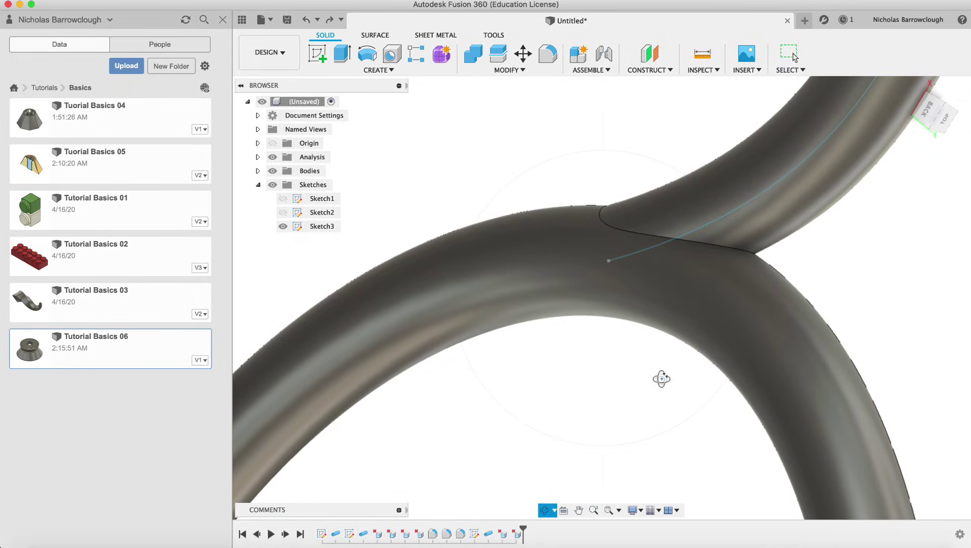
{"action": "left_click", "coordinate": [553, 54]}
{"action": "left_click", "coordinate": [708, 243]}
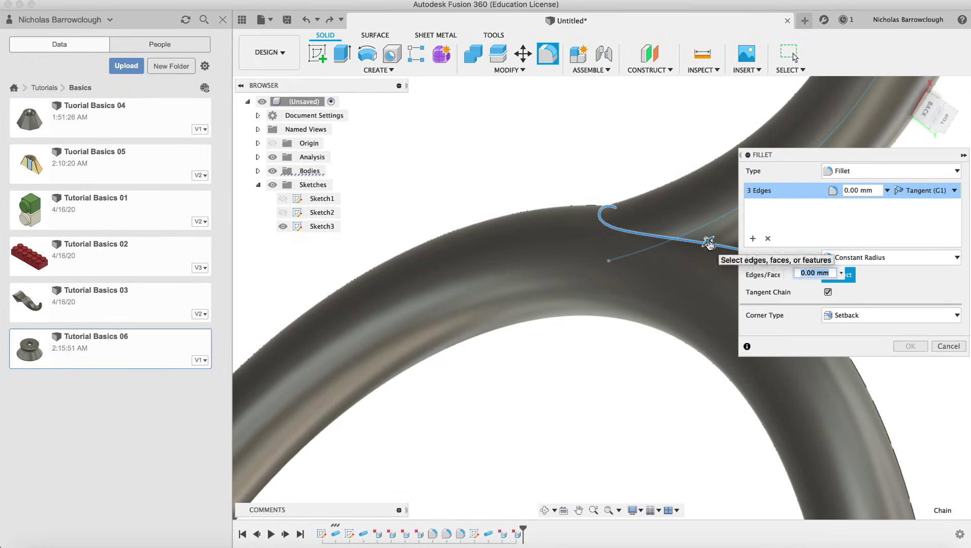
{"action": "type", "text": "2"}
{"action": "key", "text": "Return"}
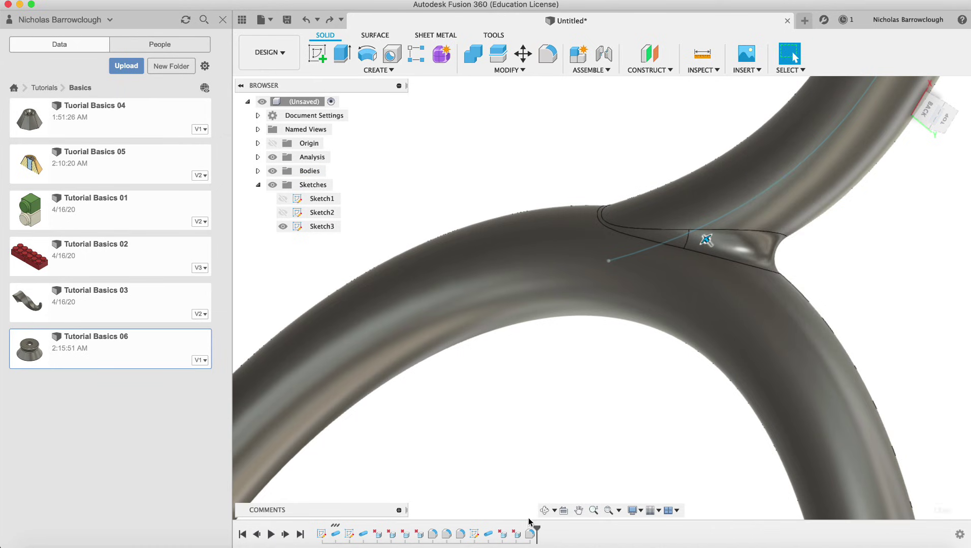
Fillet the inner edge of the second branch's junction with a 2 mm radius and hide the section analysis.
{"action": "left_click", "coordinate": [542, 511]}
{"action": "left_click_drag", "start_coordinate": [641, 298], "coordinate": [513, 288]}
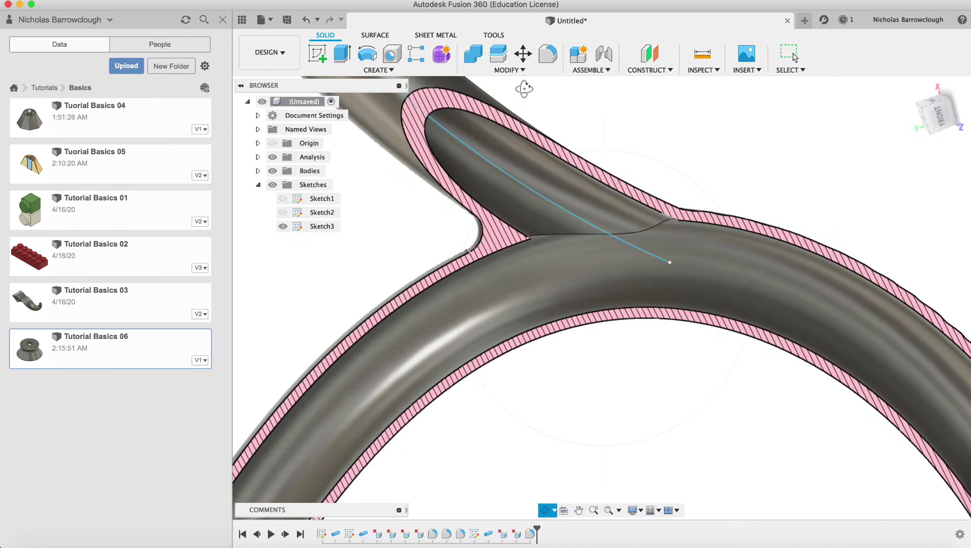
{"action": "key", "text": "f"}
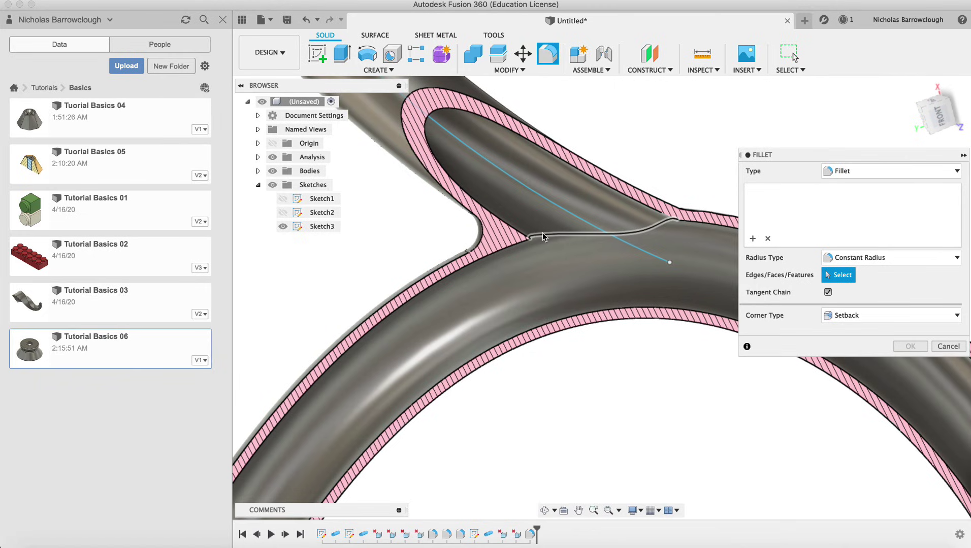
{"action": "left_click", "coordinate": [545, 237]}
{"action": "type", "text": "2"}
{"action": "key", "text": "Return"}
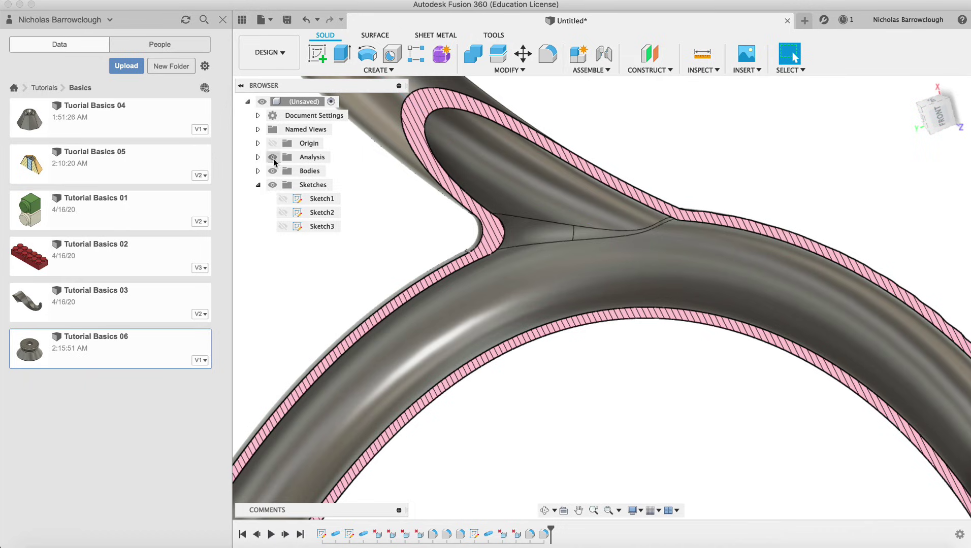
{"action": "left_click", "coordinate": [273, 158]}
Examine the filleted second junction up close and the whole branching pipe from several angles.
{"action": "left_click", "coordinate": [594, 510]}
{"action": "left_click_drag", "start_coordinate": [637, 345], "coordinate": [632, 207]}
{"action": "left_click_drag", "start_coordinate": [555, 486], "coordinate": [732, 149]}
{"action": "left_click_drag", "start_coordinate": [619, 272], "coordinate": [523, 325]}
{"action": "left_click", "coordinate": [595, 510]}
{"action": "left_click_drag", "start_coordinate": [671, 259], "coordinate": [671, 301]}
{"action": "scroll", "coordinate": [587, 339], "scroll_direction": "down", "scroll_amount": 5}
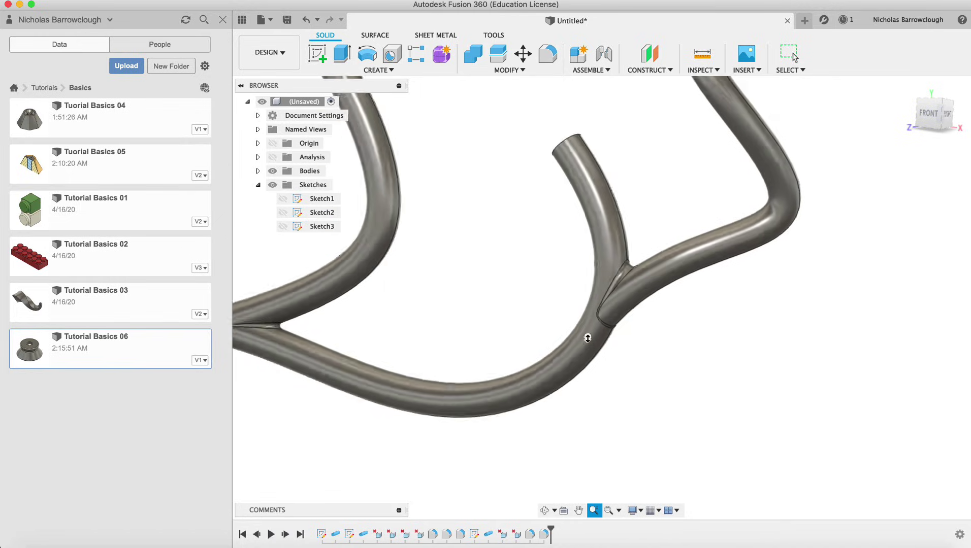
{"action": "middle_click_drag", "start_coordinate": [584, 317], "coordinate": [571, 362], "text": "shift"}
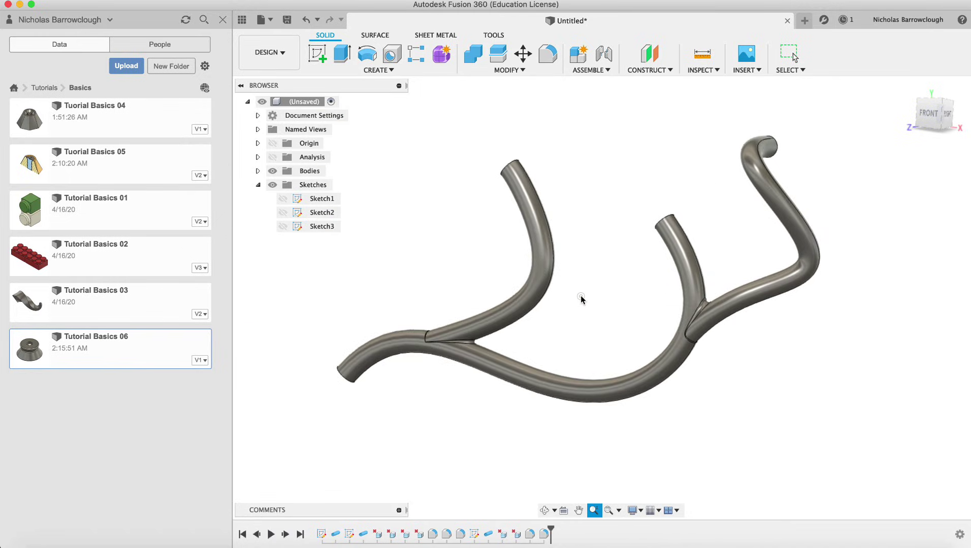
{"action": "scroll", "coordinate": [582, 291], "scroll_direction": "up", "scroll_amount": 2}
{"action": "scroll", "coordinate": [600, 344], "scroll_direction": "up", "scroll_amount": 2}
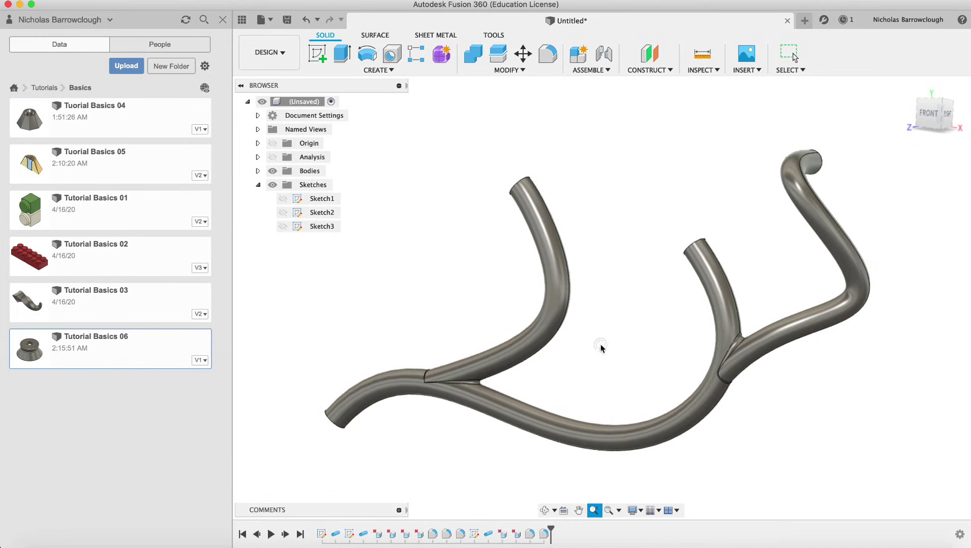
{"action": "left_click", "coordinate": [545, 510]}
{"action": "left_click_drag", "start_coordinate": [557, 342], "coordinate": [609, 357]}
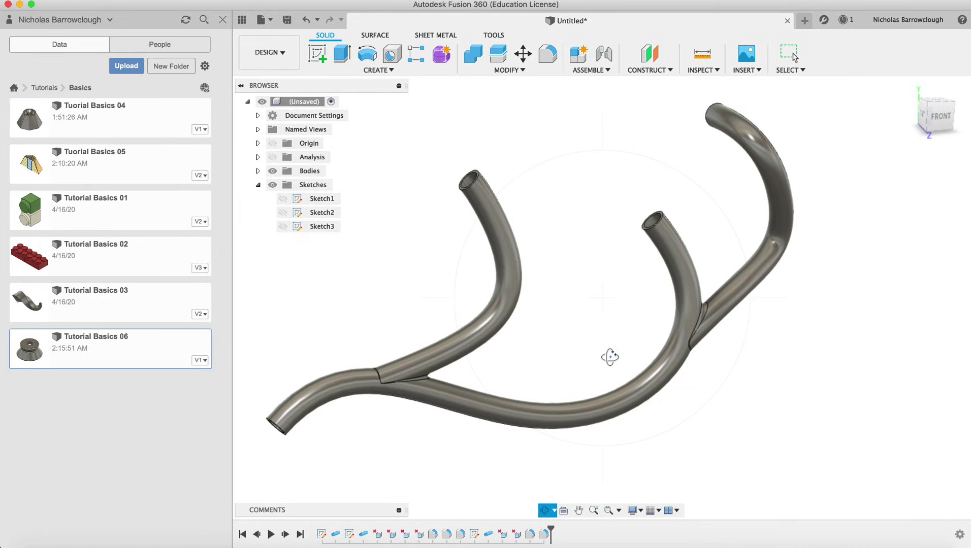
{"action": "left_click", "coordinate": [644, 0]}
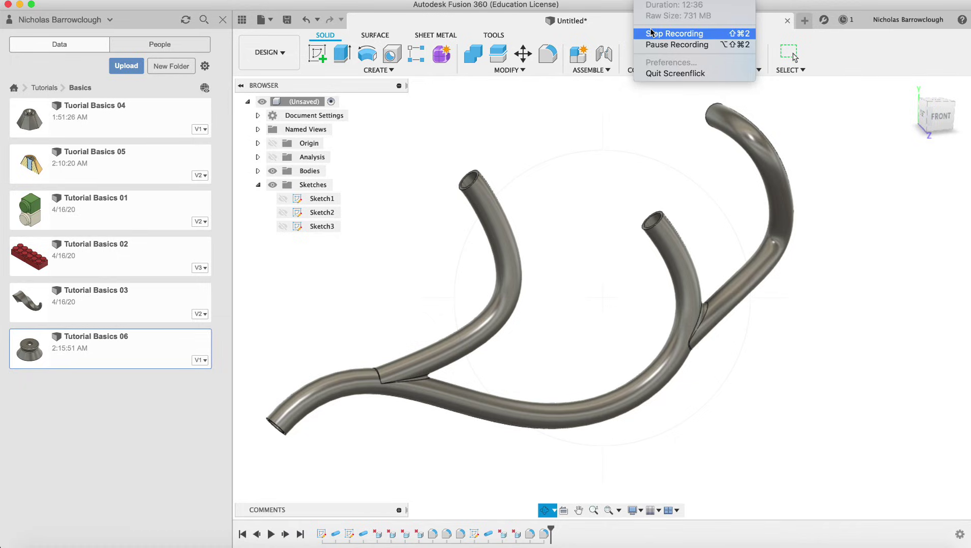